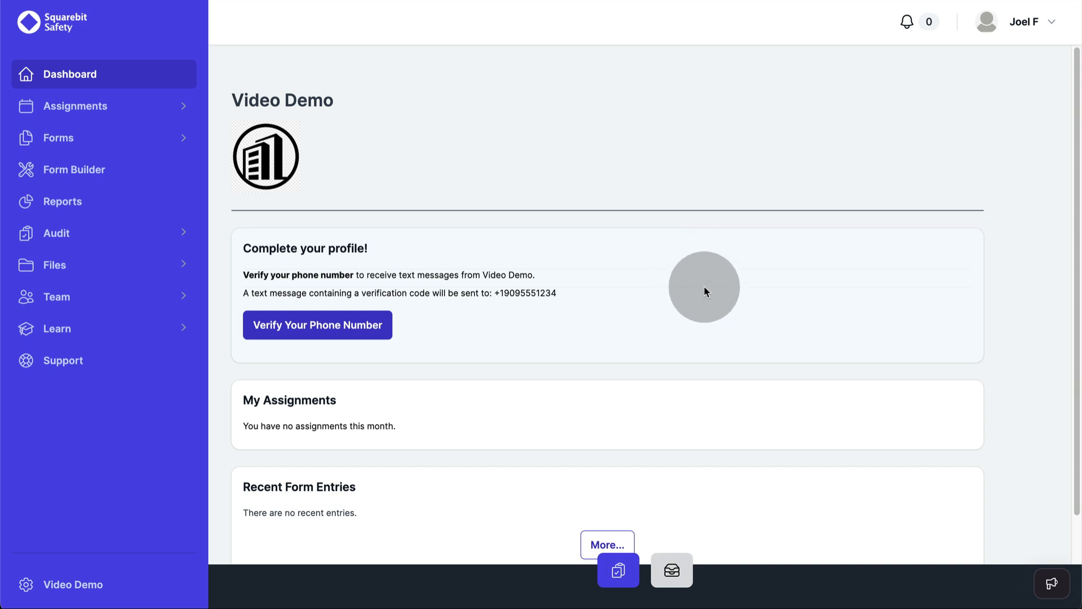
Step: Open the My Assignments quick list from the bottom bar to reveal the No Company Forms notice
left_click(617, 572)
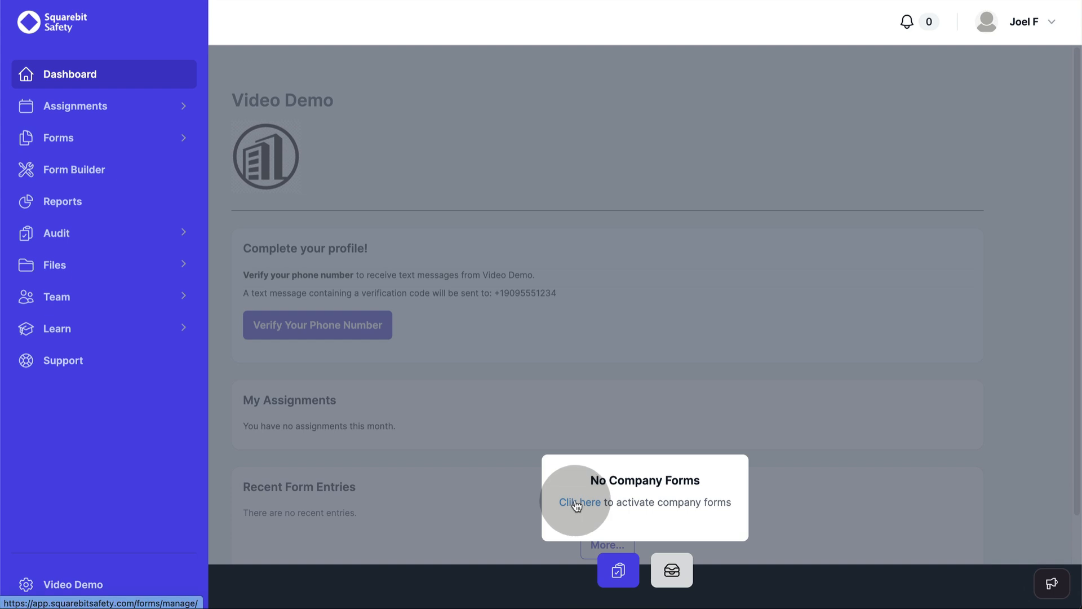
Step: Turn on Published for all seven company forms on the Manage Forms page
left_click(56, 138)
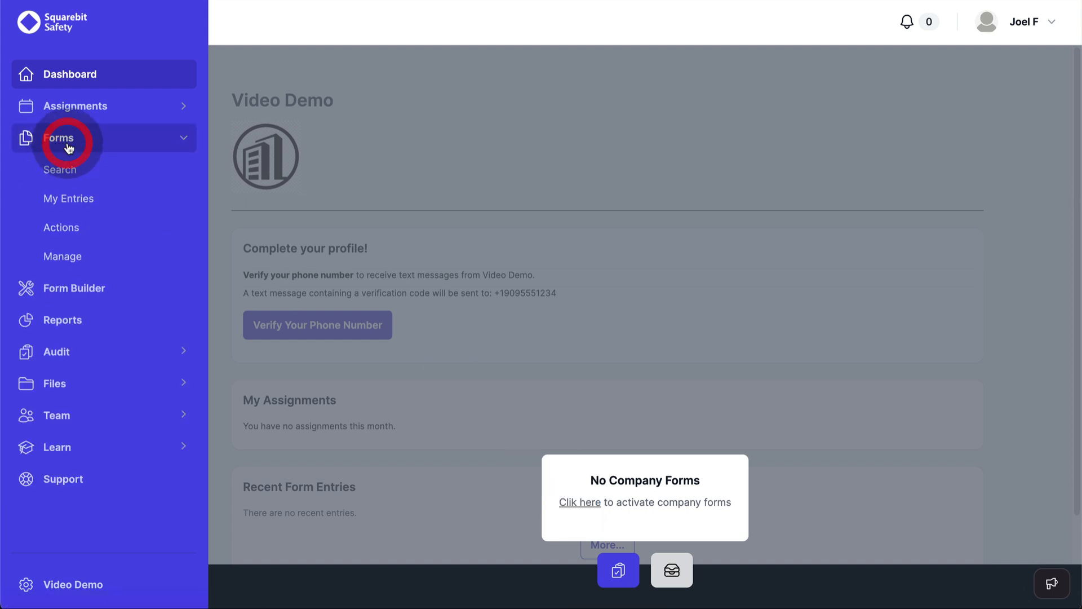
left_click(62, 255)
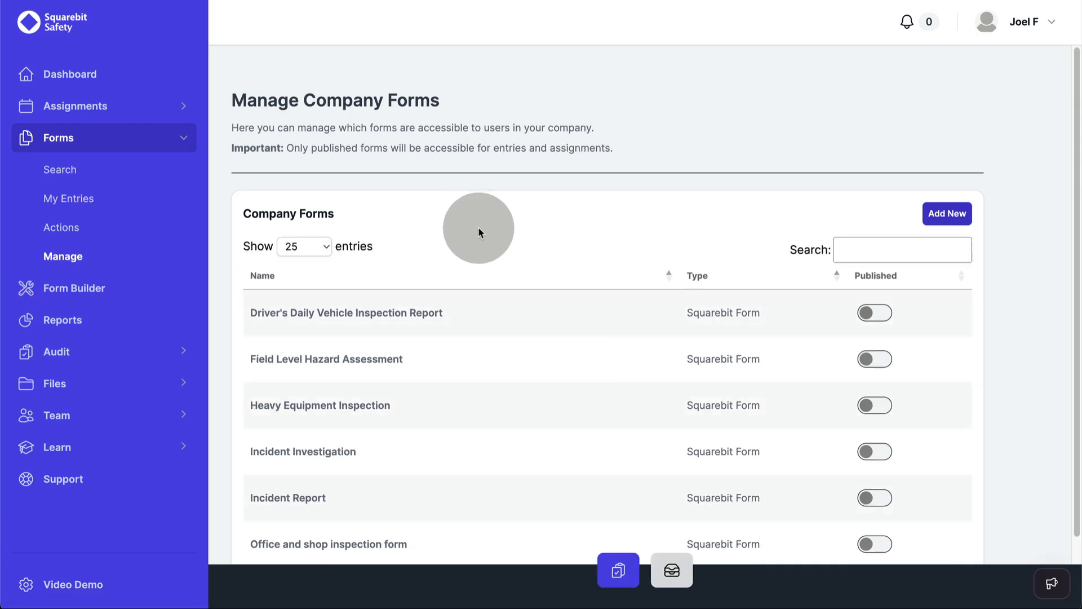
scroll(616, 367, "down", 3)
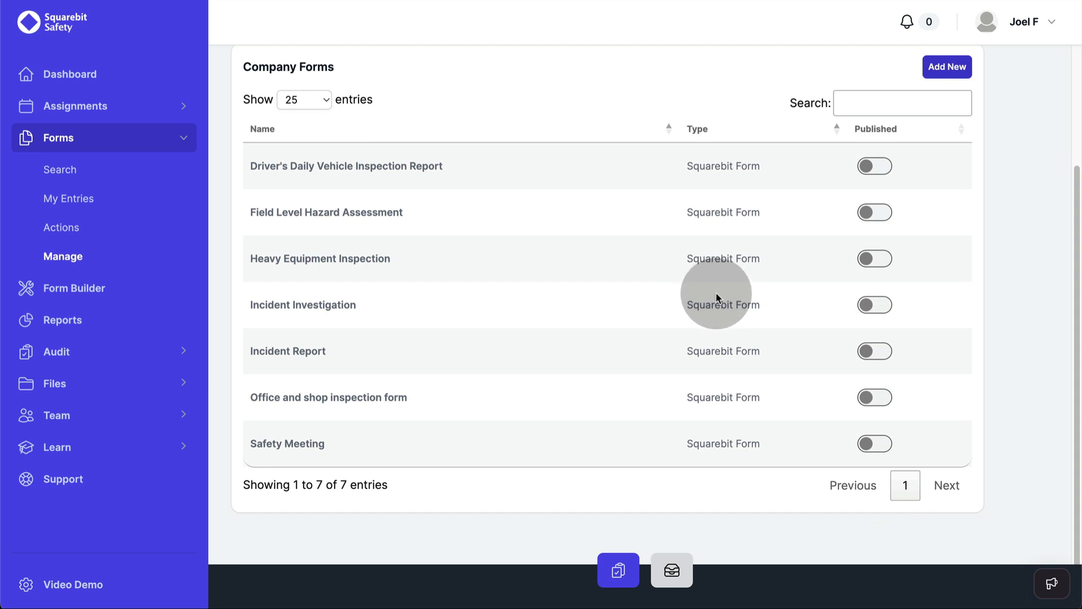
left_click(882, 166)
left_click(880, 219)
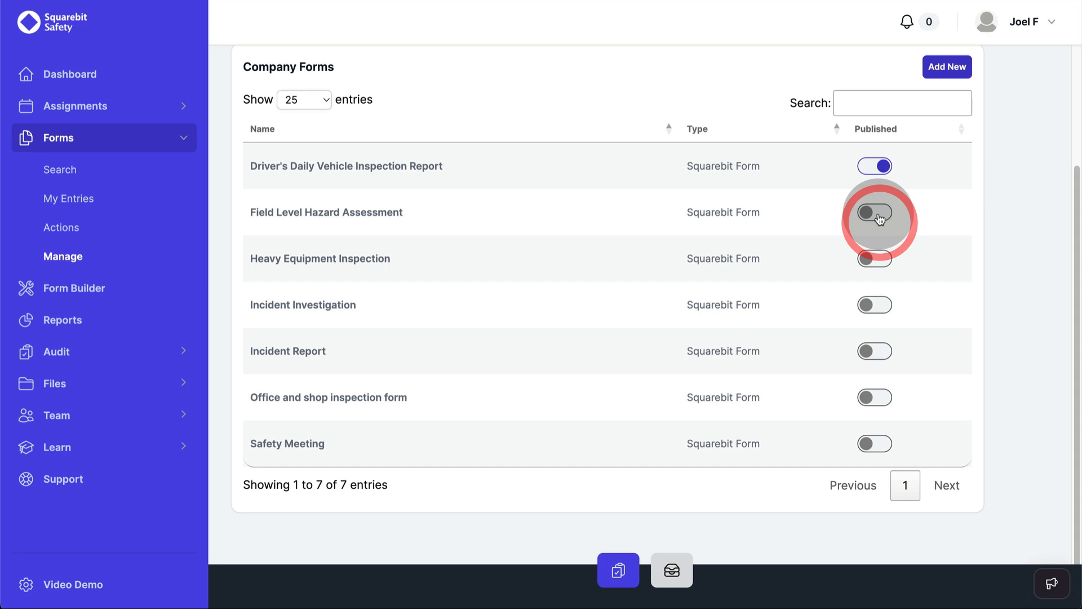
left_click(878, 258)
left_click(879, 304)
left_click(881, 351)
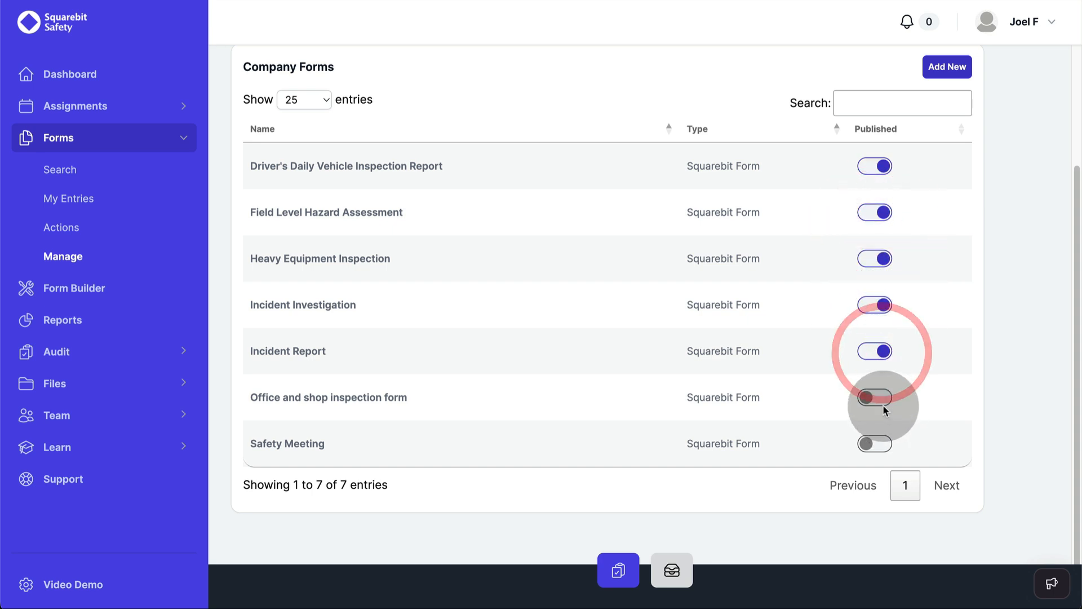
left_click(880, 398)
left_click(877, 443)
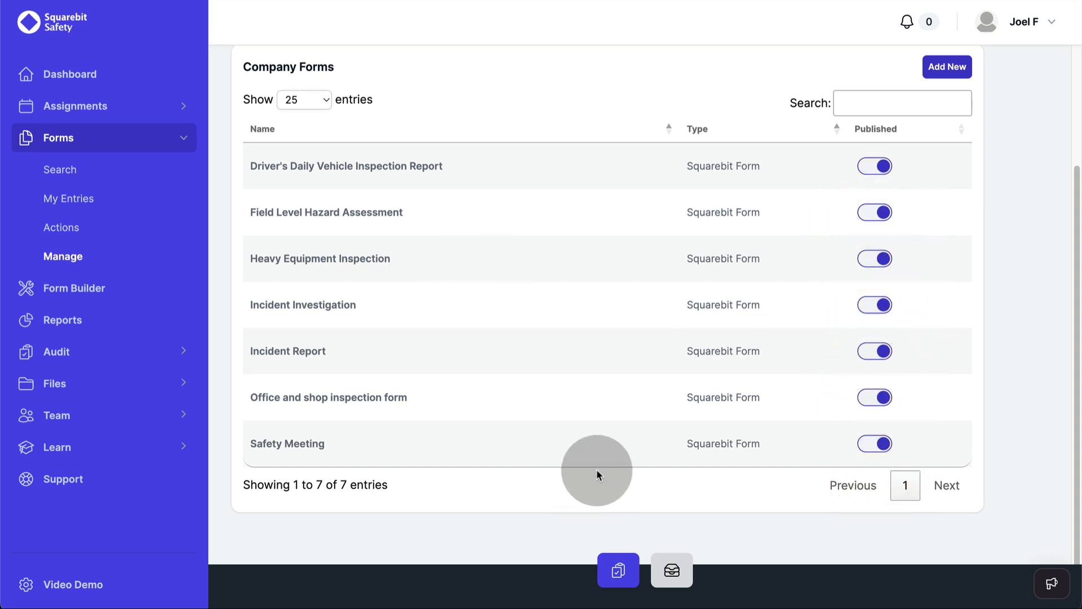
Step: Open the Unassigned Forms list from My Assignments and scroll through it
left_click(619, 570)
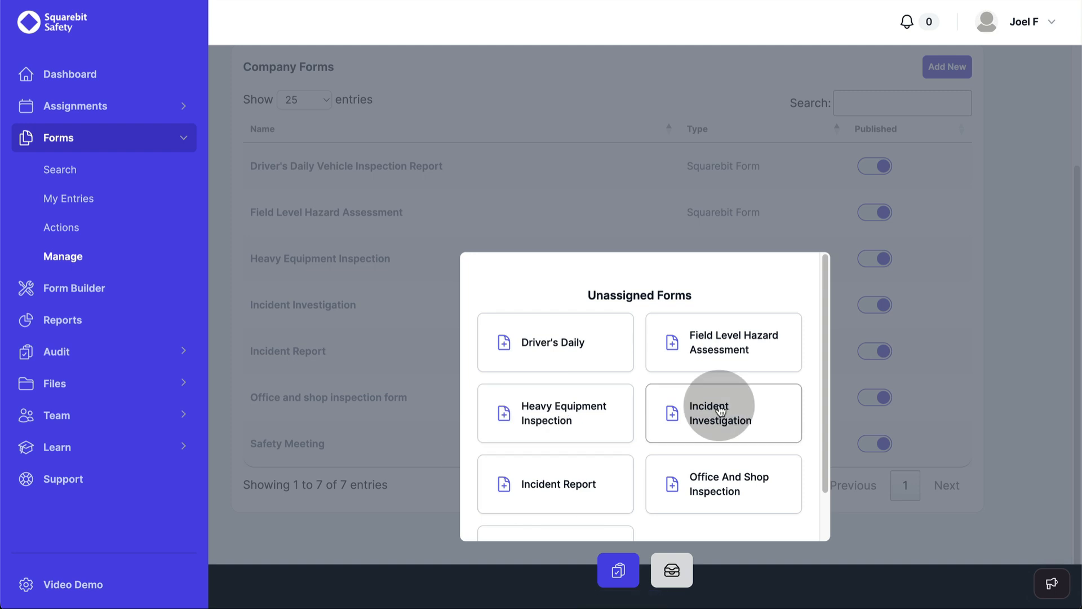
scroll(636, 415, "down", 2)
scroll(635, 415, "up", 2)
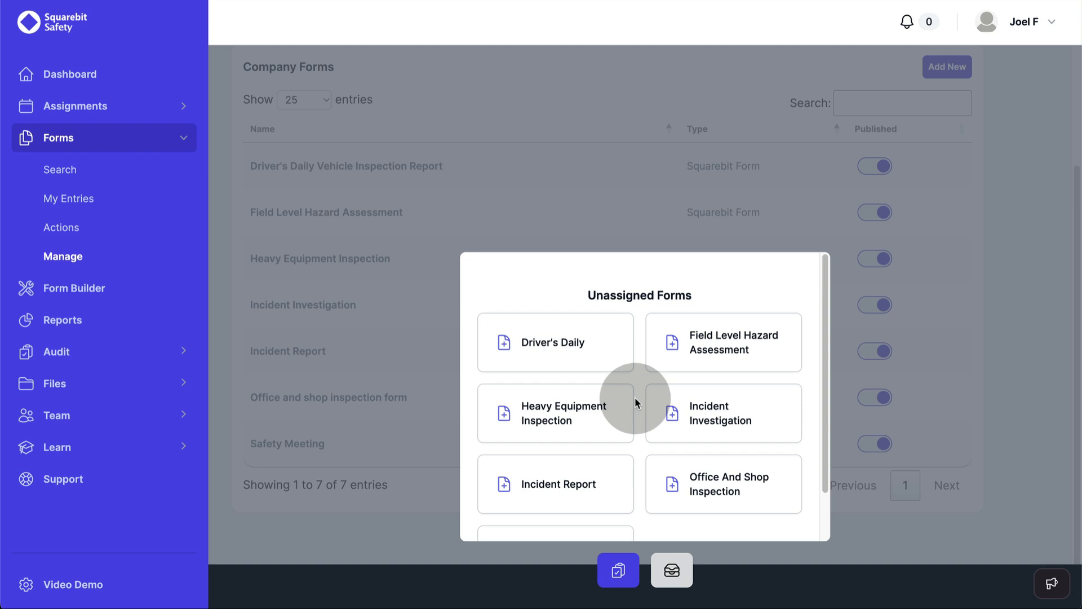
Step: Start a new custom form, rename it Custom Form 1 and mark it Published
left_click(53, 289)
left_click(958, 213)
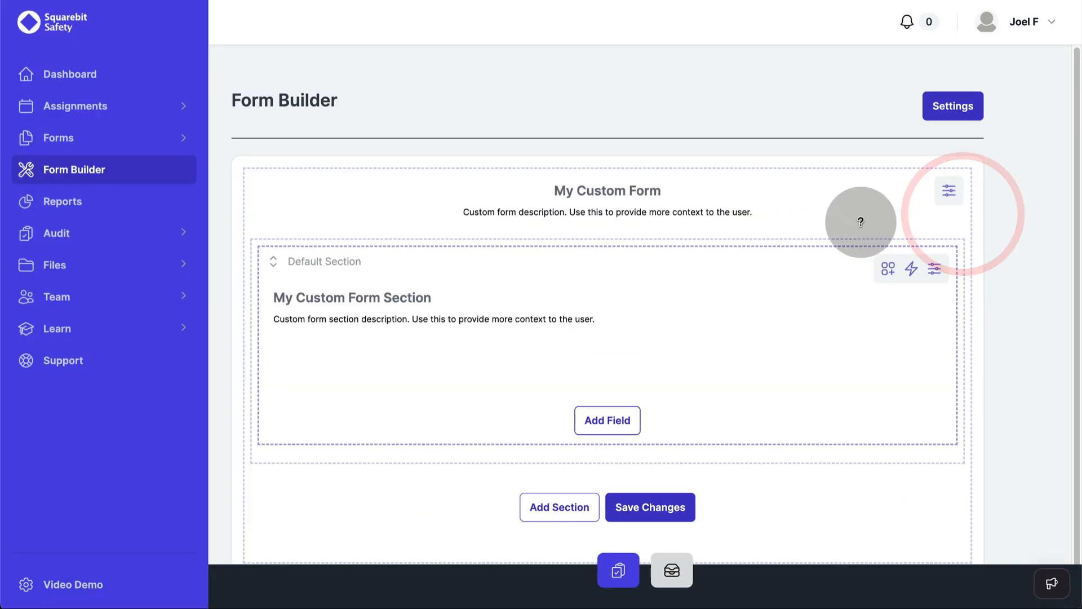
left_click(950, 188)
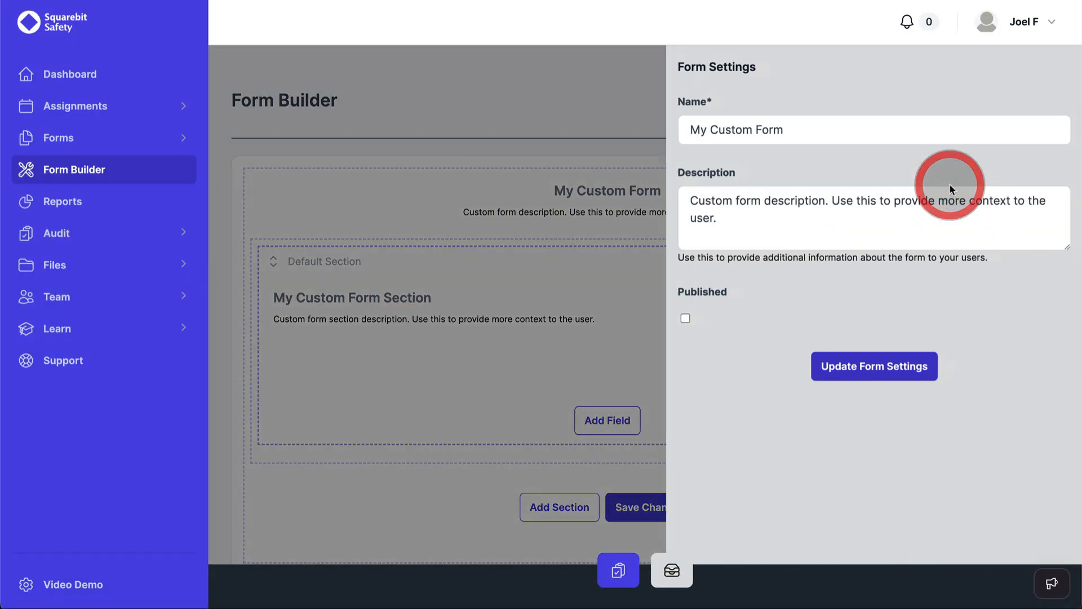
triple_click(817, 130)
type("Cust")
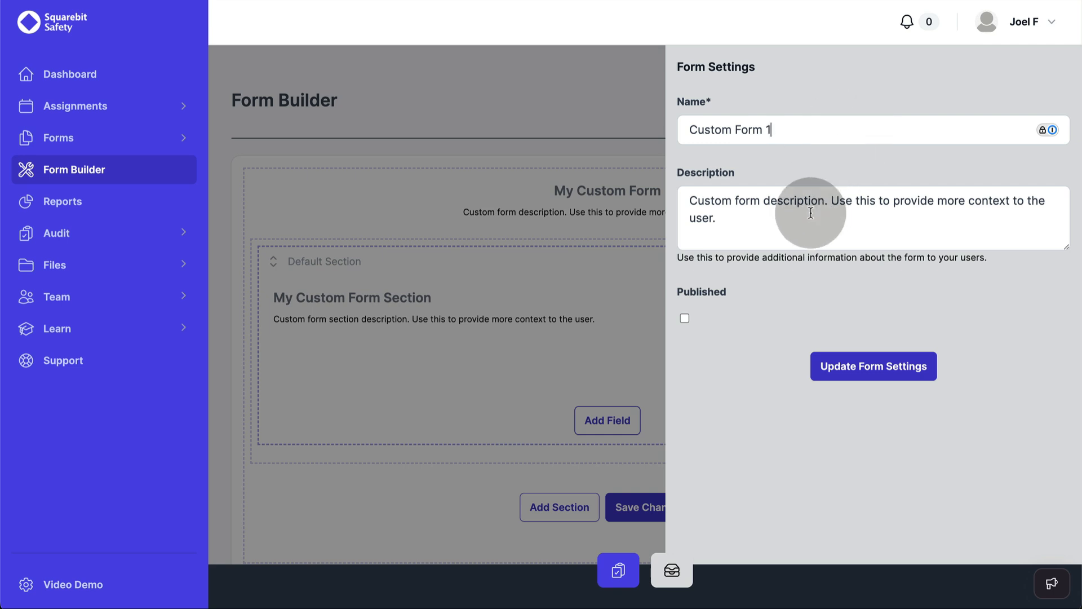
left_click(685, 319)
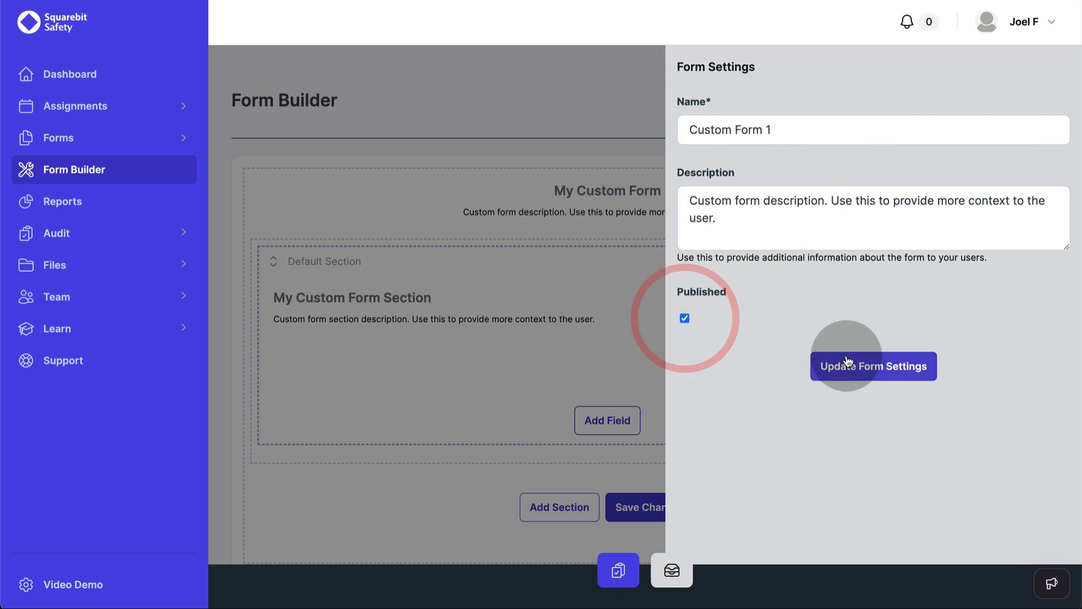
left_click(820, 364)
Step: Add a Full Name field and a Signature field side by side, then save the form
left_click(603, 420)
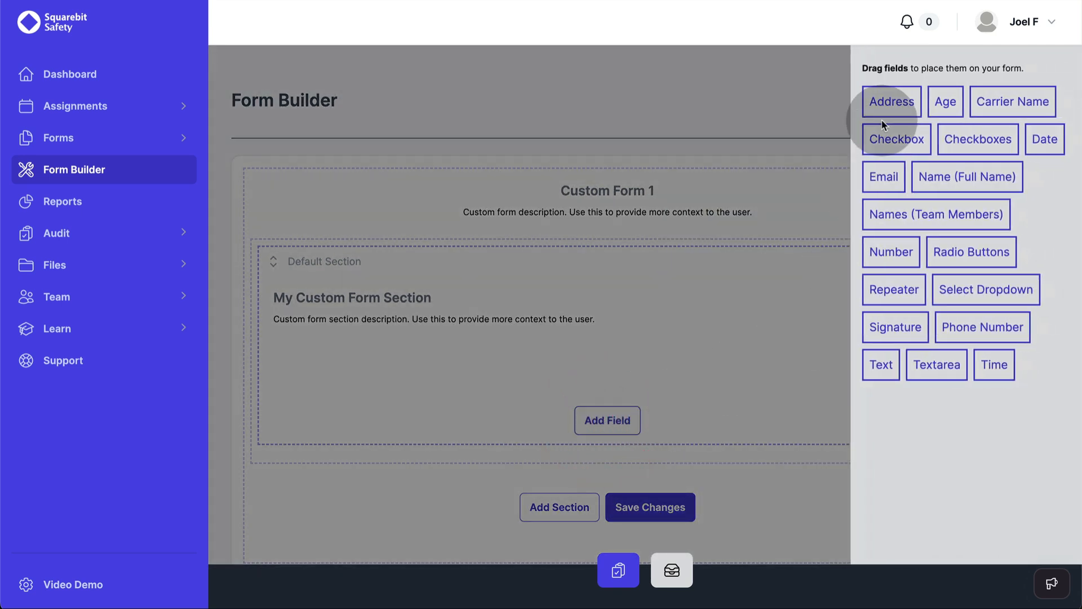
left_click_drag(942, 174, 526, 367)
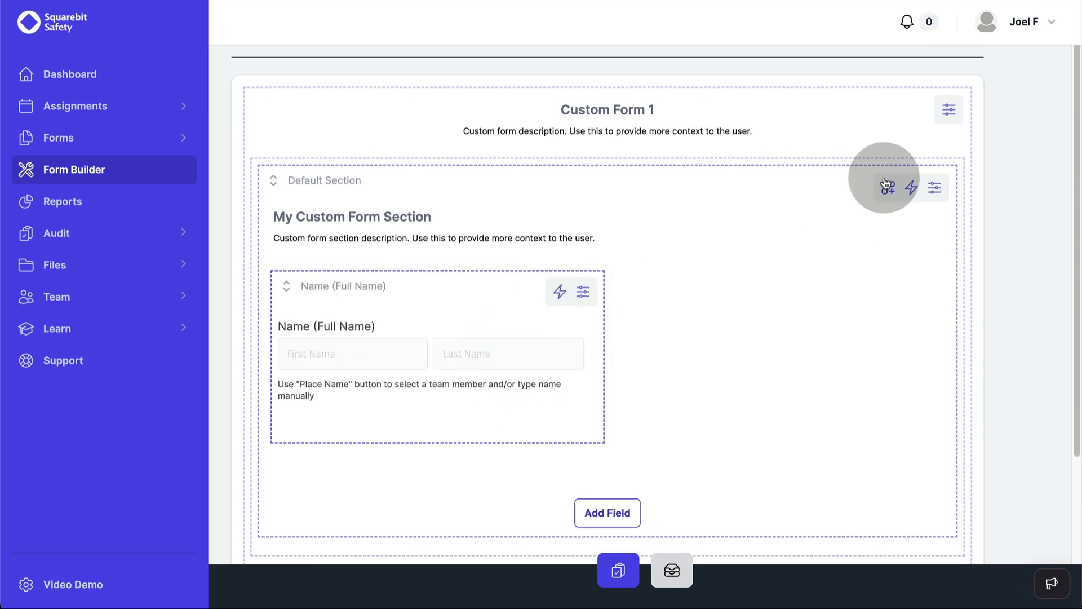
left_click(888, 184)
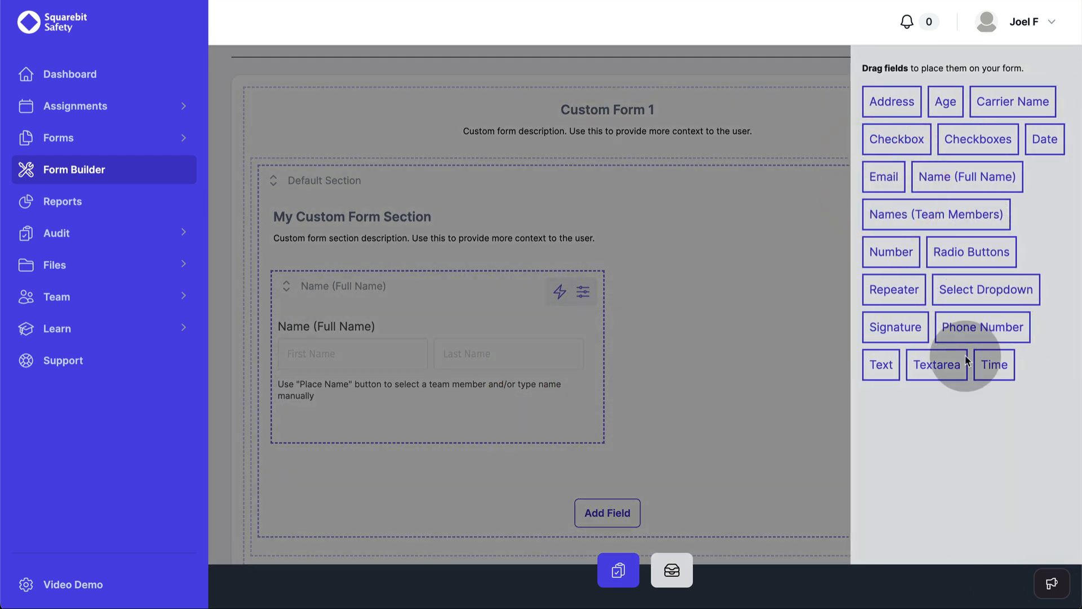
mouse_move(901, 338)
left_mouse_down()
mouse_move(667, 370)
mouse_move(711, 374)
left_mouse_up()
scroll(522, 382, "down", 5)
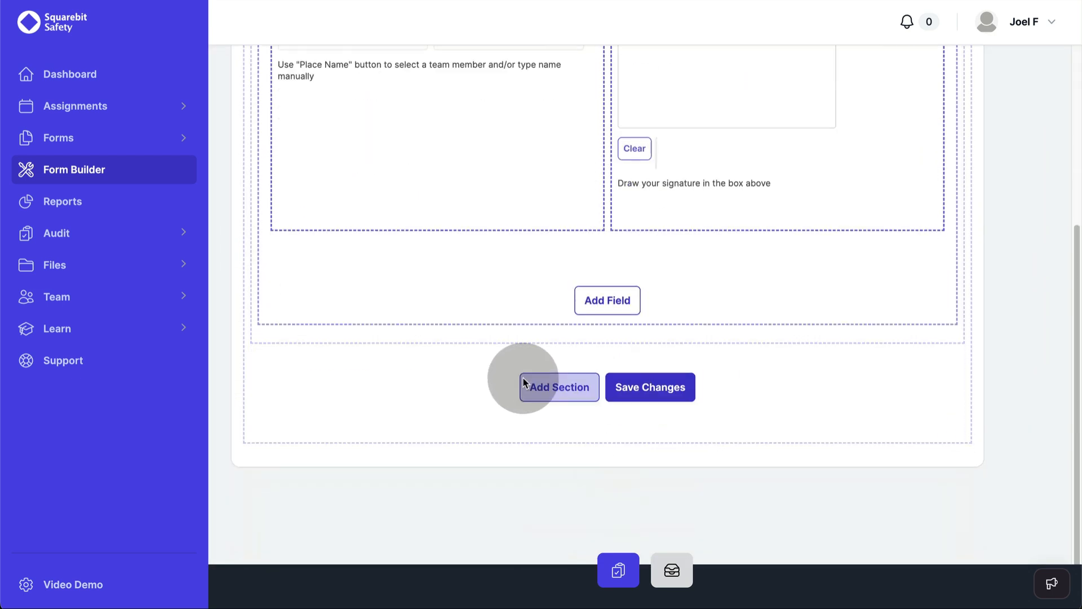
left_click(668, 386)
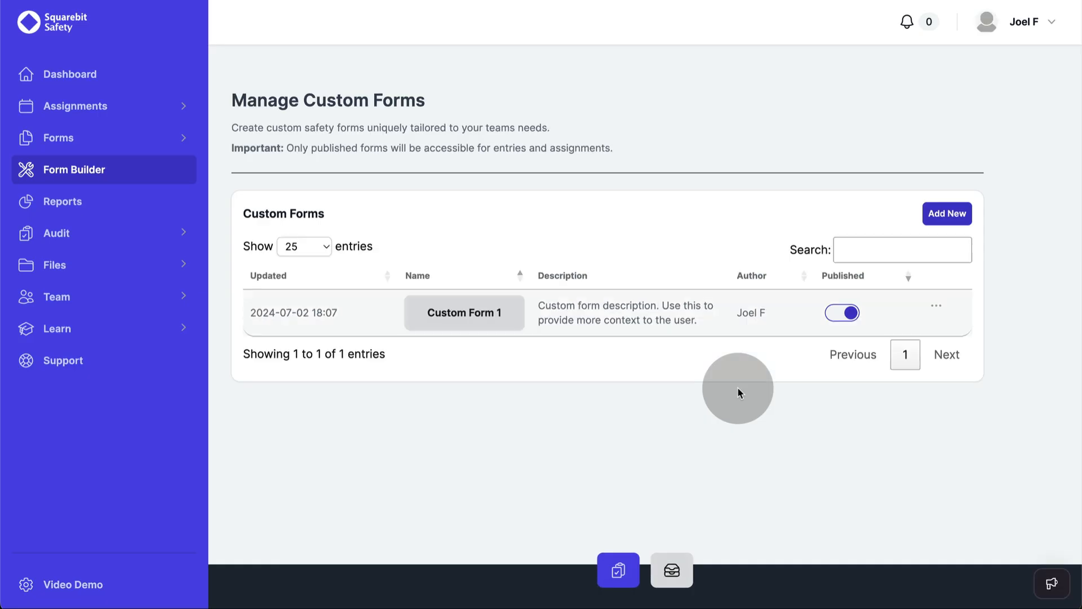
Step: Create another custom form named Custom Form 2, mark it Published, and save it
left_click(947, 213)
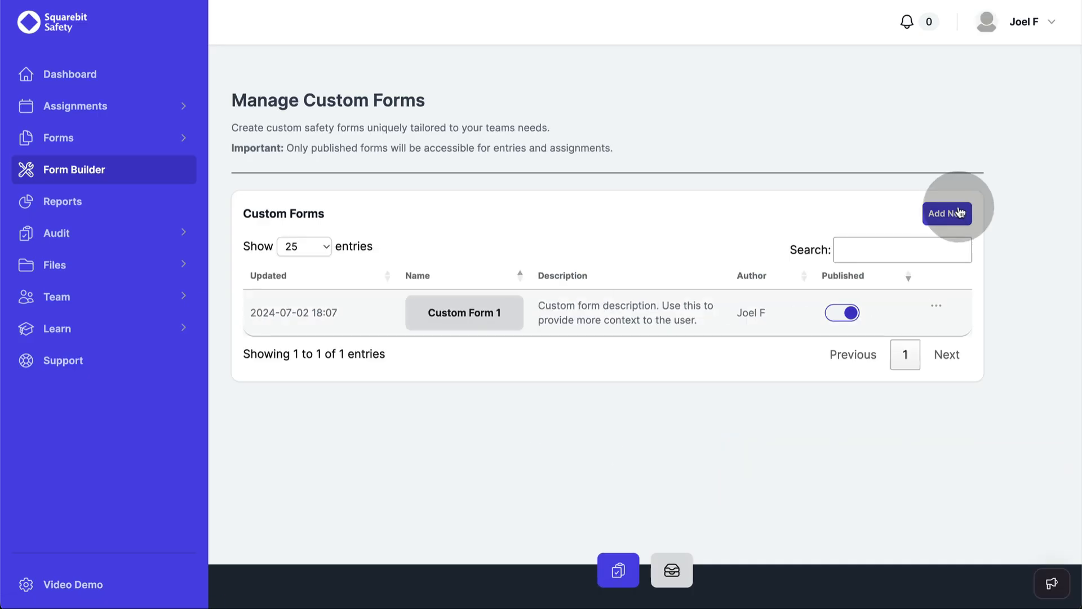
left_click(951, 190)
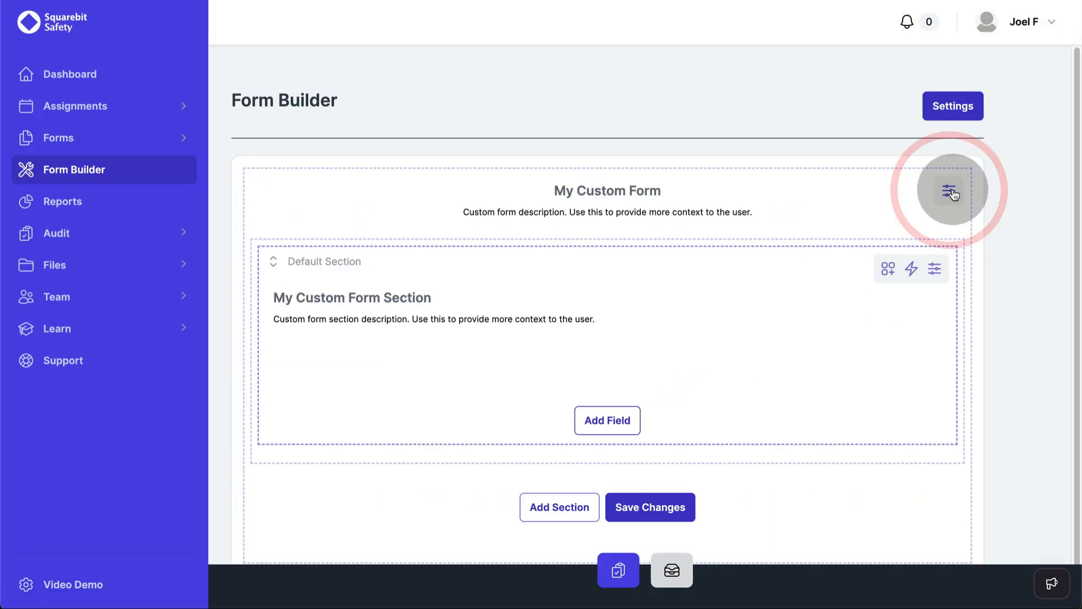
triple_click(812, 132)
type("Custom Form 2")
left_click(684, 318)
left_click(847, 361)
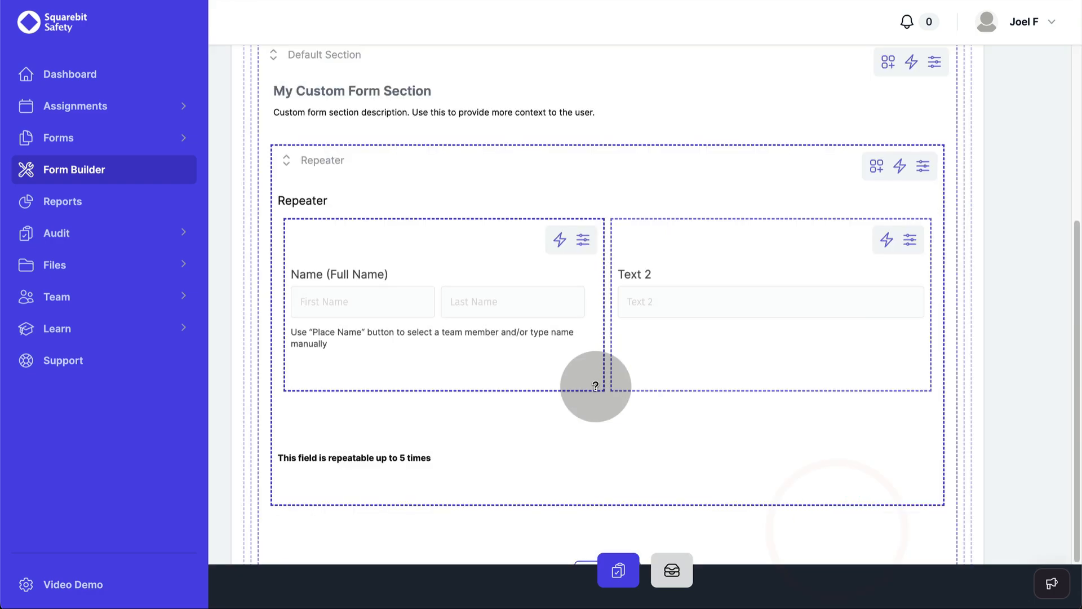
scroll(592, 382, "down", 5)
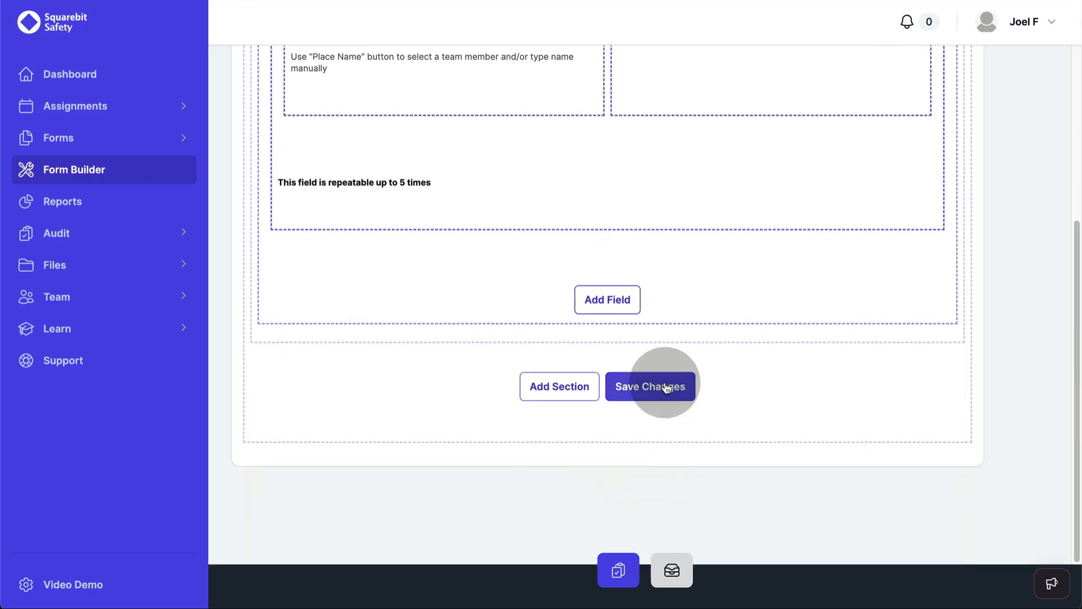
left_click(671, 387)
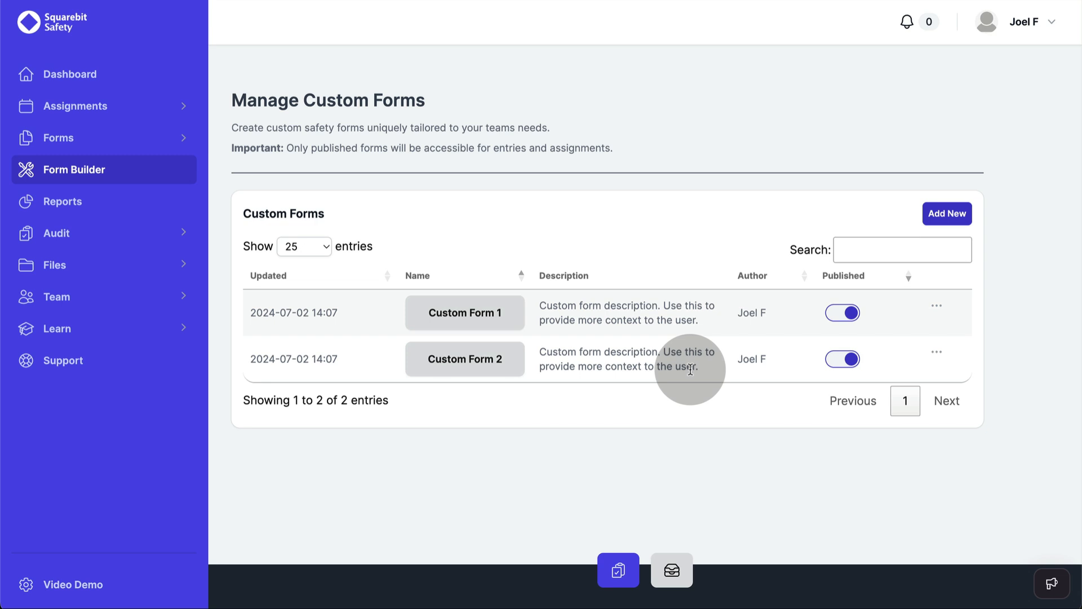
left_click(113, 107)
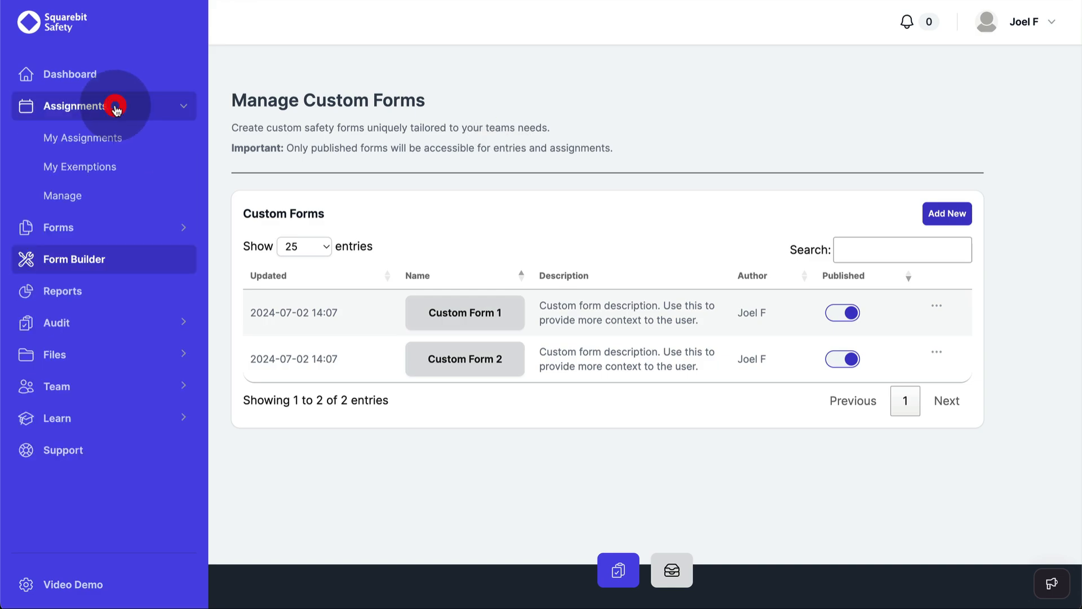
Step: Start a new form assignment on Manage Assignments and check the available assignees
left_click(80, 194)
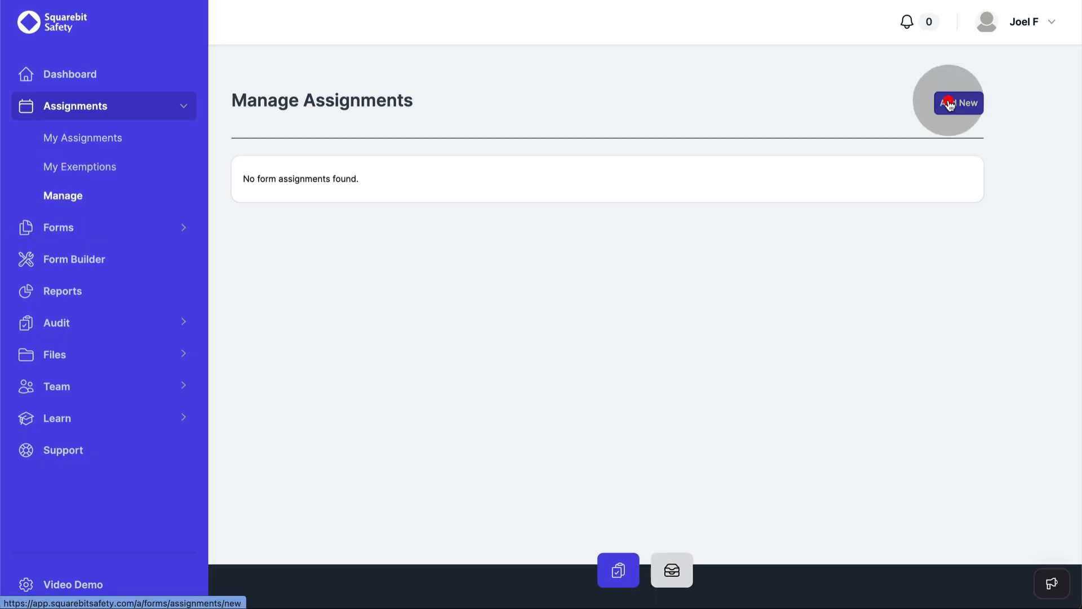
left_click(958, 103)
left_click(274, 233)
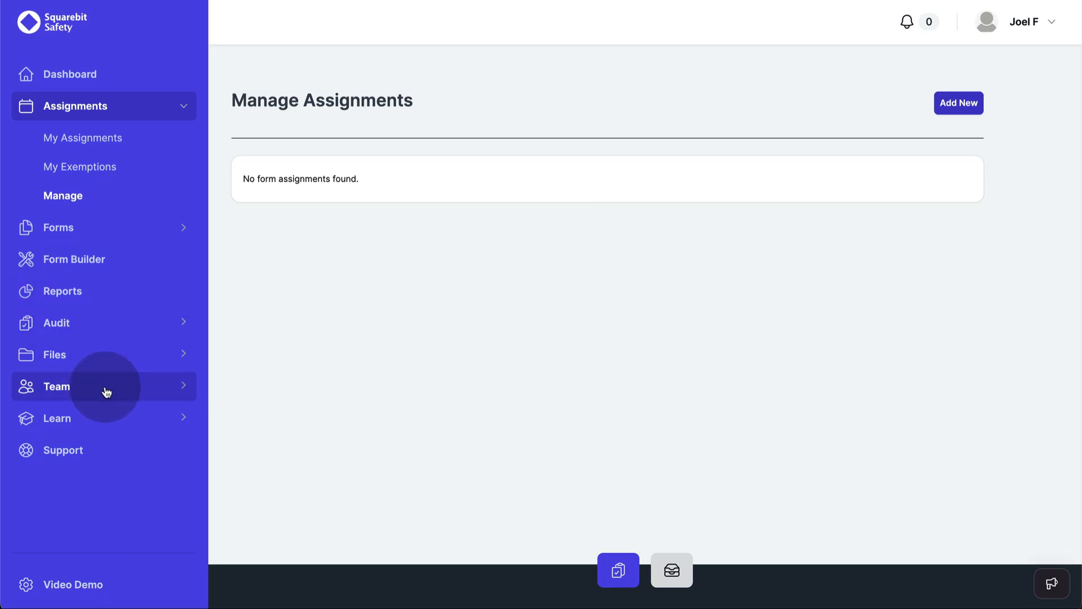
Step: Invite a Staff Member with the Worker role by entering their e-mail and sending the invite
left_click(107, 387)
left_click(106, 421)
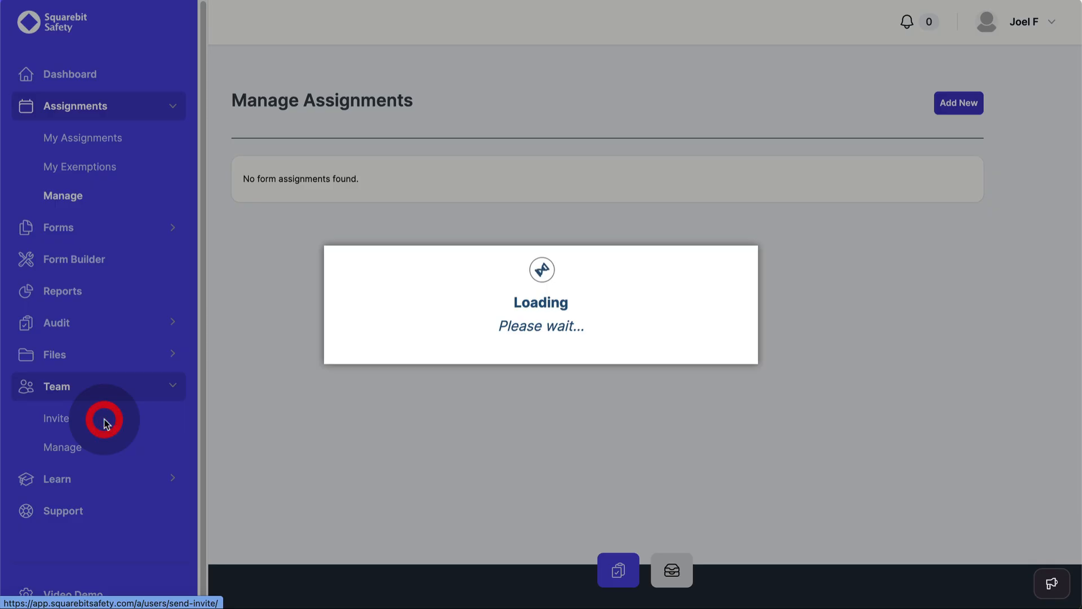
left_click(334, 261)
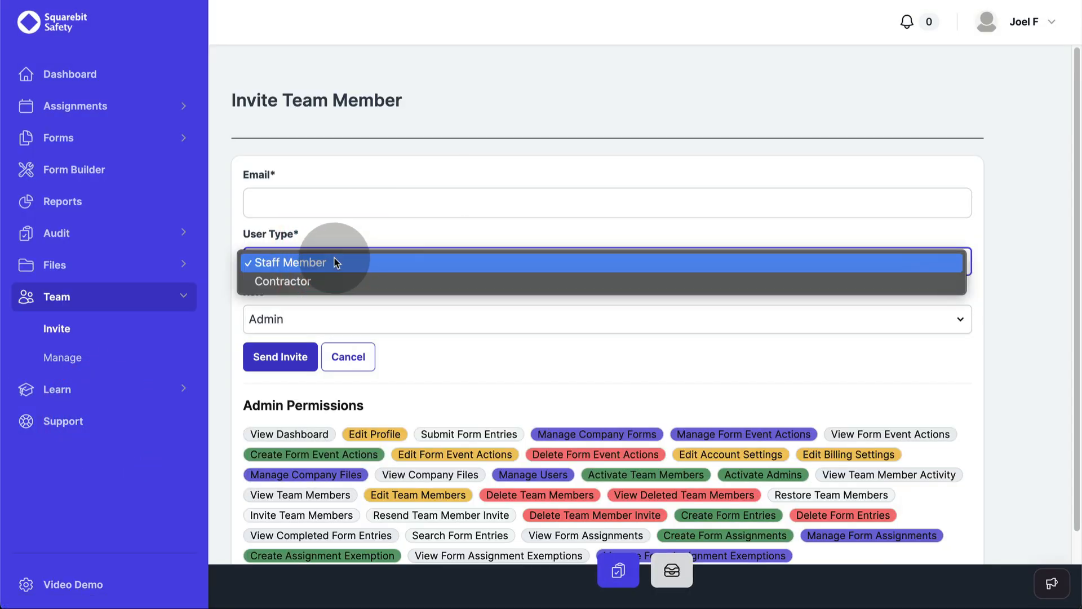
left_click(336, 263)
left_click(311, 319)
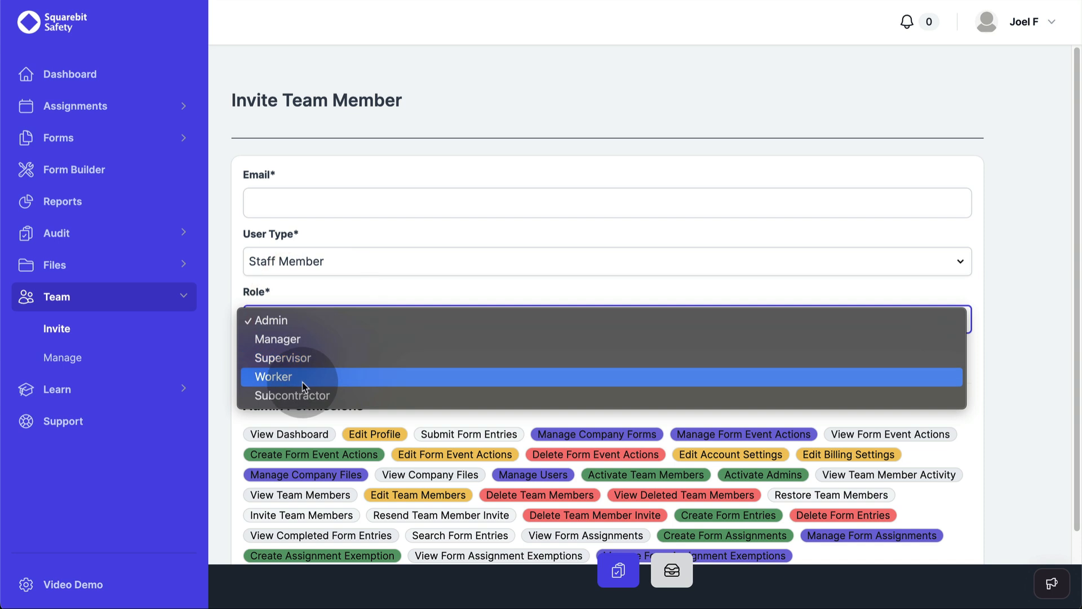
left_click(302, 382)
left_click(276, 200)
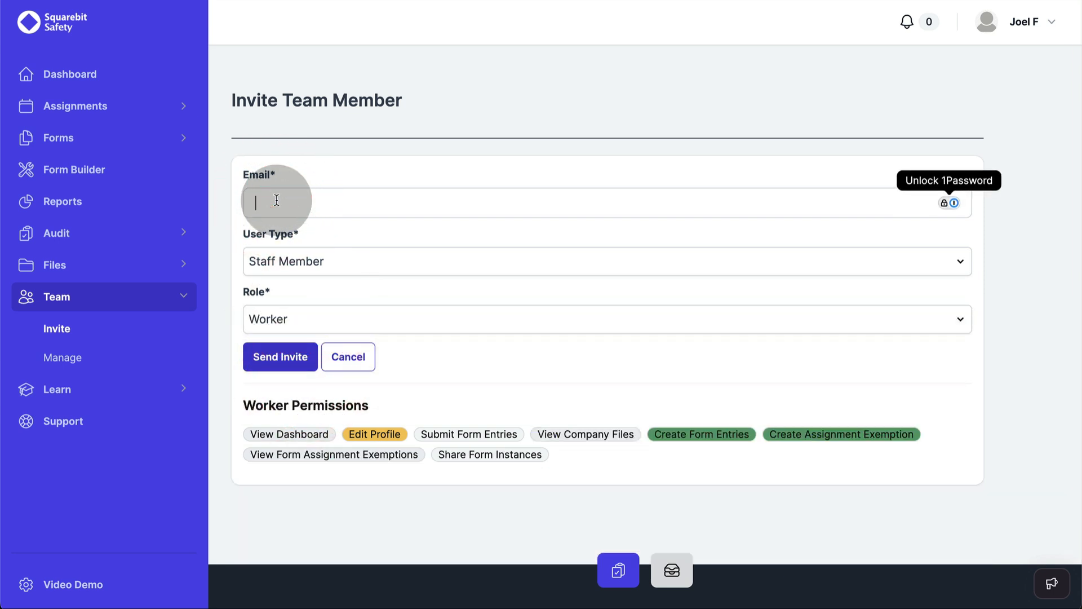
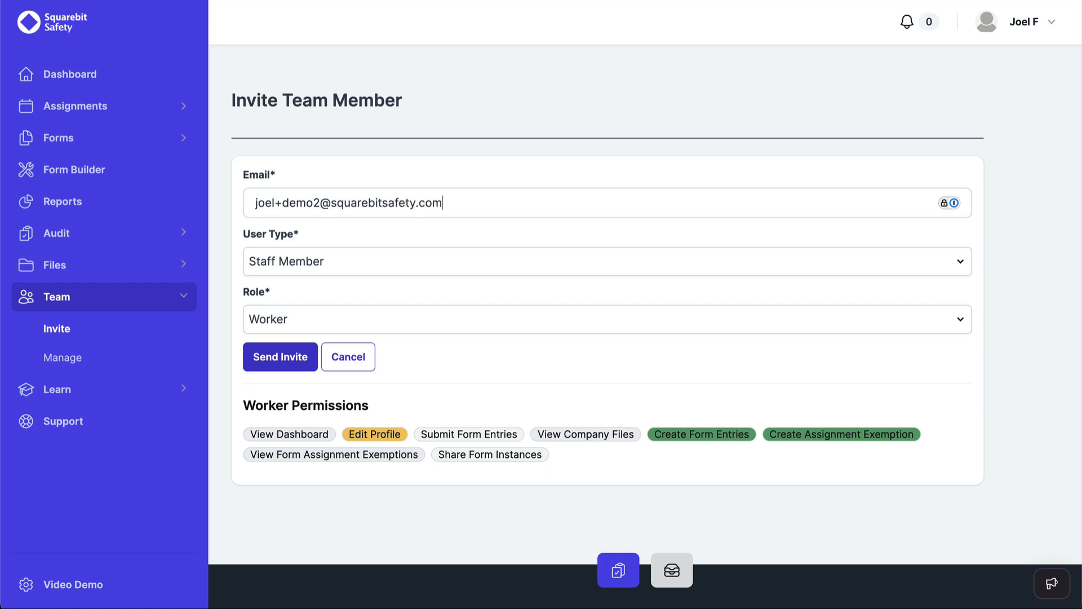
left_click(285, 357)
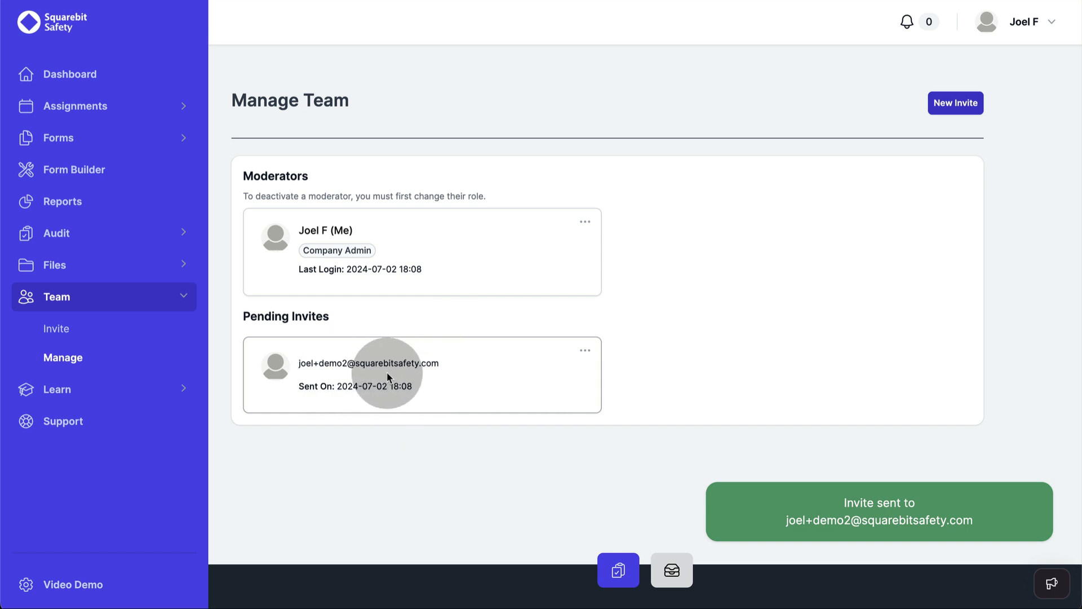
Step: Fill in a second invite for a Contractor with the Worker role, entering the invitee's e-mail
left_click(966, 109)
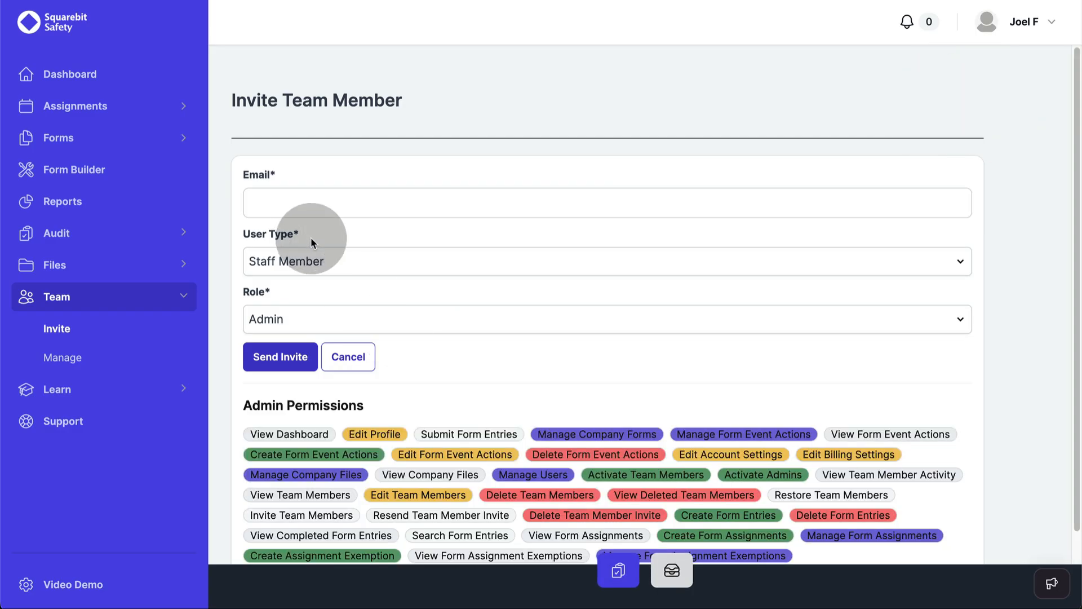
left_click(296, 262)
left_click(287, 282)
left_click(280, 318)
left_click(281, 384)
left_click(284, 203)
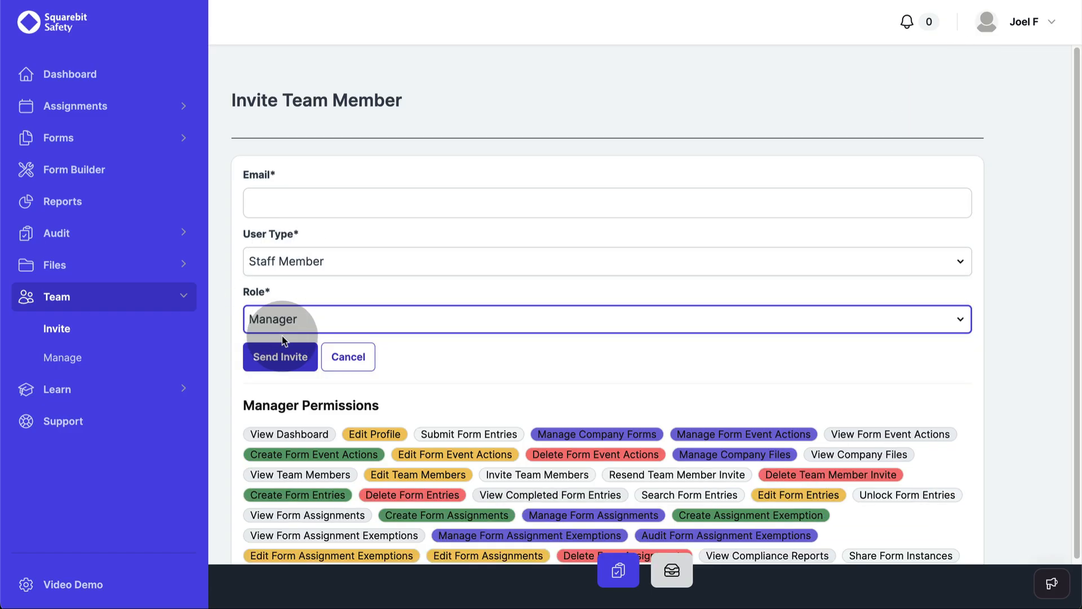
left_click(283, 203)
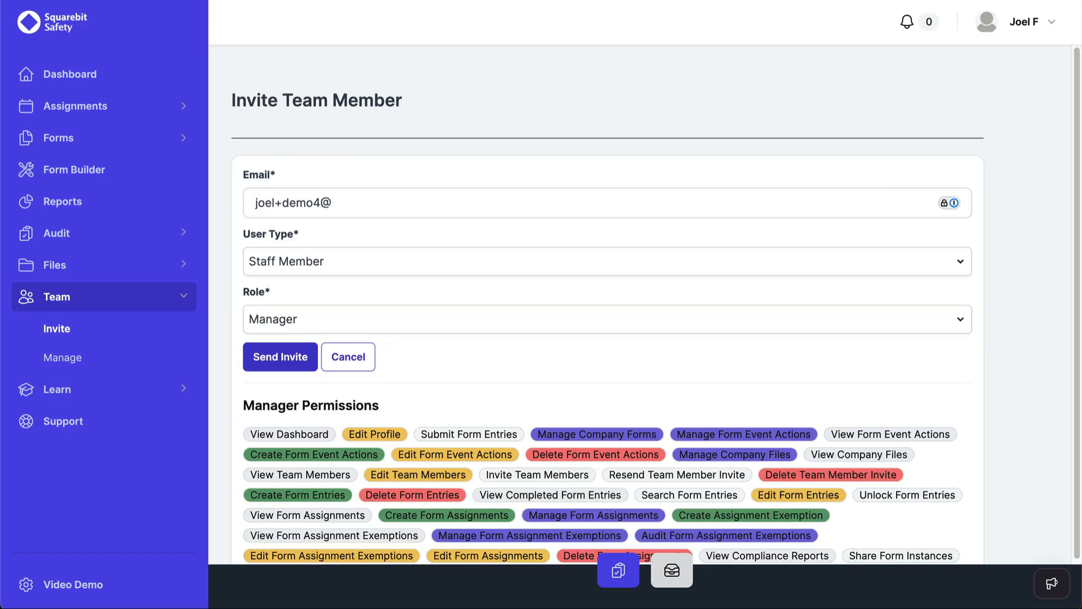
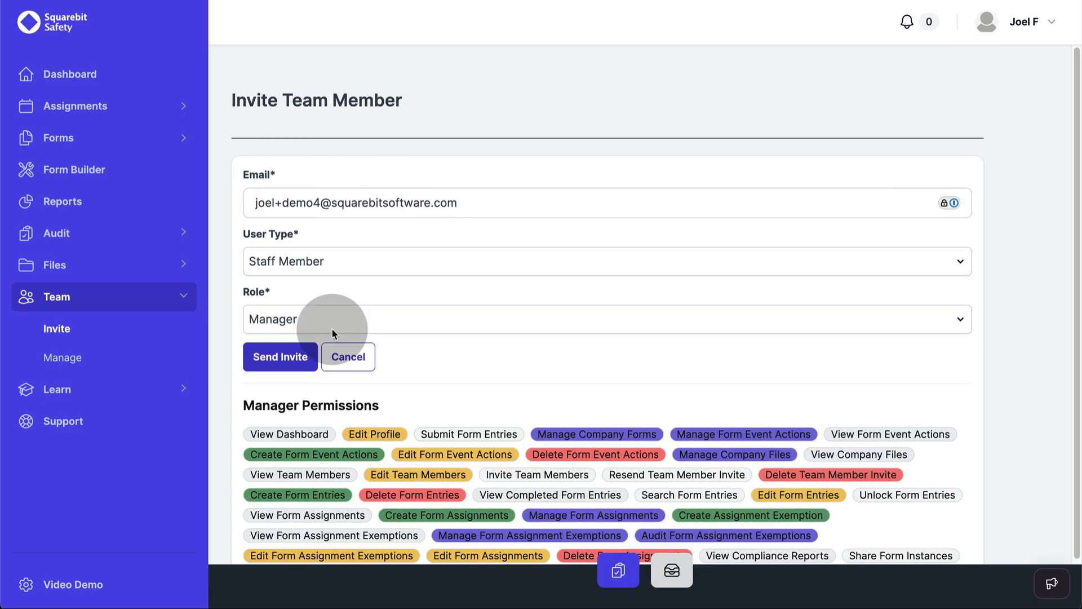
key("Return")
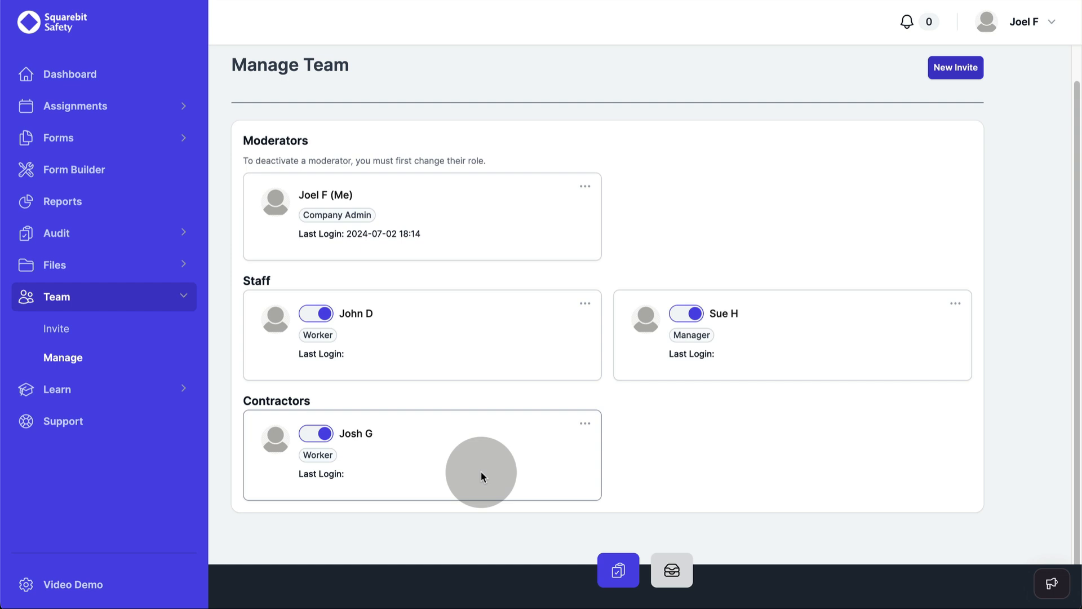
Step: Start a new form assignment and set its assignees to All team members
left_click(69, 118)
left_click(63, 195)
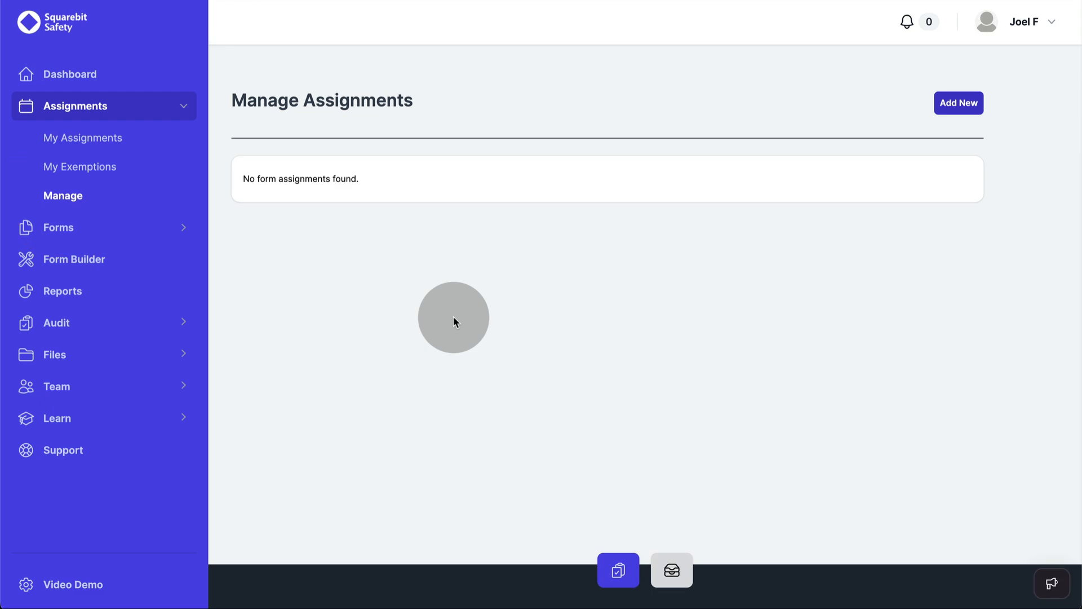
left_click(954, 106)
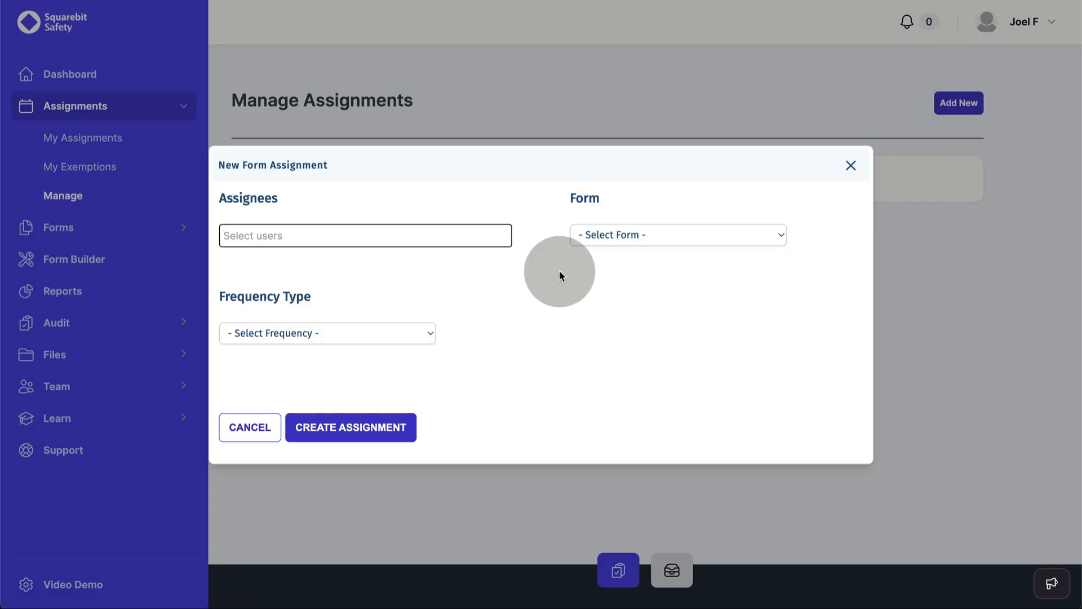
left_click(350, 235)
left_click(329, 310)
left_click(333, 236)
left_click(313, 336)
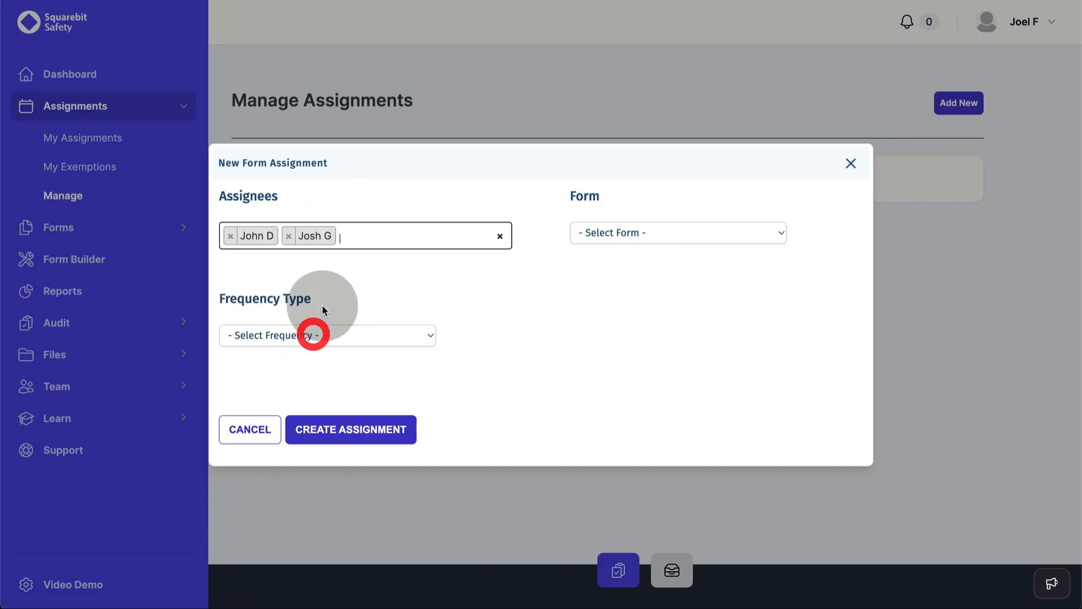
left_click(355, 235)
left_click(326, 366)
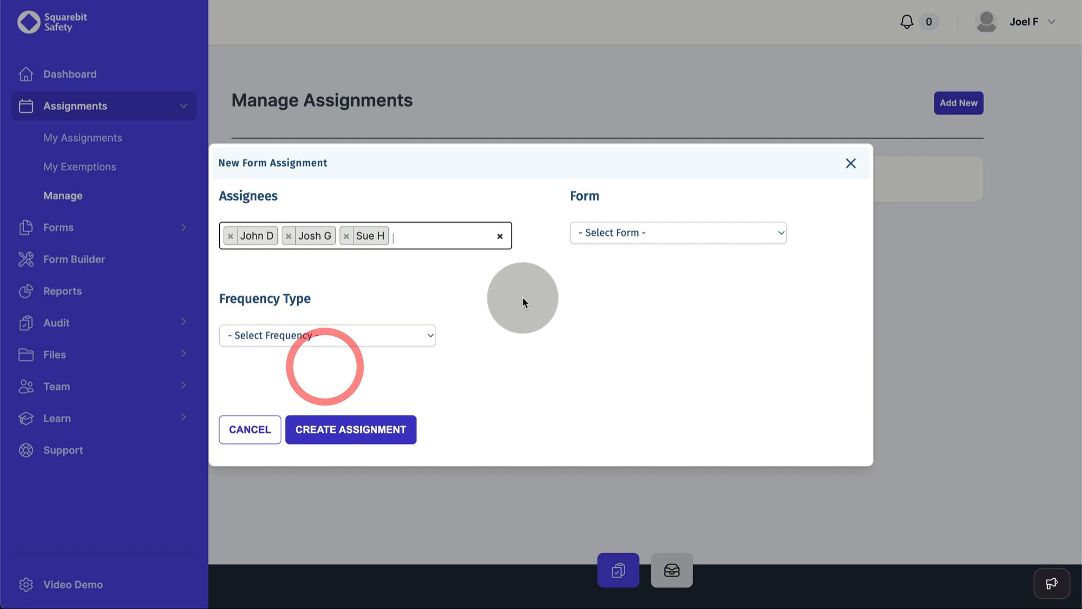
left_click(500, 236)
left_click(269, 257)
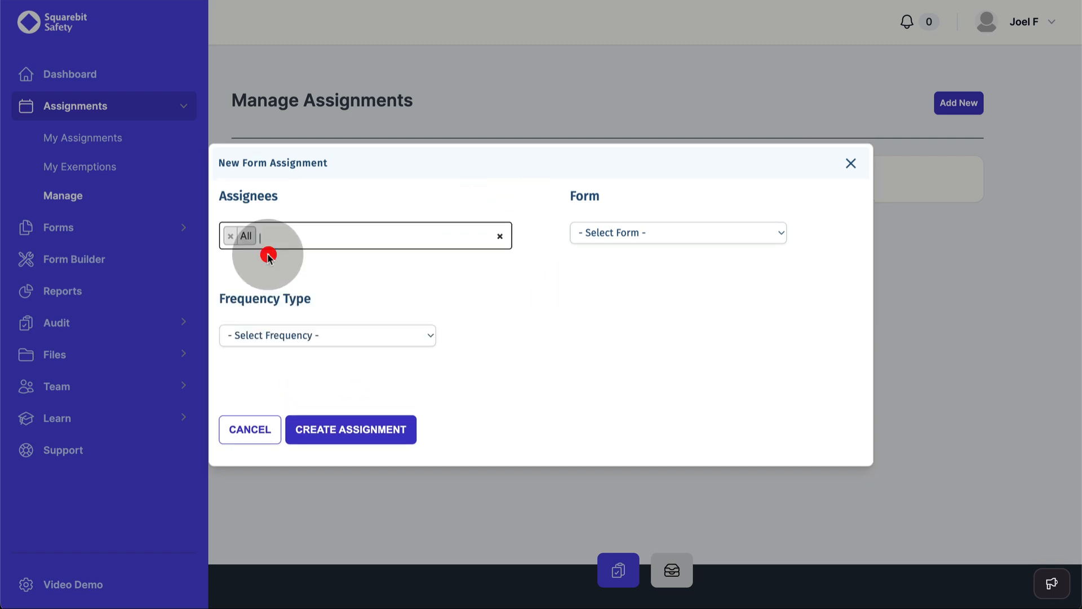
Step: Assign Custom Form 1 daily with 1 required entry, create it, and view My Assignments
left_click(622, 235)
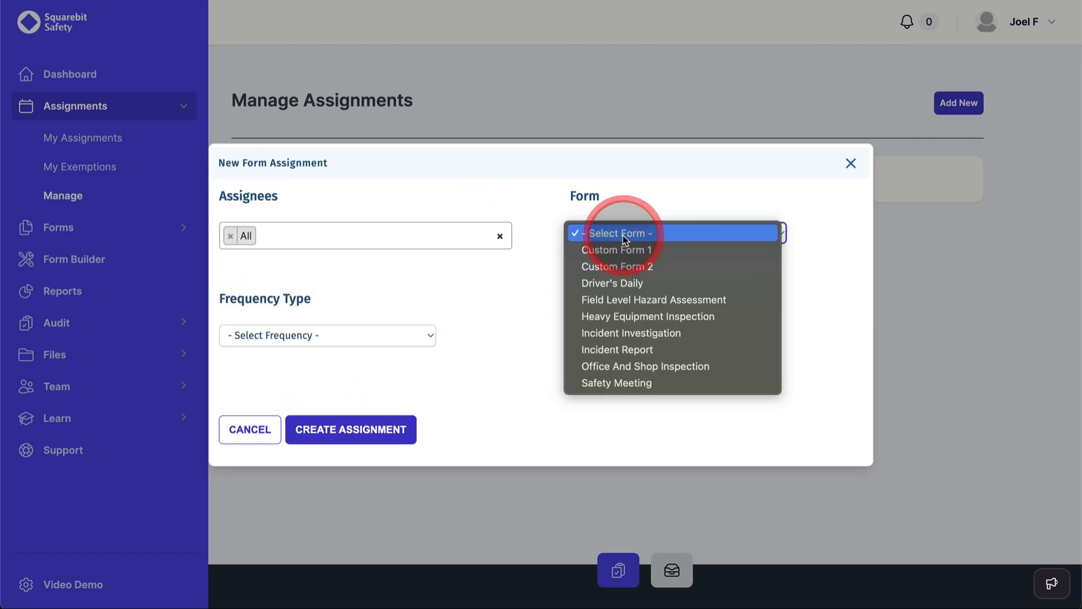
left_click(622, 249)
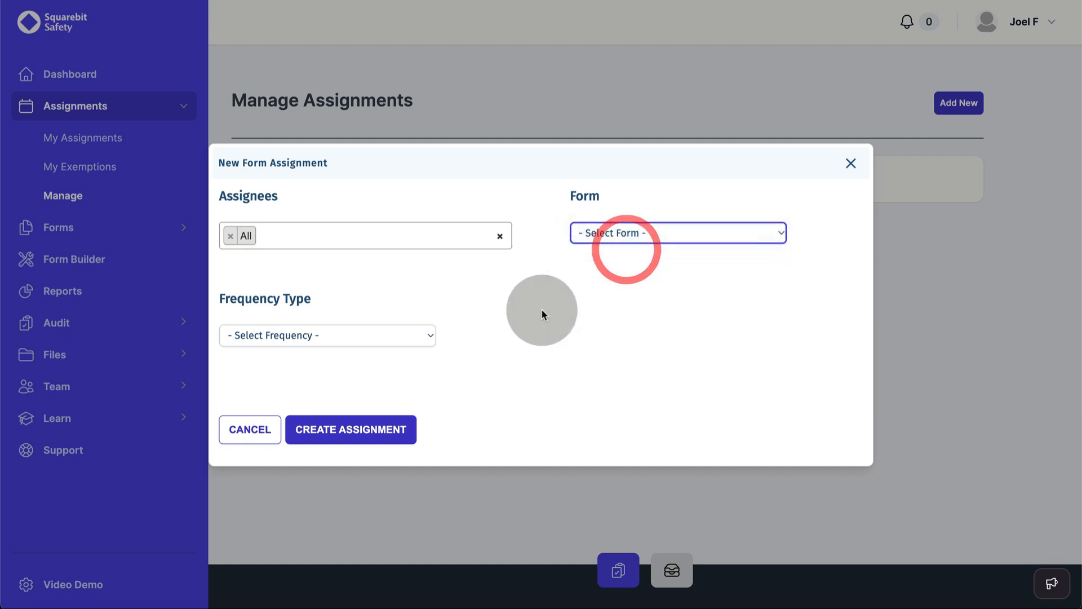
left_click(321, 335)
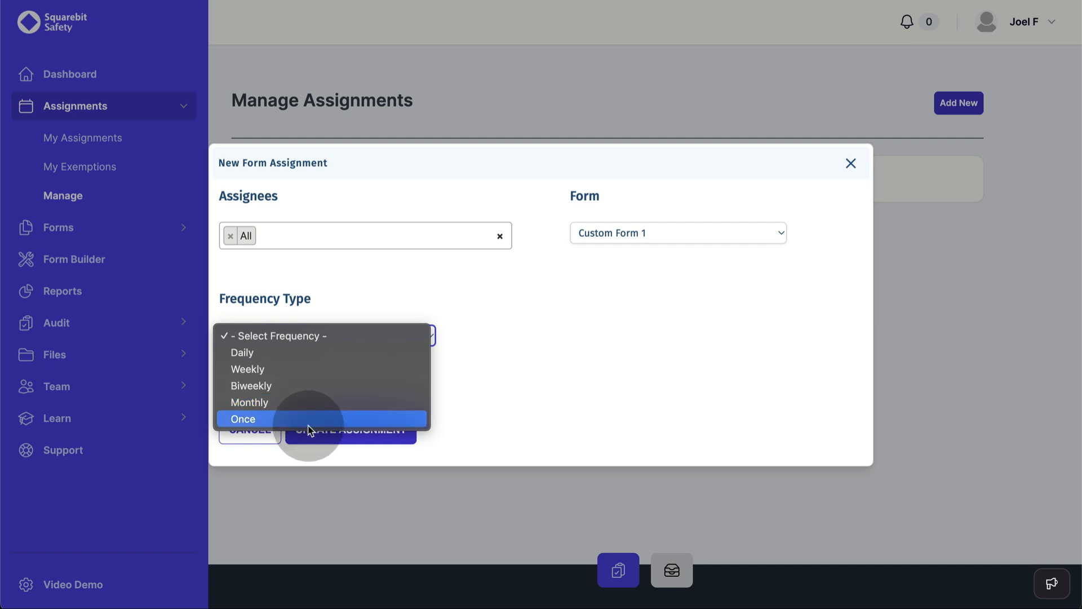
left_click(299, 349)
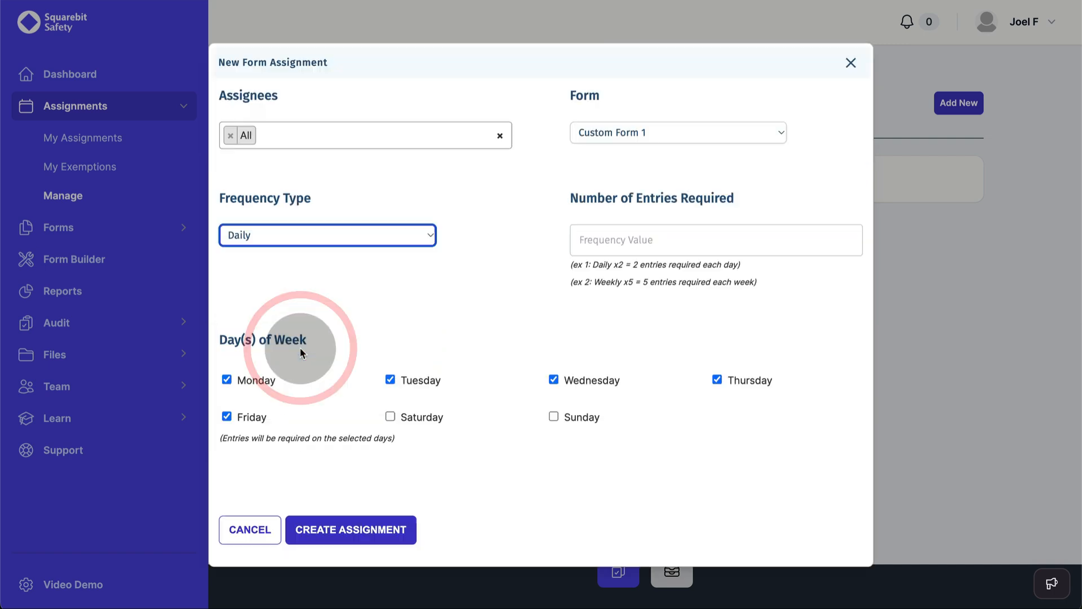
left_click(600, 237)
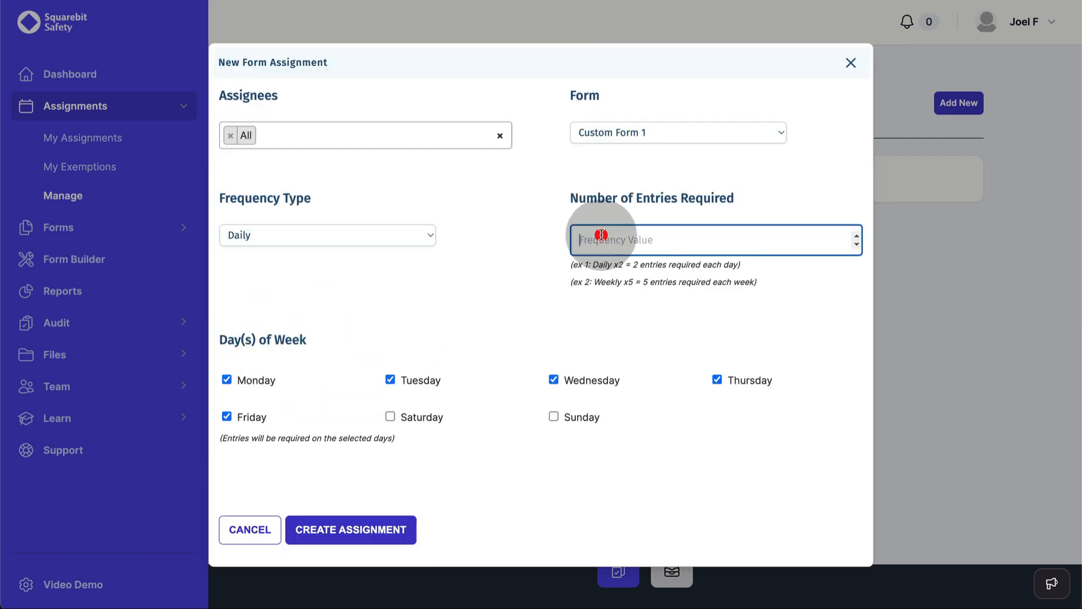
type("1")
left_click(434, 346)
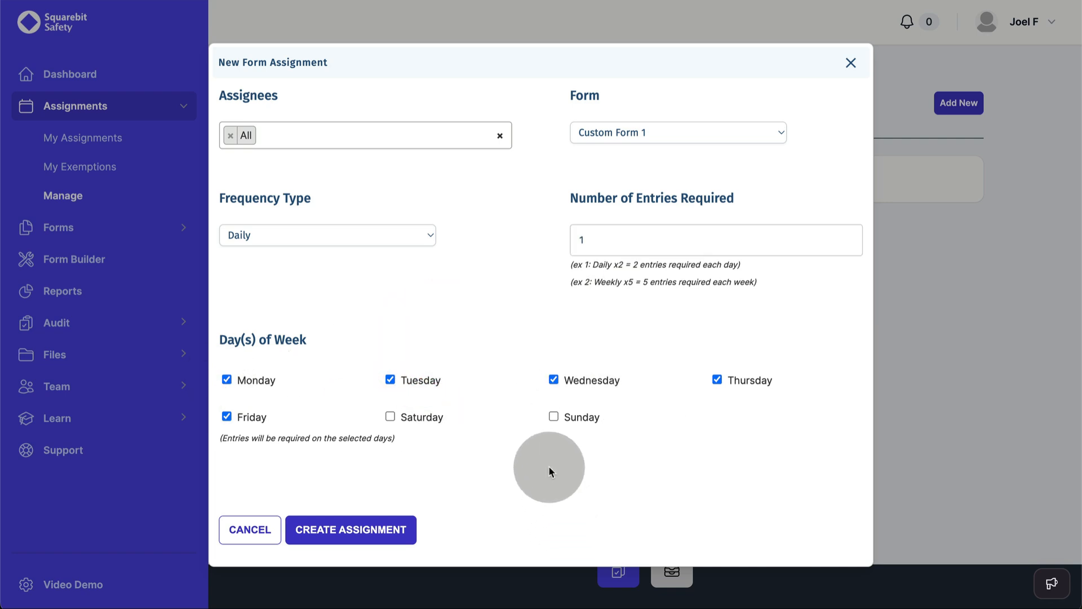
left_click(346, 536)
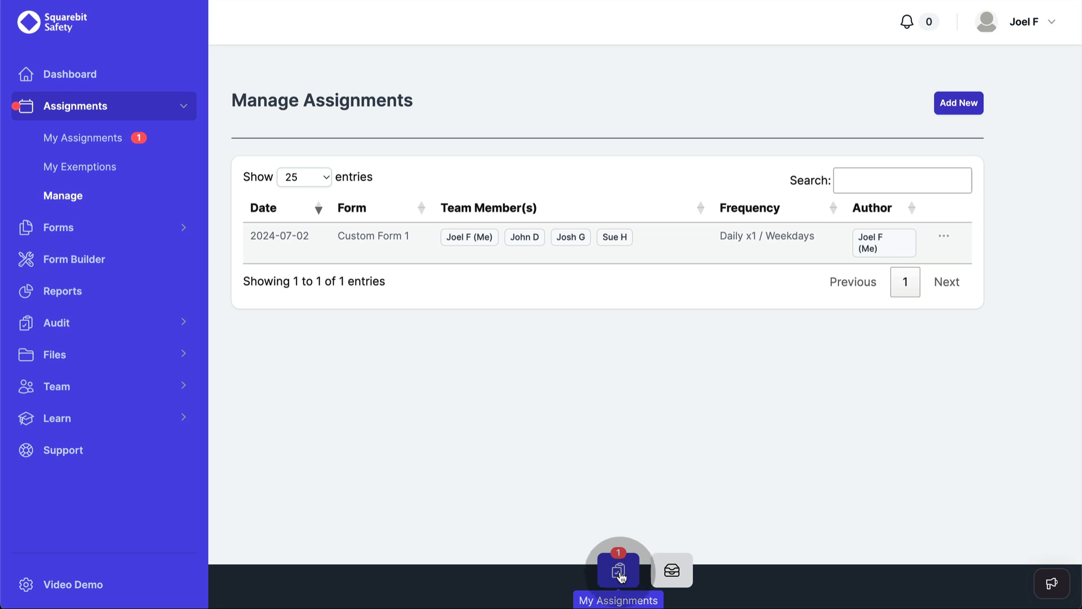
left_click(620, 576)
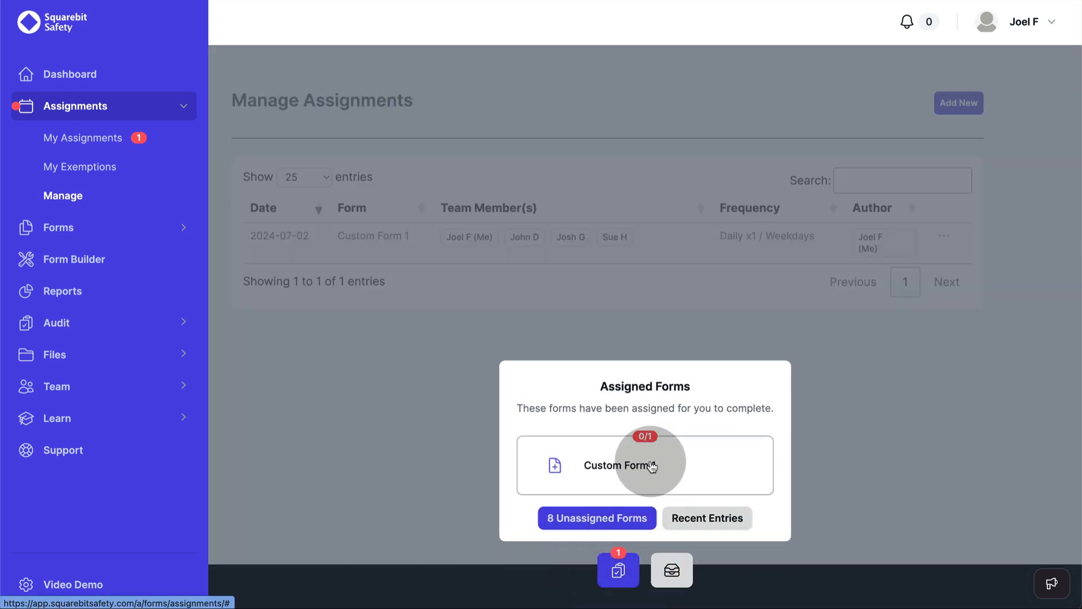
Step: Start a new assignment of Custom Form 2 for the staff worker and the staff manager
left_click(841, 491)
left_click(956, 106)
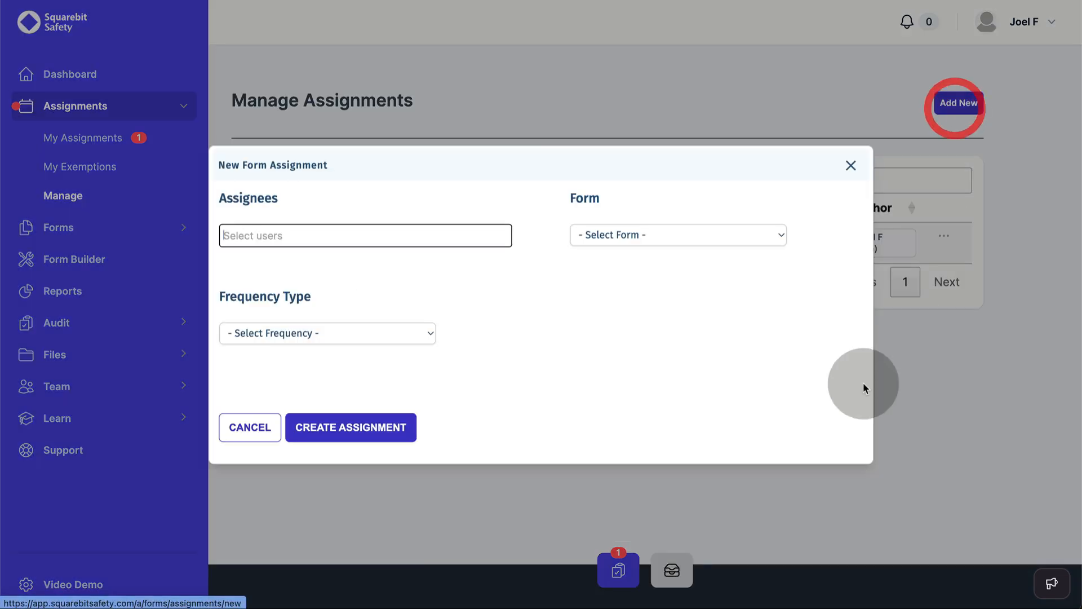
left_click(379, 234)
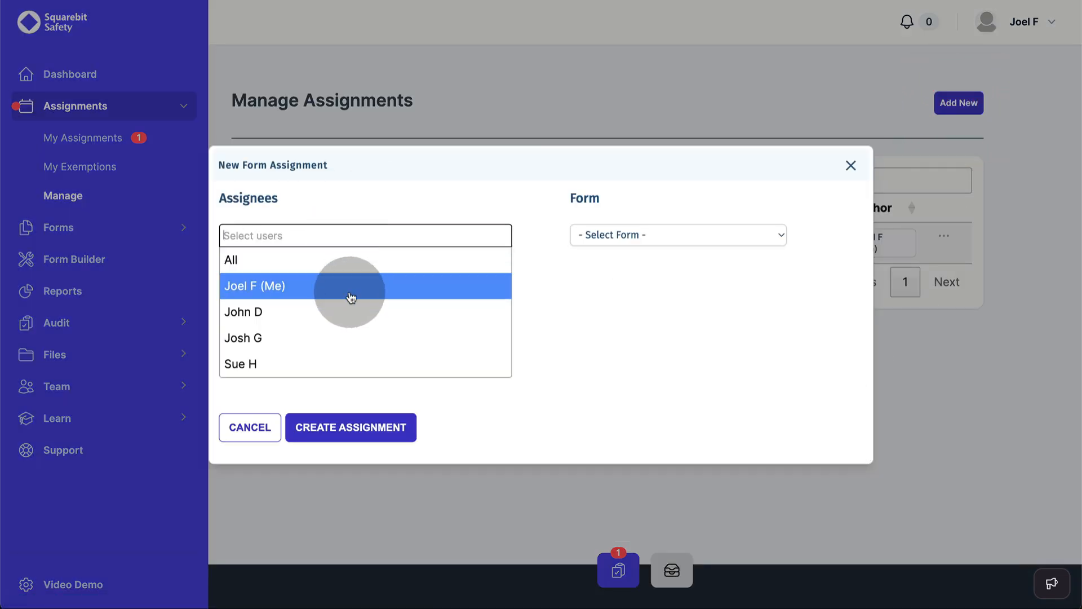
left_click(280, 309)
left_click(382, 239)
left_click(363, 366)
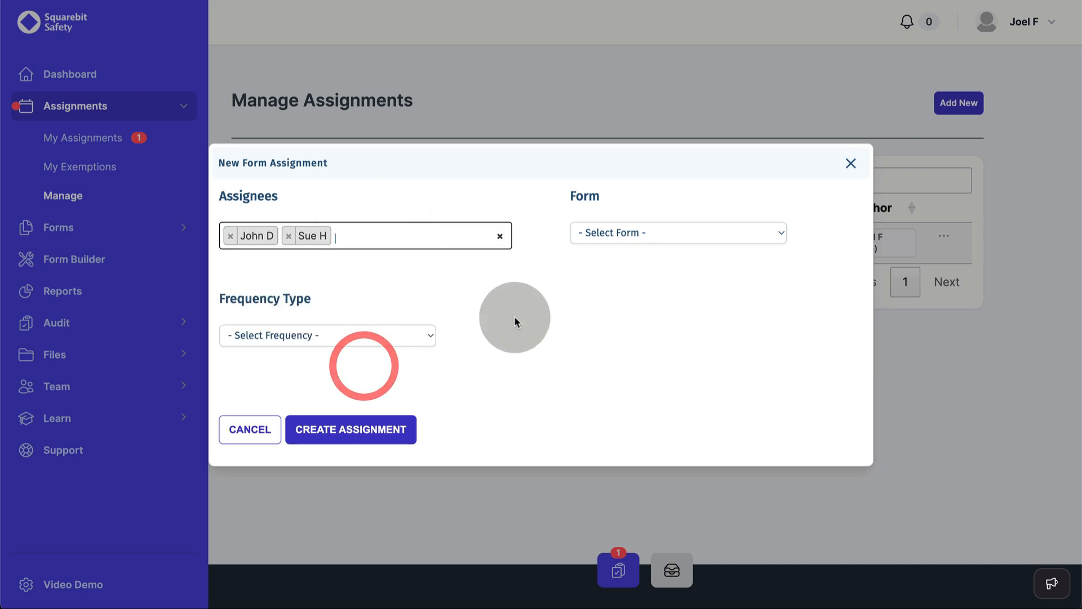
left_click(616, 231)
left_click(617, 266)
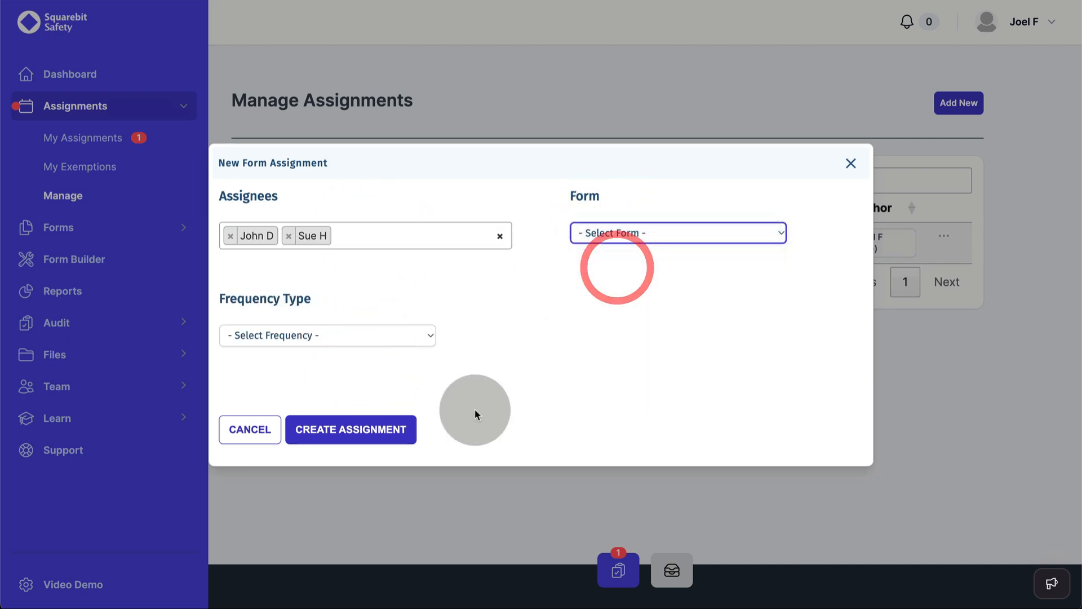
Step: Set it to recur weekly with 2 required entries due Tuesday, and create it
left_click(324, 342)
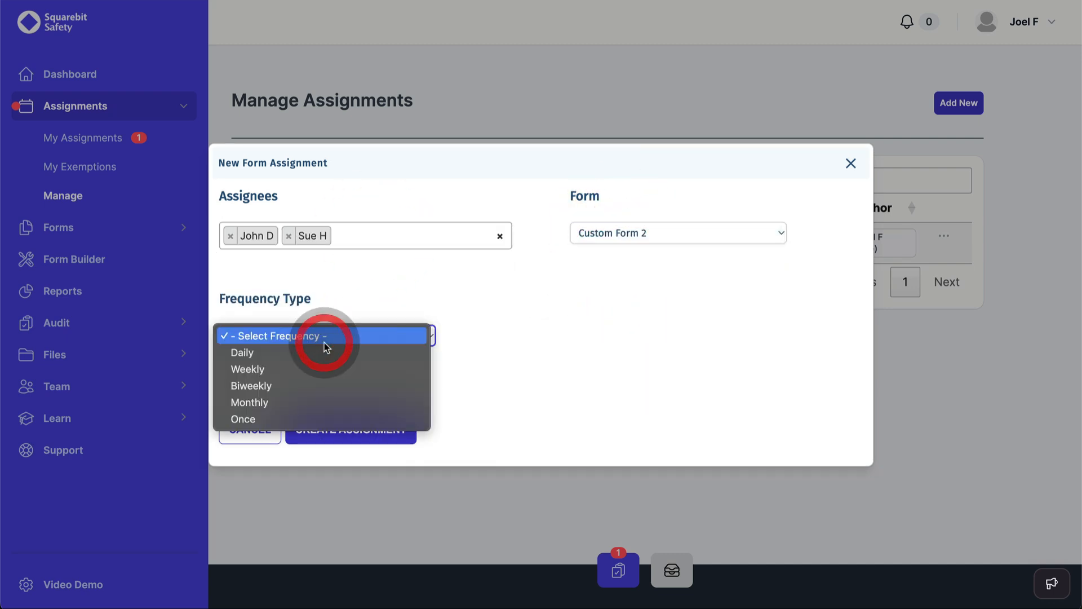
left_click(320, 376)
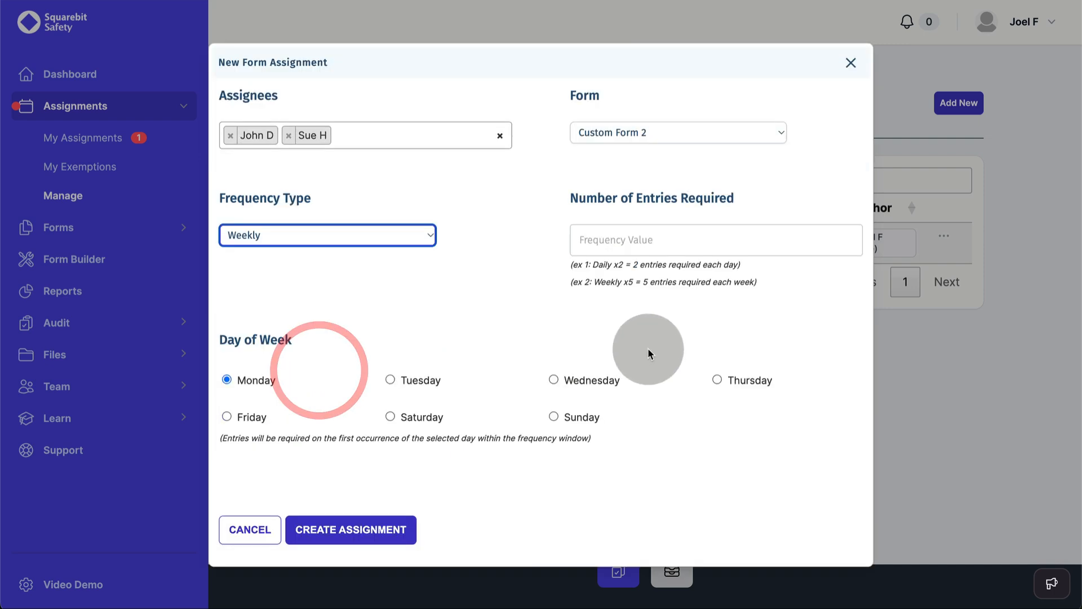
left_click(619, 241)
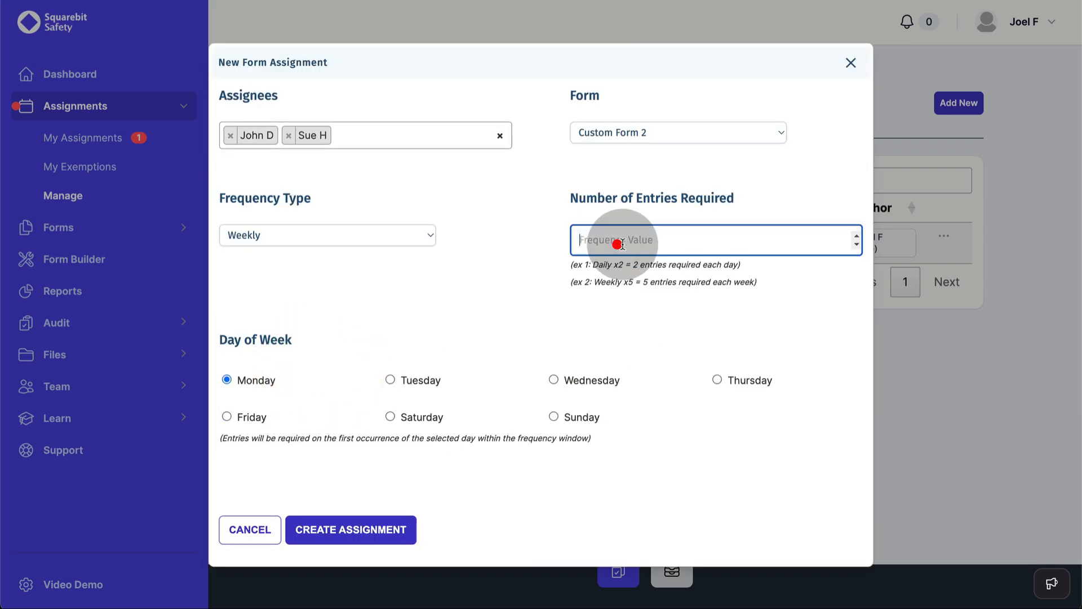
left_click(857, 236)
left_click(856, 236)
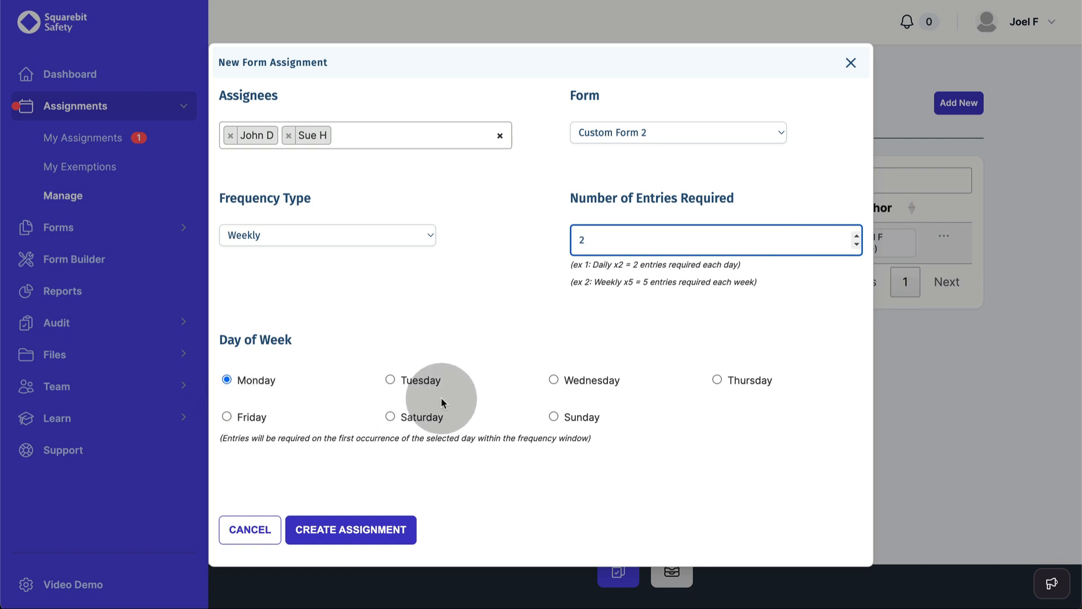
left_click(391, 381)
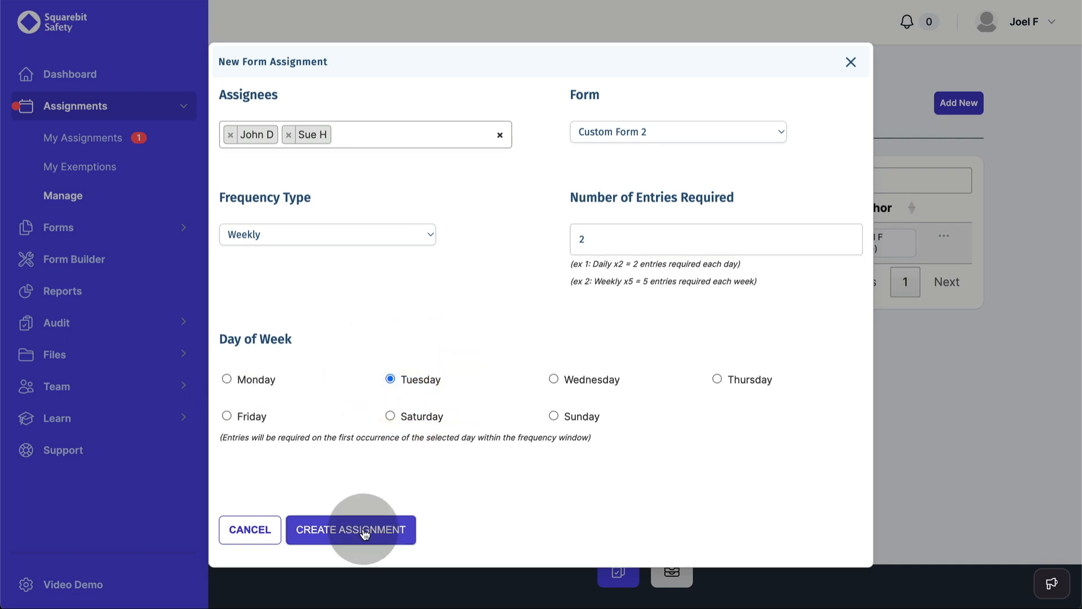
left_click(363, 528)
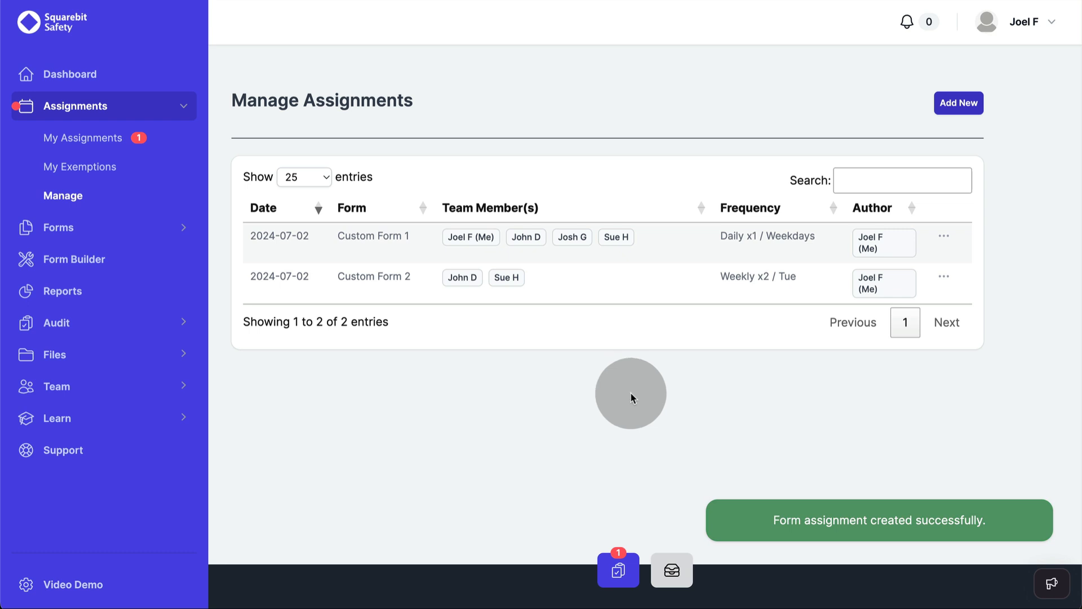
Step: Edit the Custom Form 1 assignment to 2 required entries per weekday, then check My Assignments
left_click(944, 237)
left_click(887, 266)
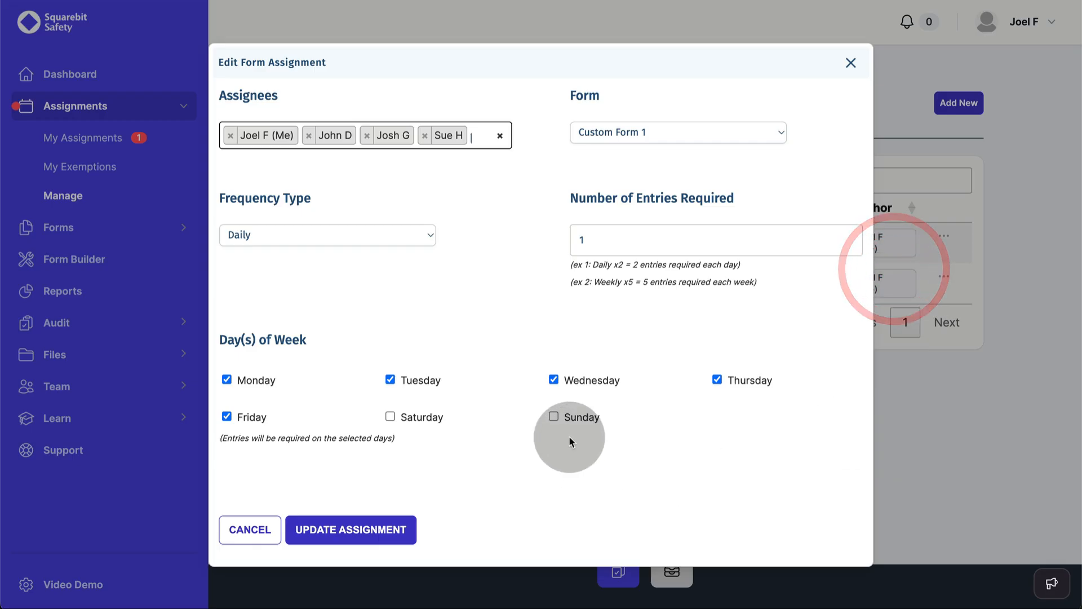
left_click(854, 236)
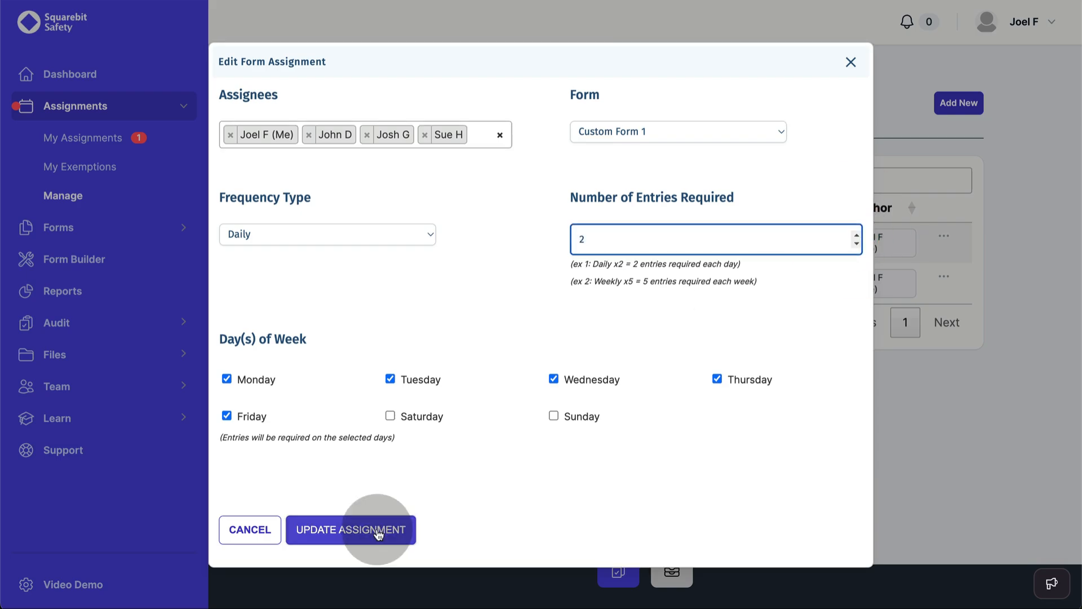
left_click(377, 529)
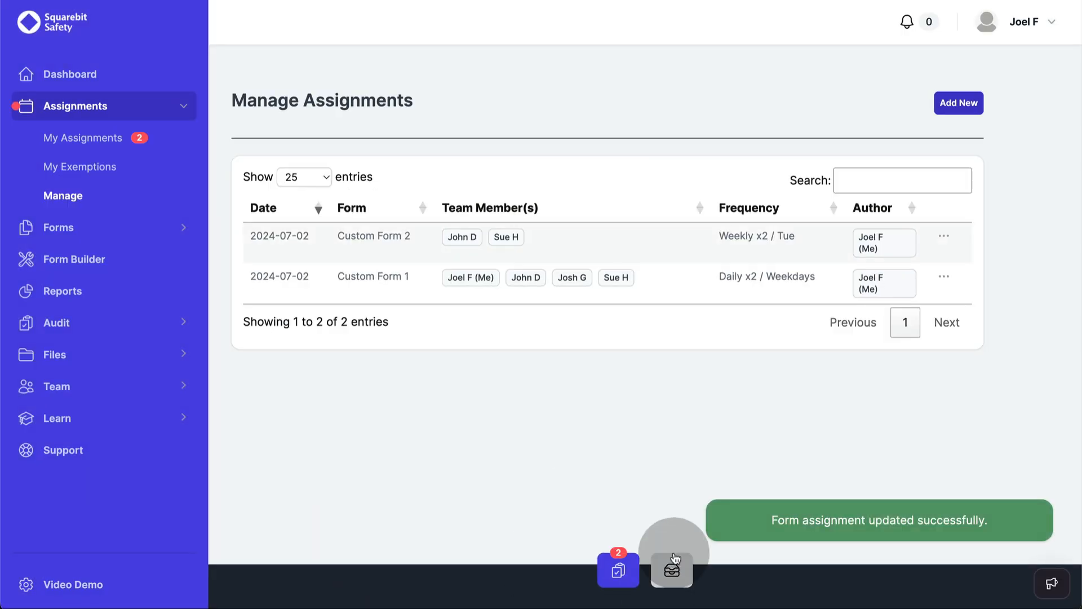
left_click(618, 581)
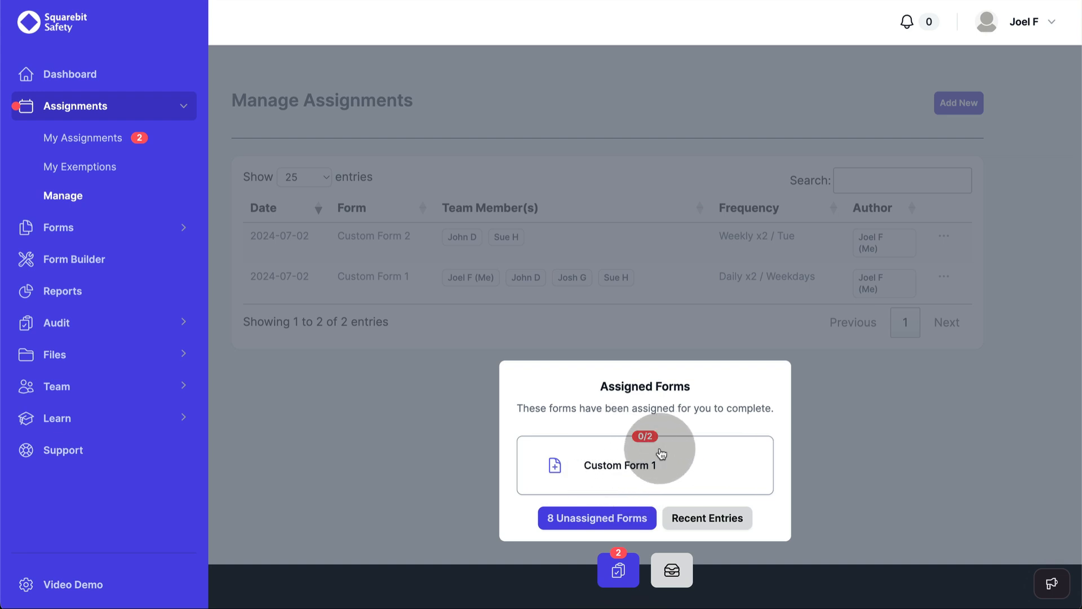
left_click(465, 384)
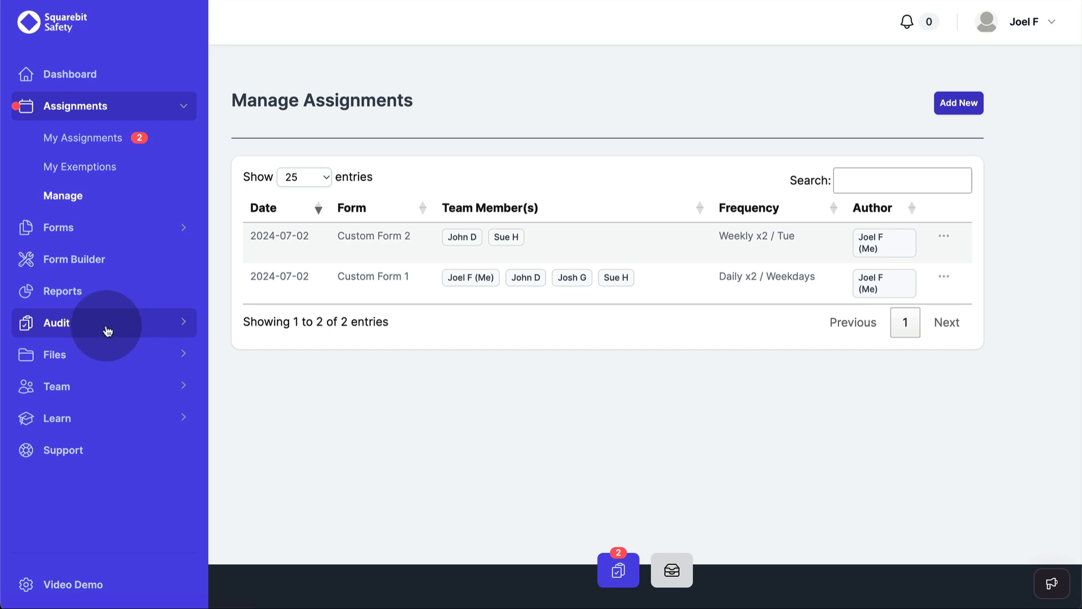
Step: Upload sample-safety-policy.pdf to the company files under the name Company Safety Policy
left_click(91, 361)
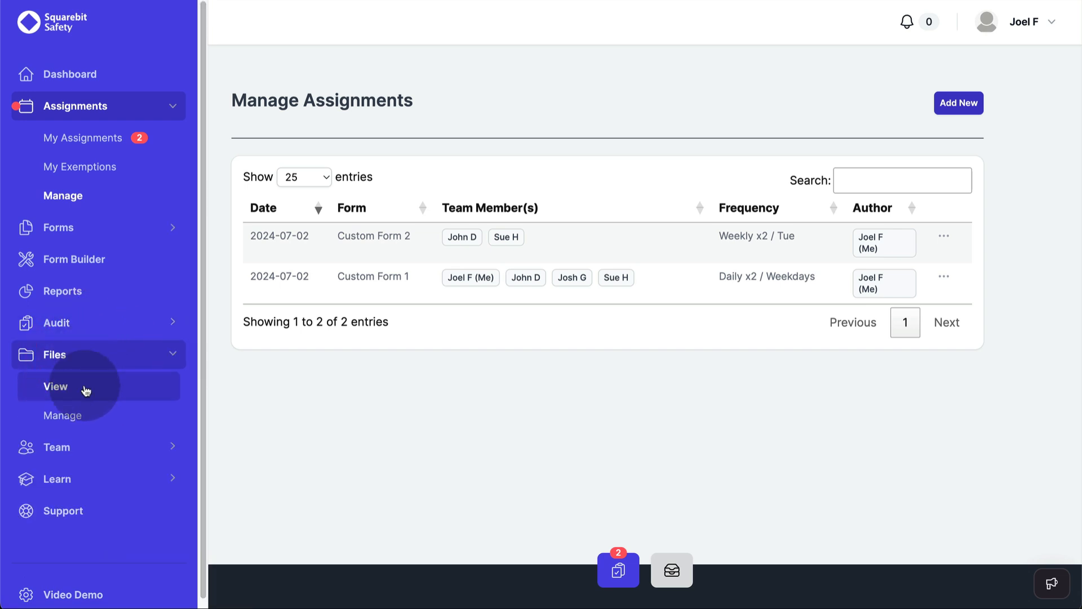
left_click(77, 413)
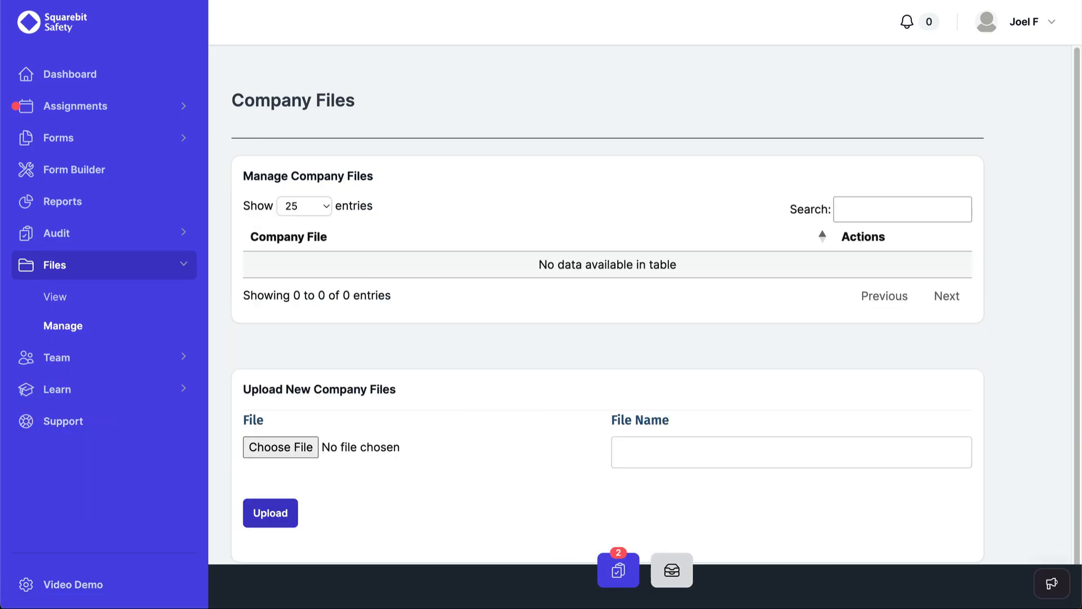
left_click_drag(135, 157, 279, 447)
left_click(643, 454)
type("Company Safet")
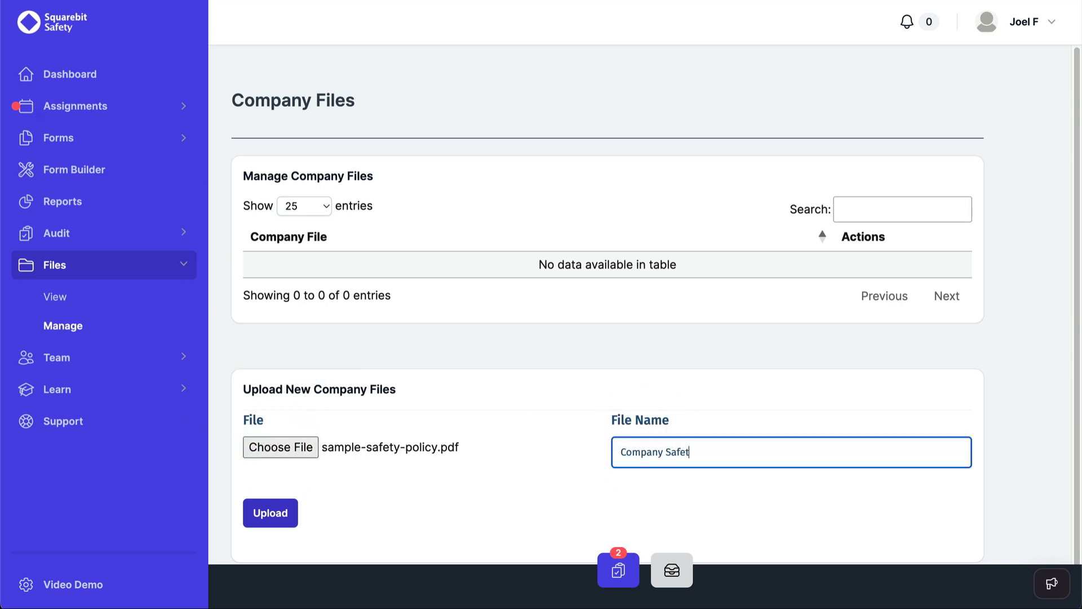
type("y Policy")
left_click(270, 513)
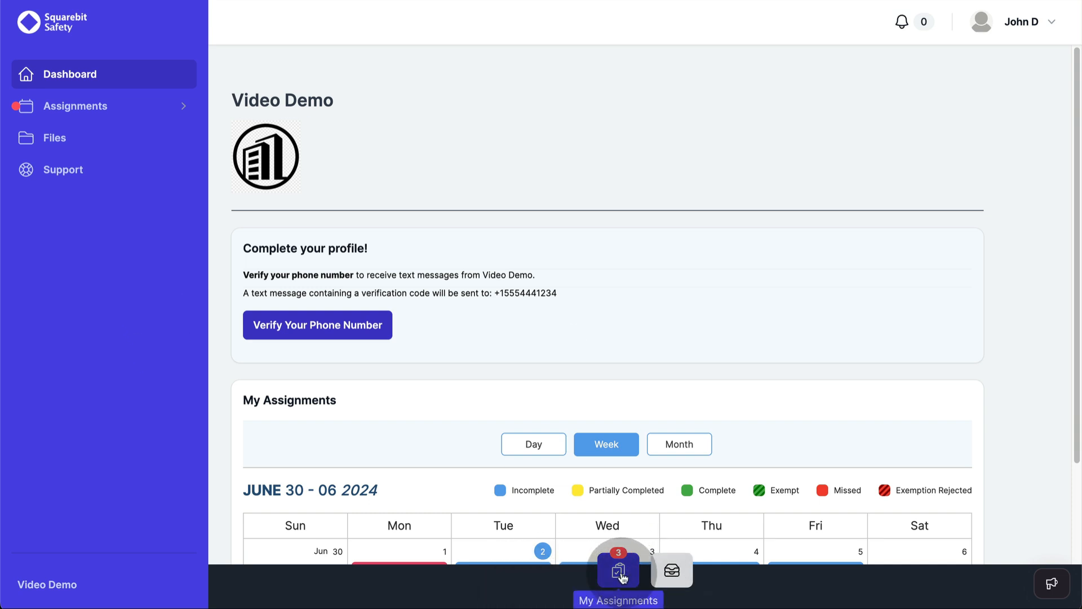
left_click(620, 572)
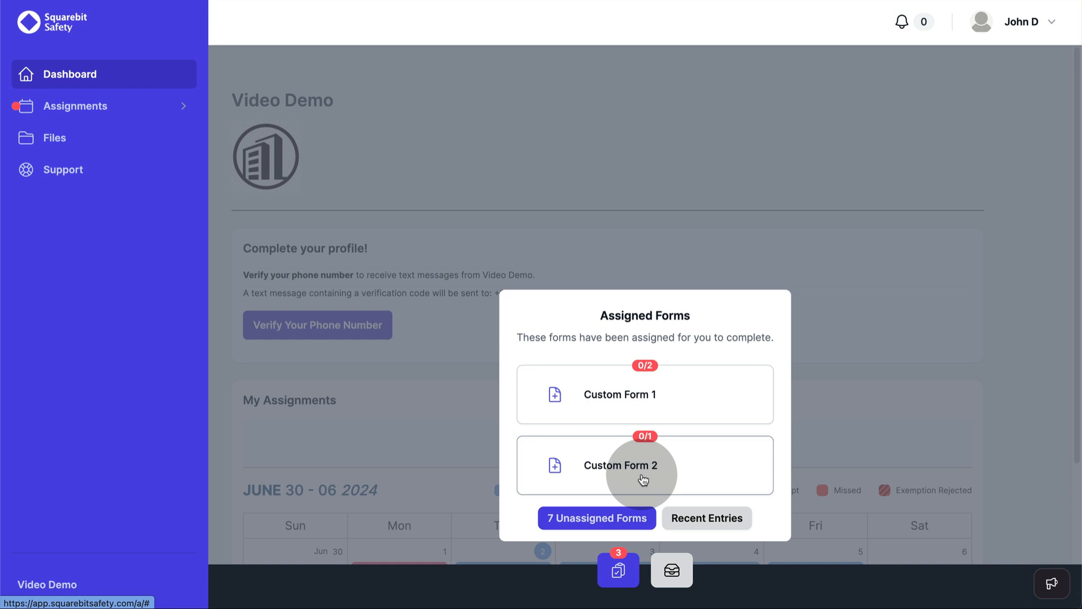
left_click(643, 181)
scroll(680, 307, "down", 2)
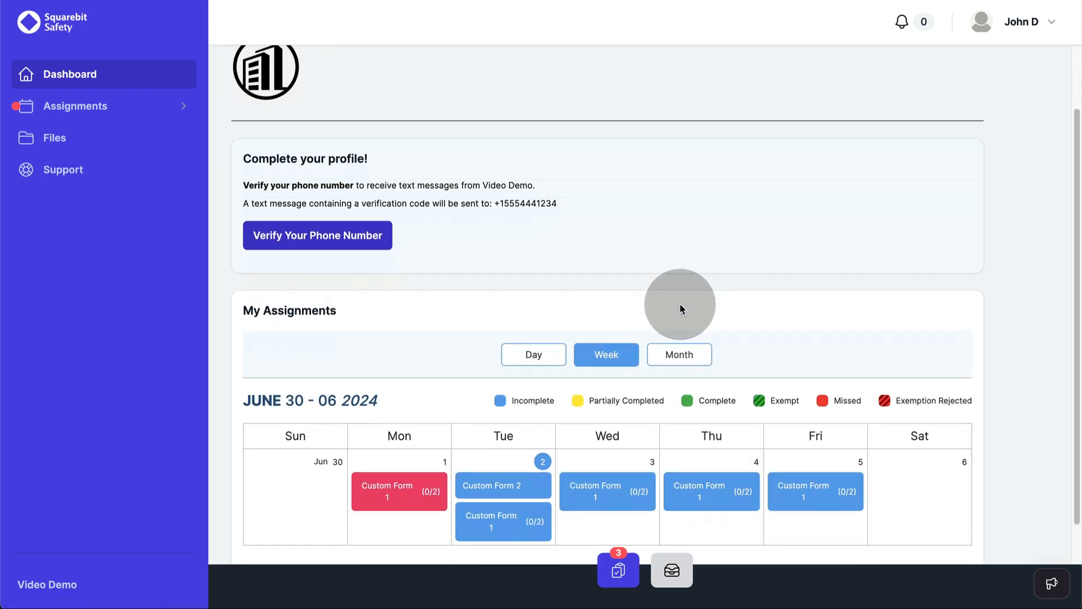
scroll(678, 307, "up", 2)
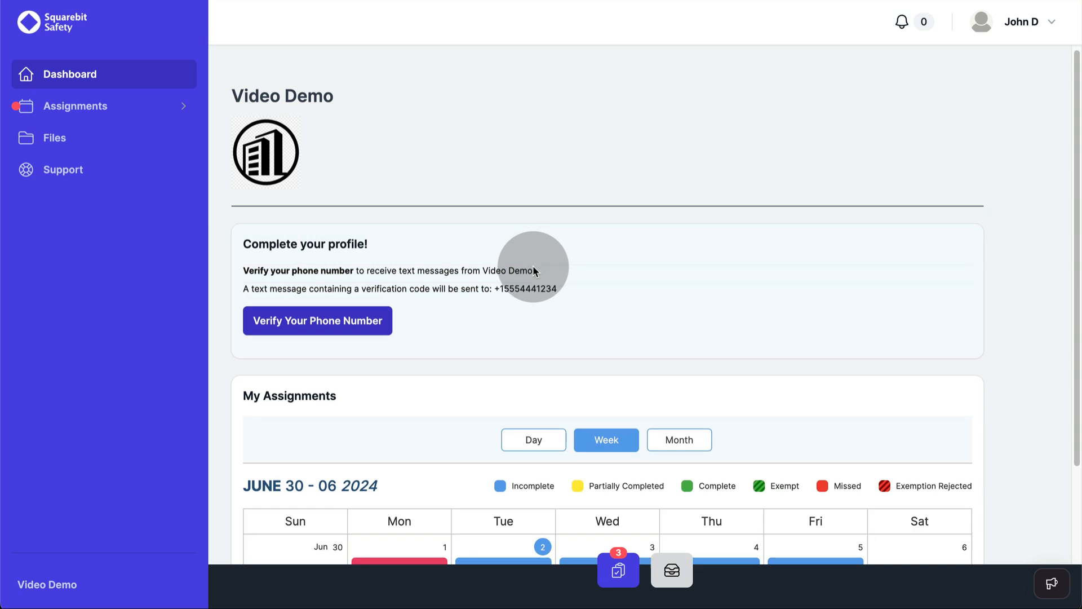
scroll(531, 266, "down", 4)
scroll(533, 268, "down", 1)
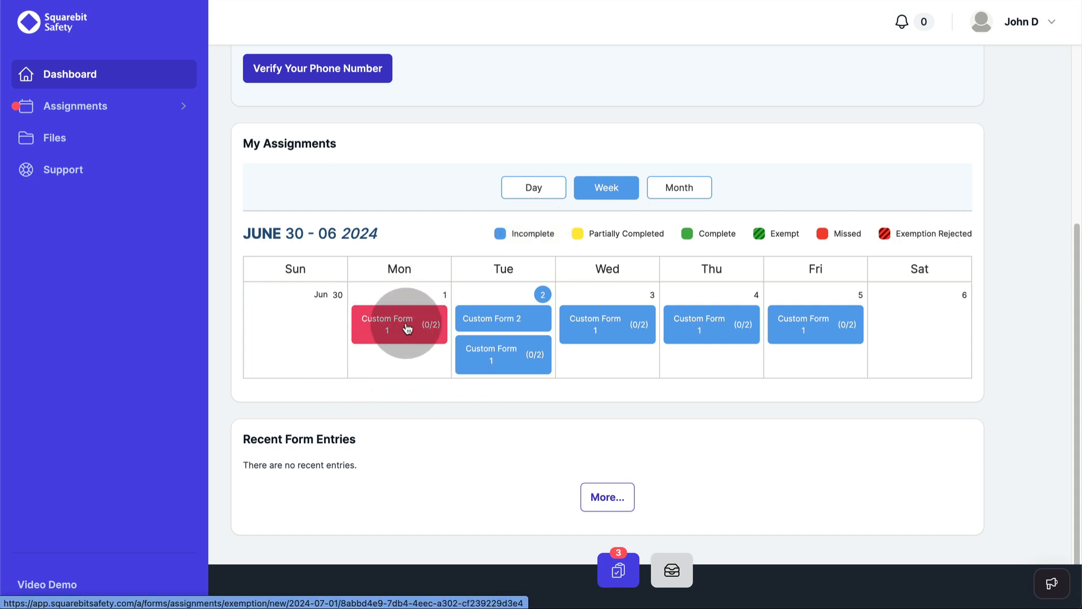
Step: Exempt Monday 2024-07-01's Custom Form 1 entry citing Sick or Unavailable, and confirm the success message
left_click(407, 329)
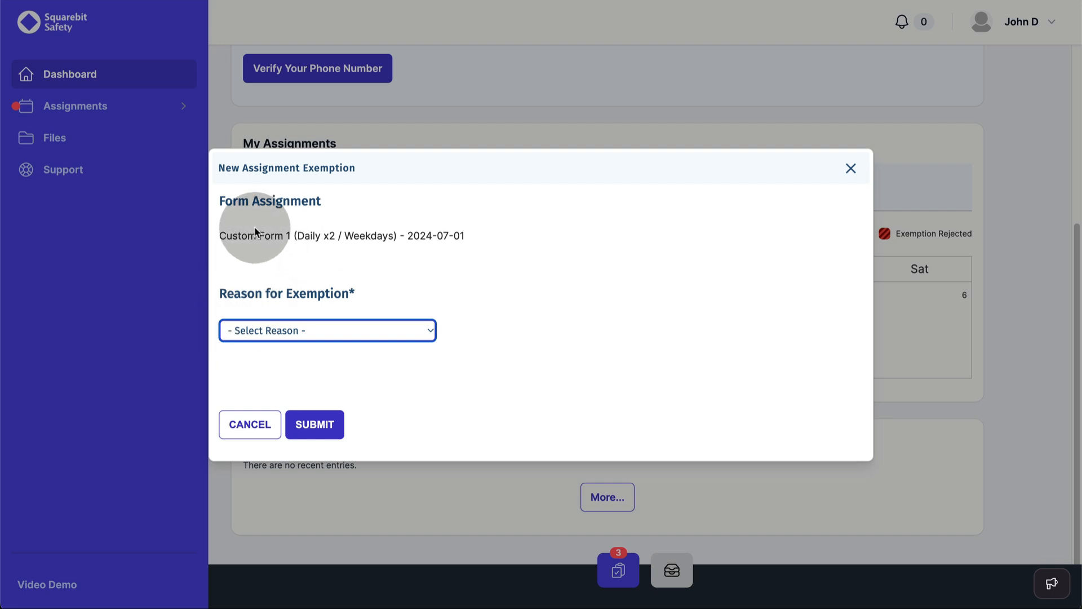
left_click_drag(241, 236, 406, 236)
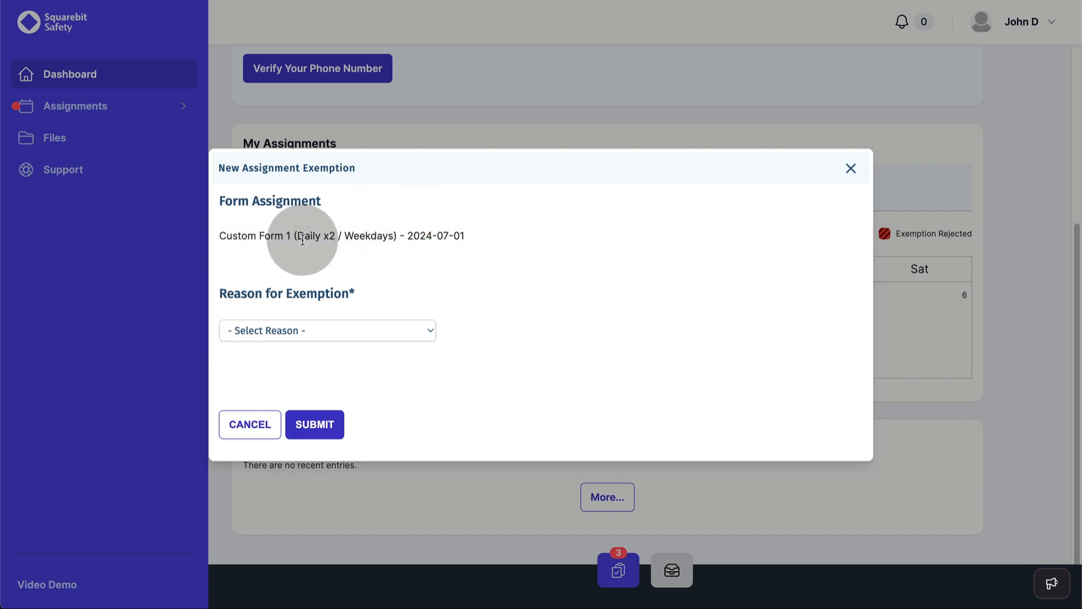
left_click_drag(297, 236, 363, 236)
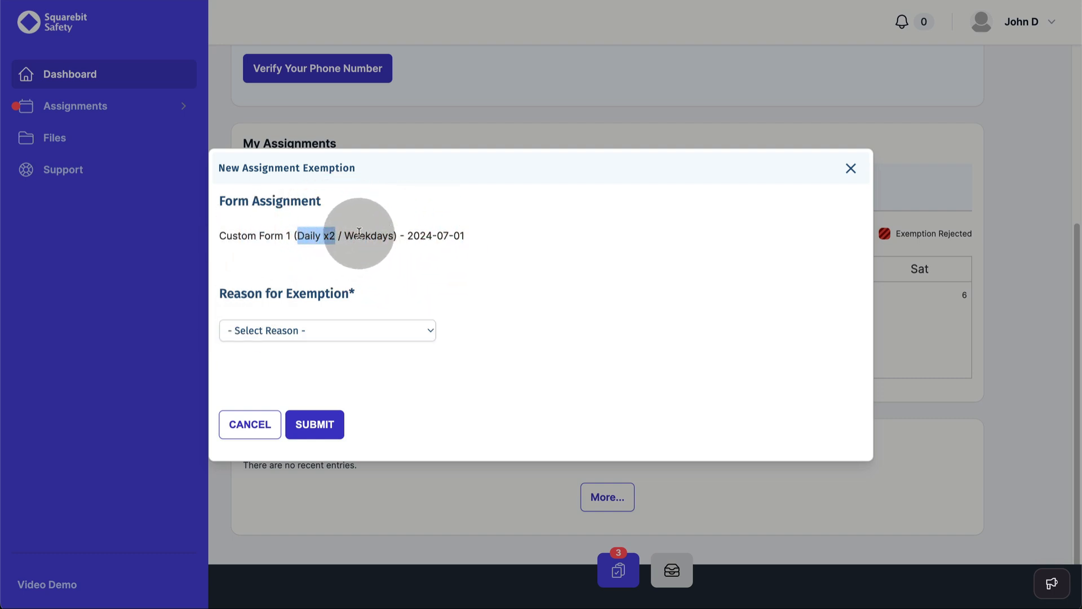
left_click(363, 235)
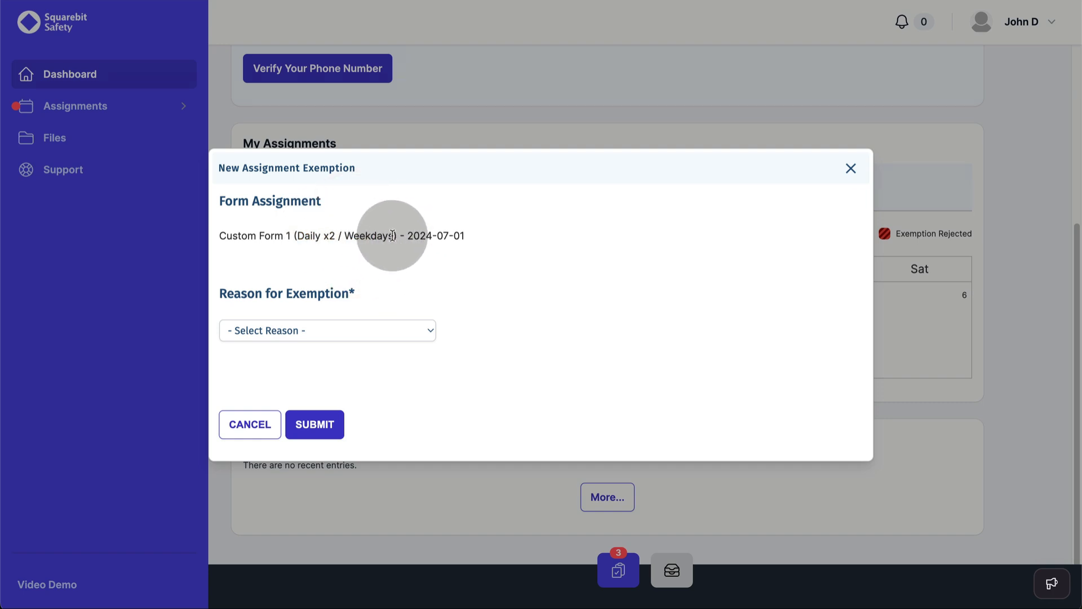
left_click_drag(405, 237, 472, 236)
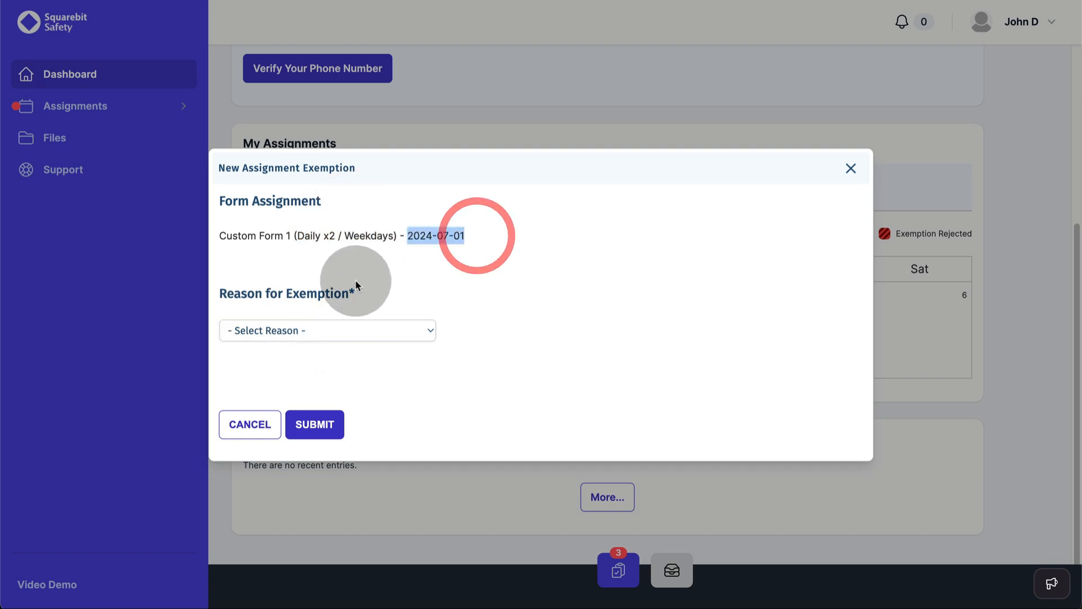
left_click(326, 250)
left_click(331, 336)
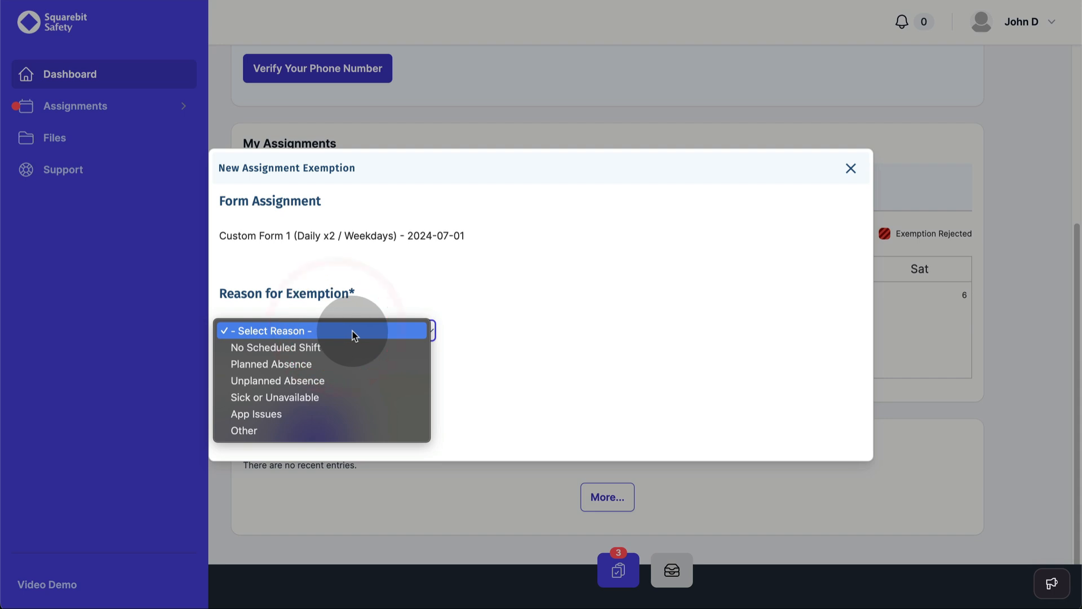
left_click(331, 396)
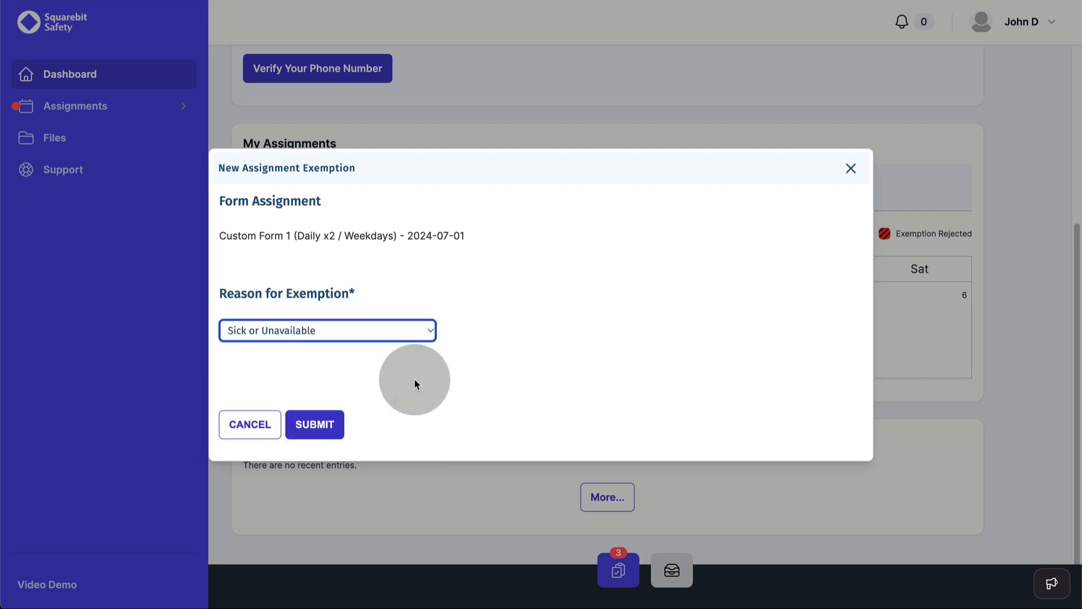
left_click(311, 414)
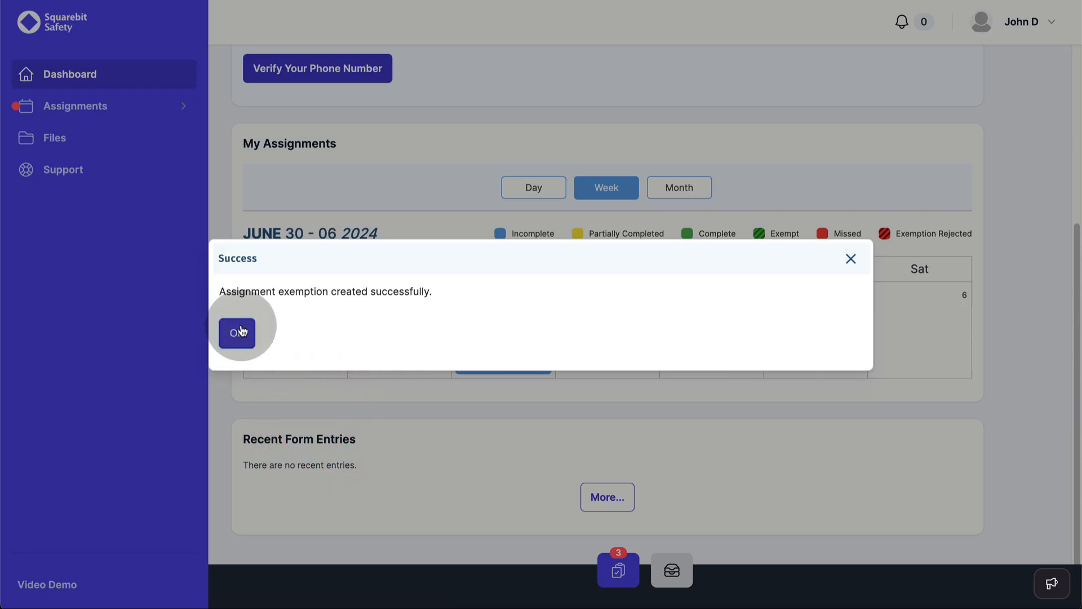
left_click(238, 330)
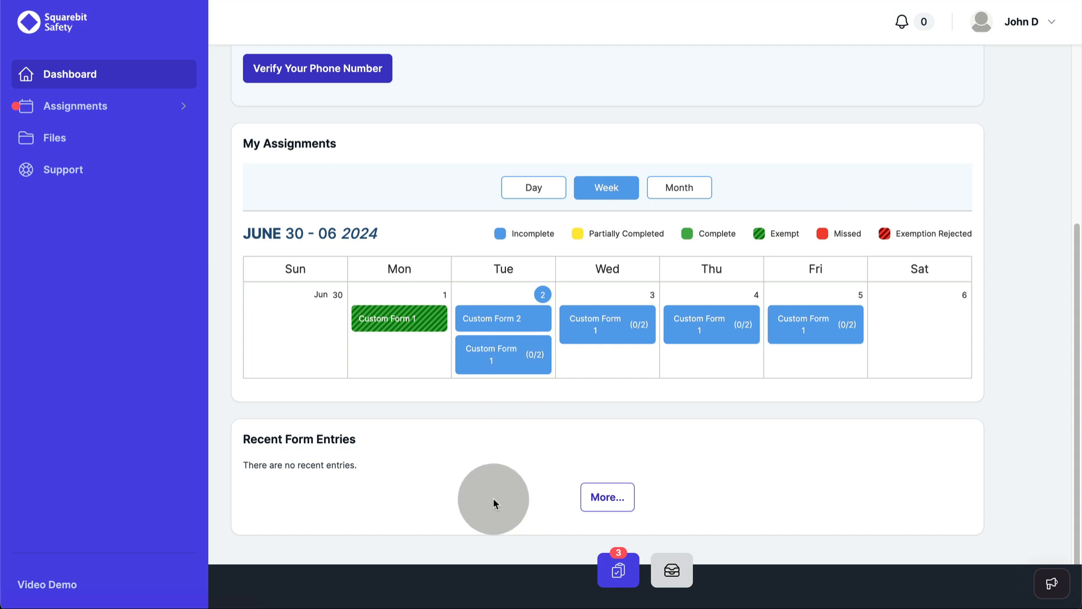
Step: Start a Custom Form 2 entry with yourself as the first name and 'test' in Text 2 1
left_click(611, 566)
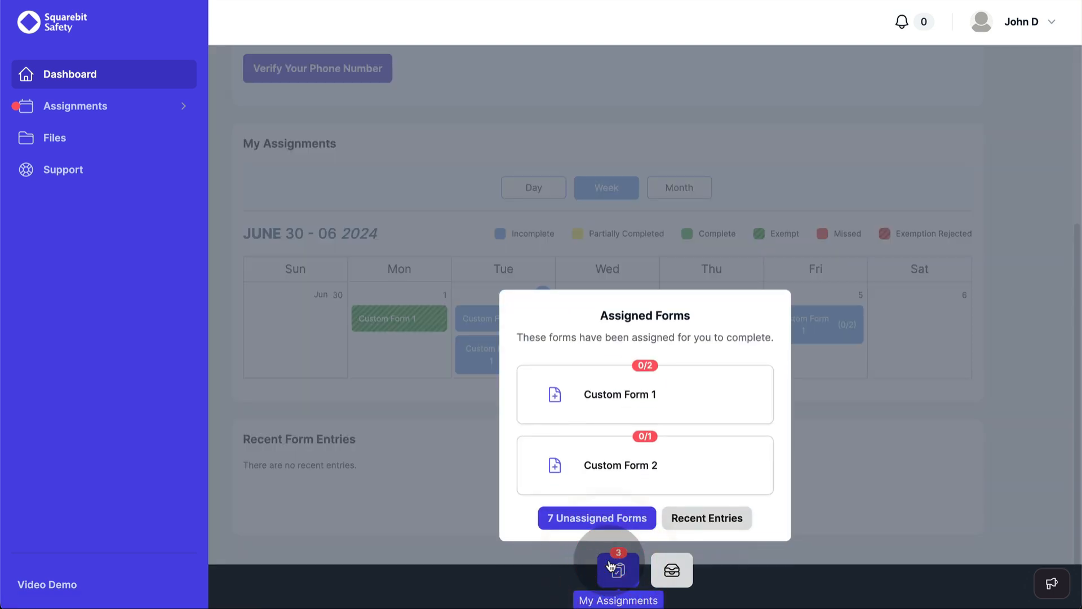
left_click(617, 469)
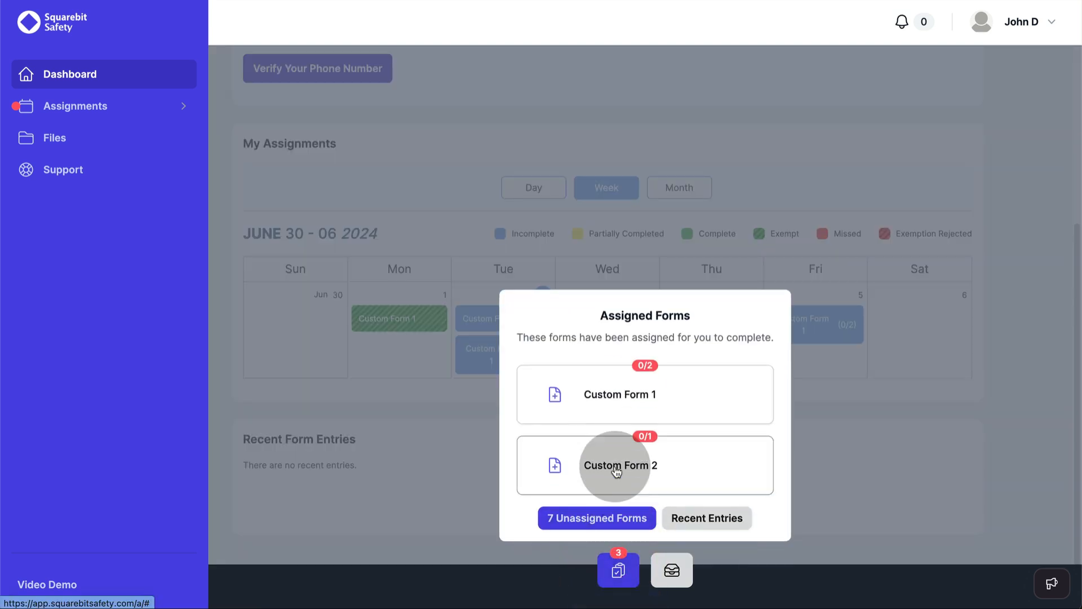
left_click(617, 471)
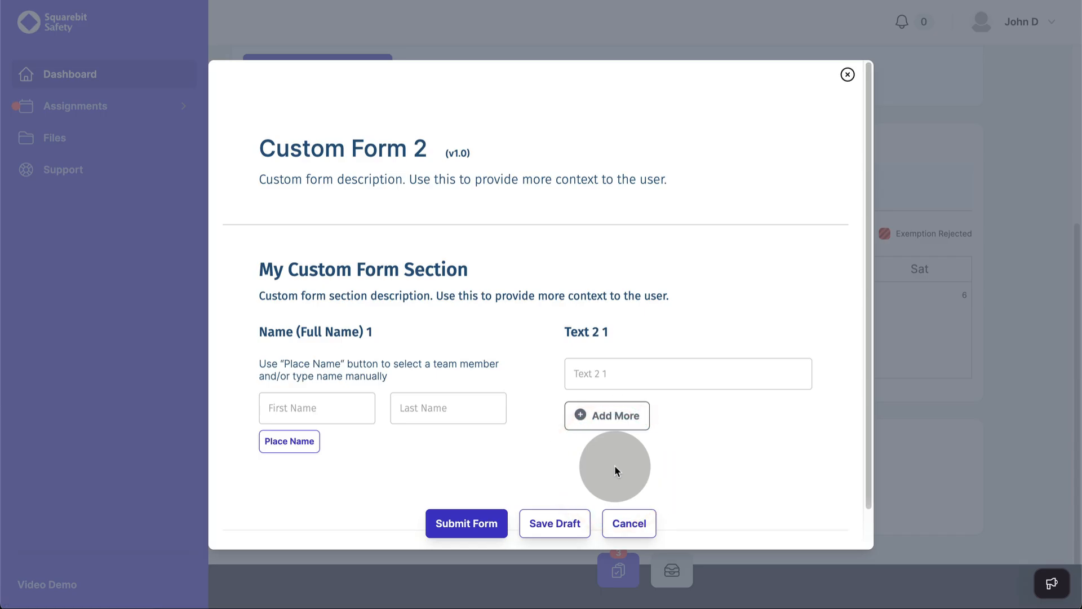
scroll(455, 468, "down", 1)
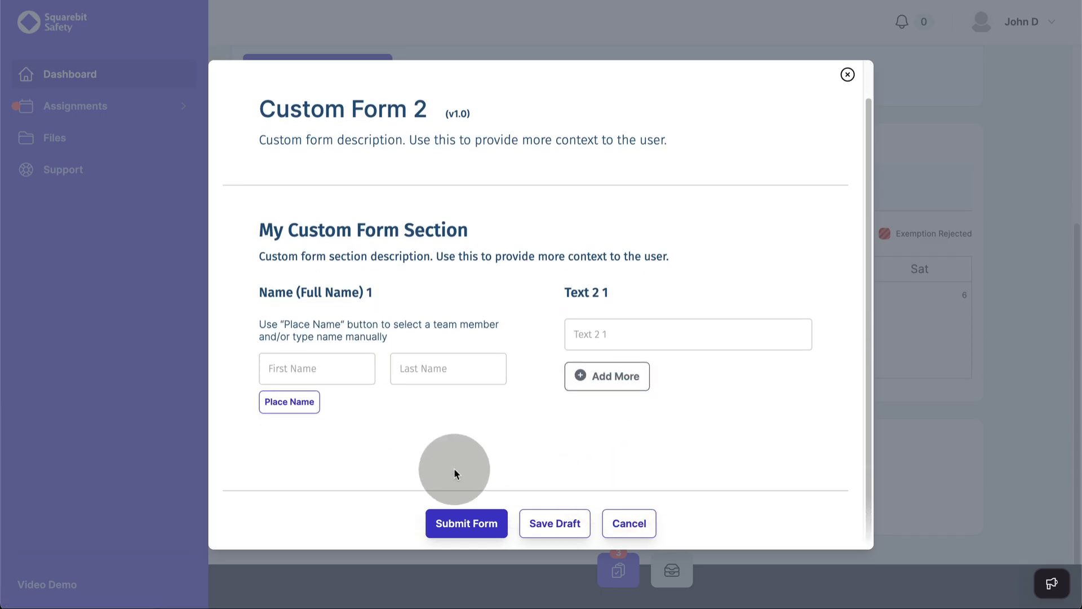
left_click(270, 399)
left_click(314, 374)
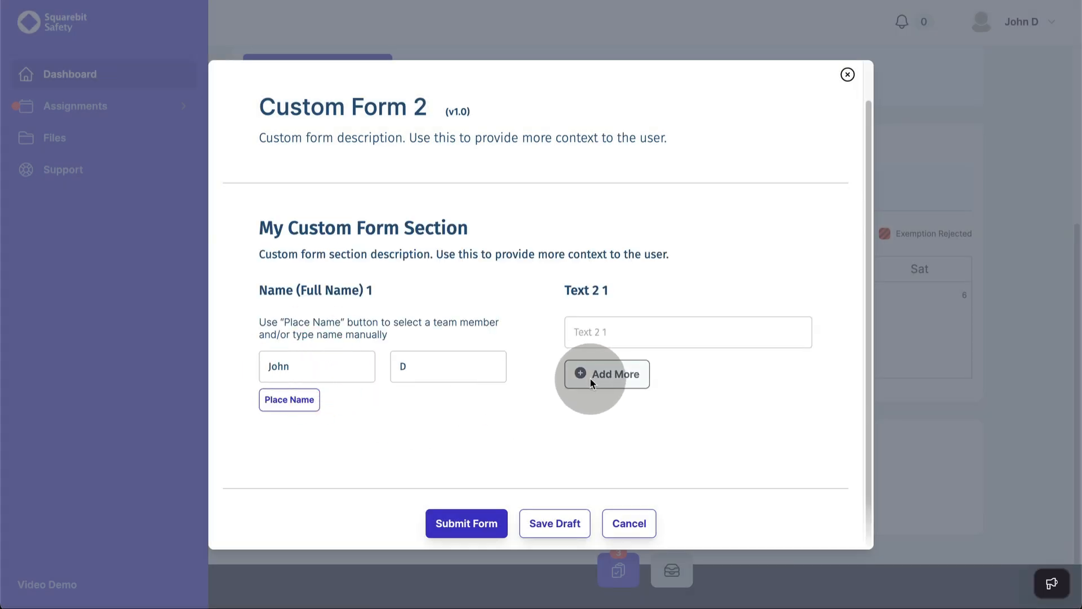
left_click(593, 332)
type("test")
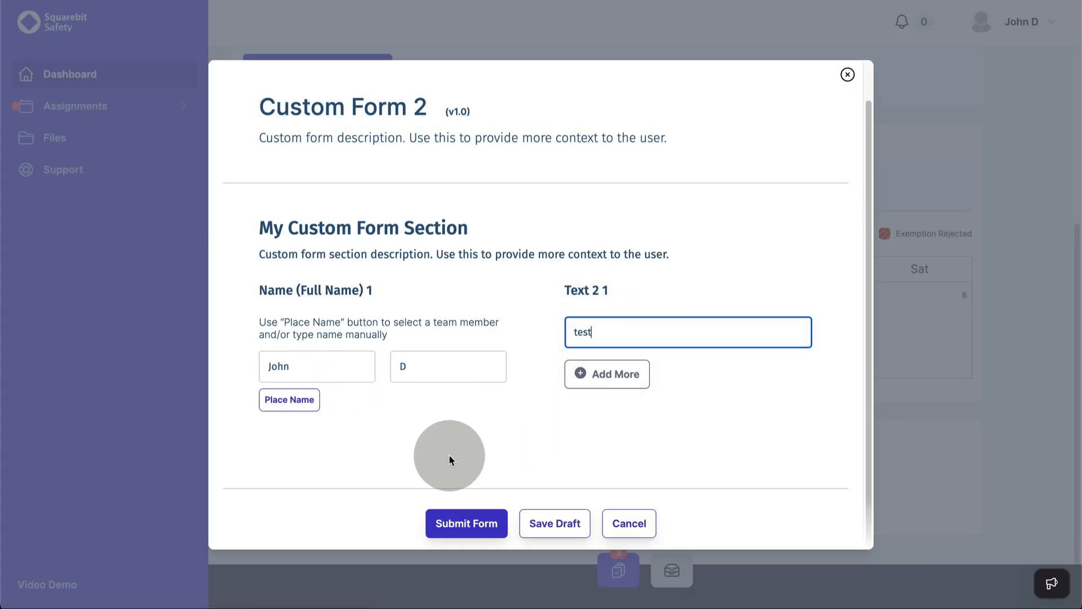
Step: Add a second team member with 'test' in Text 2 2, then save the form as a draft
left_click(606, 376)
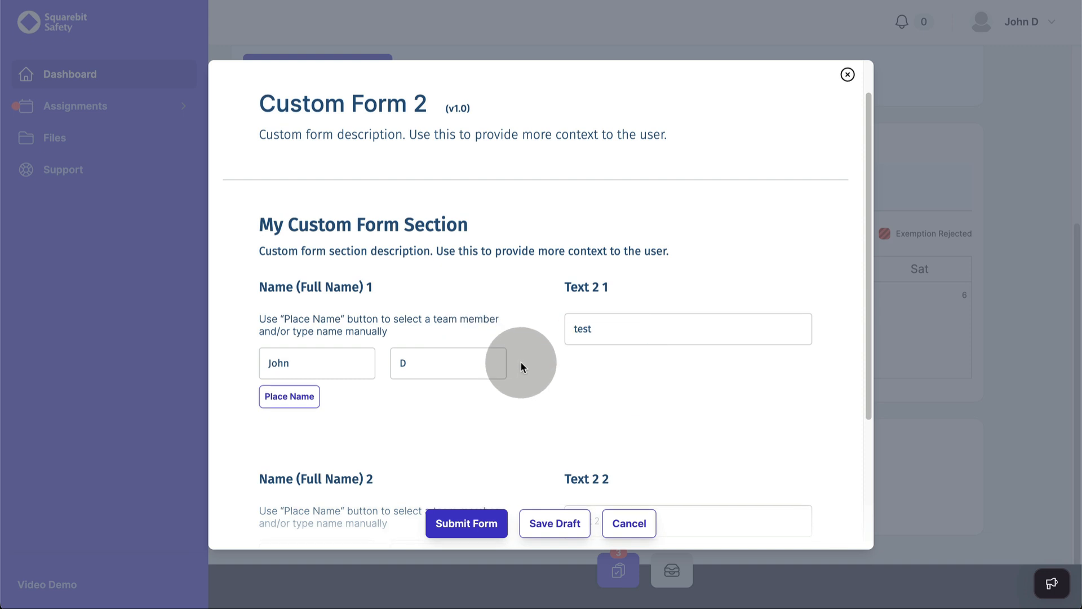
scroll(521, 367, "down", 3)
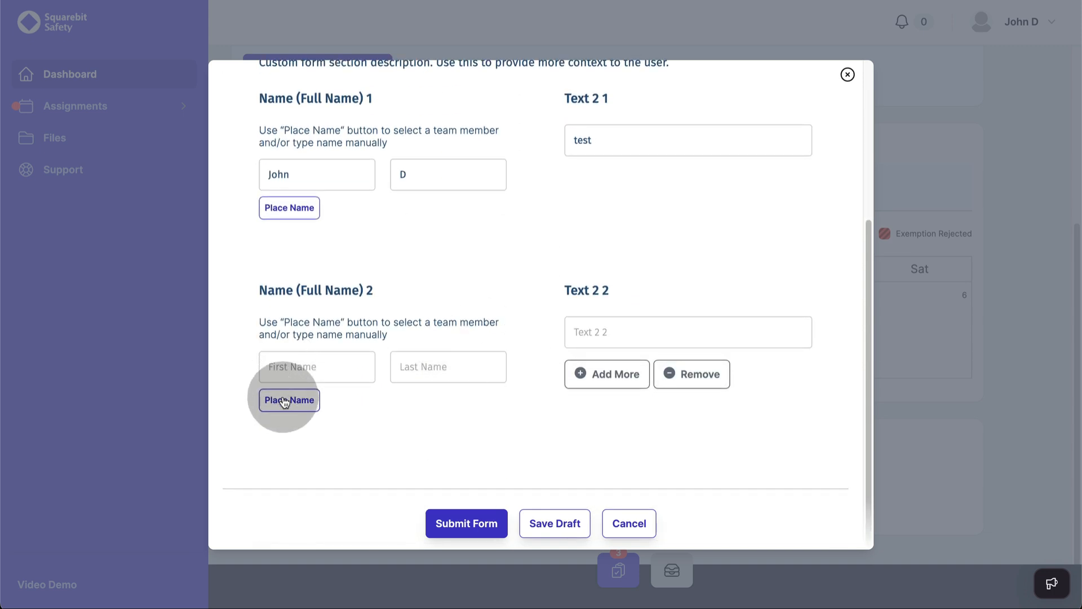
left_click(285, 399)
left_click(314, 288)
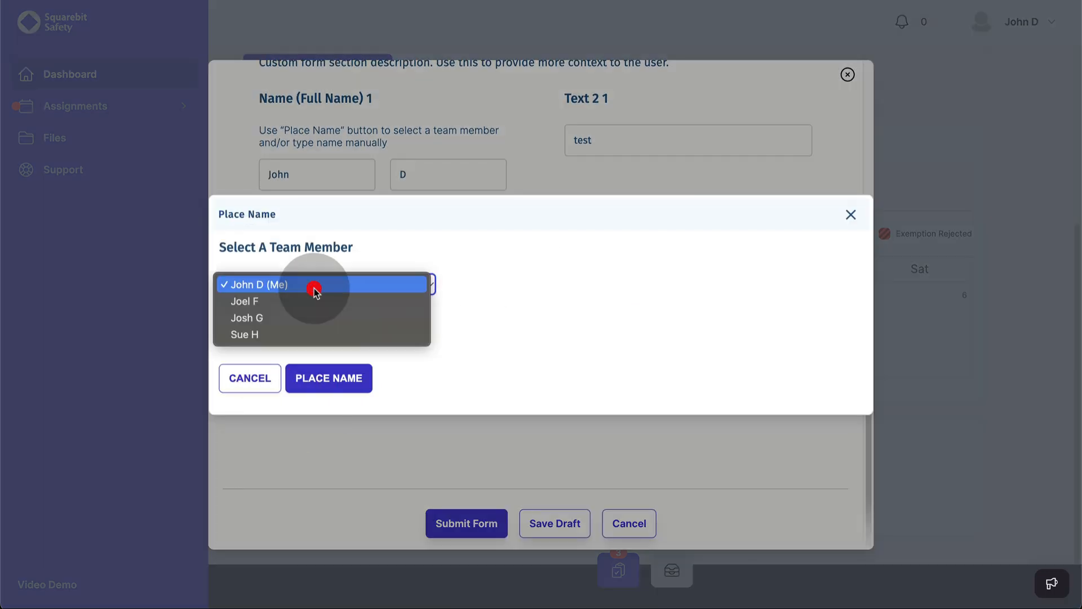
left_click(304, 317)
left_click(316, 387)
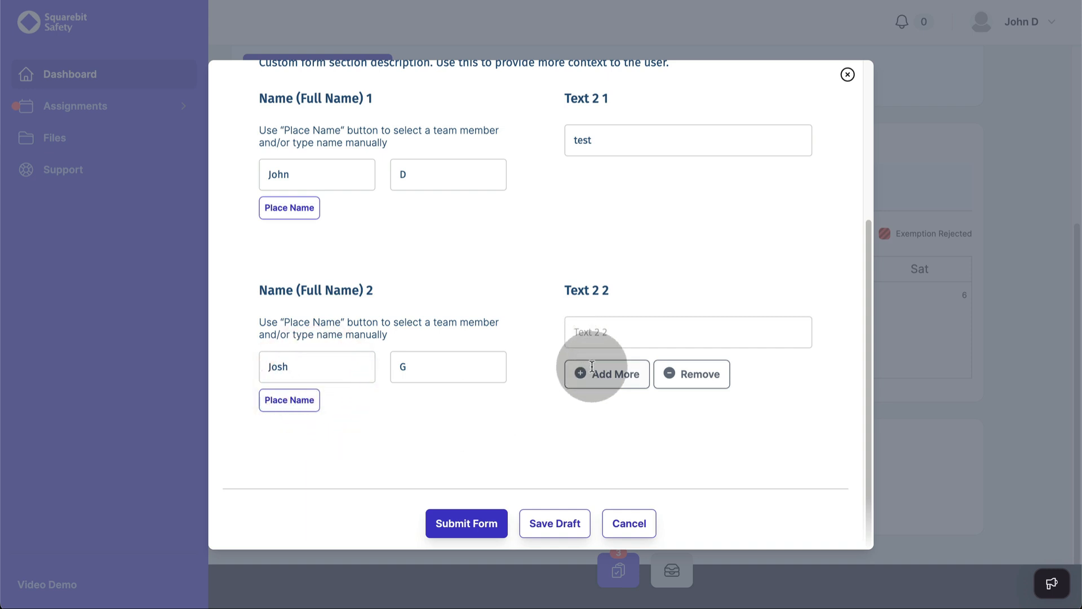
left_click(582, 331)
type("tst")
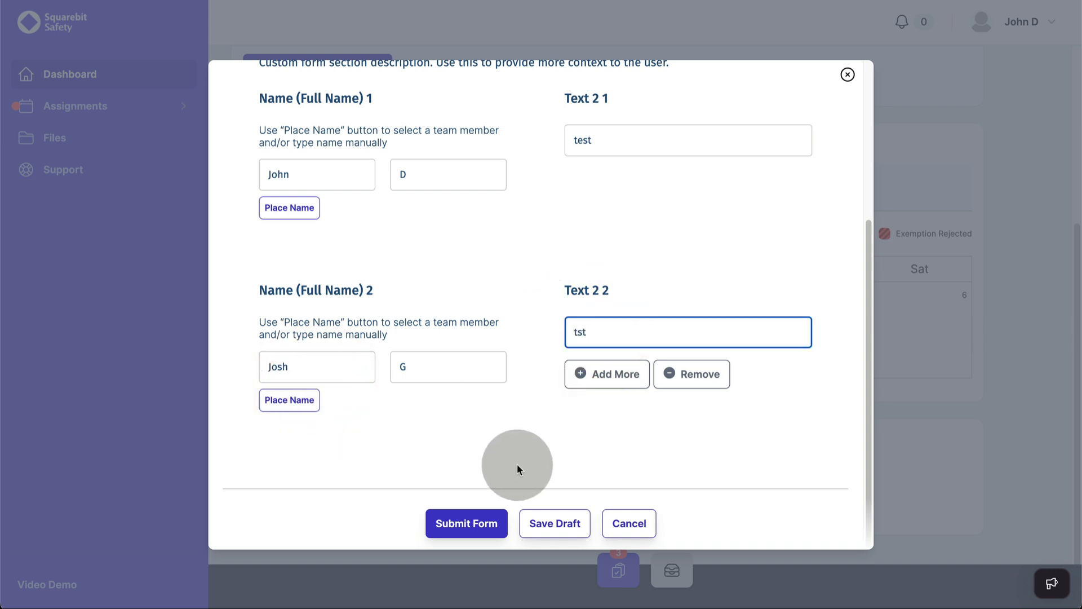
key("BackSpace")
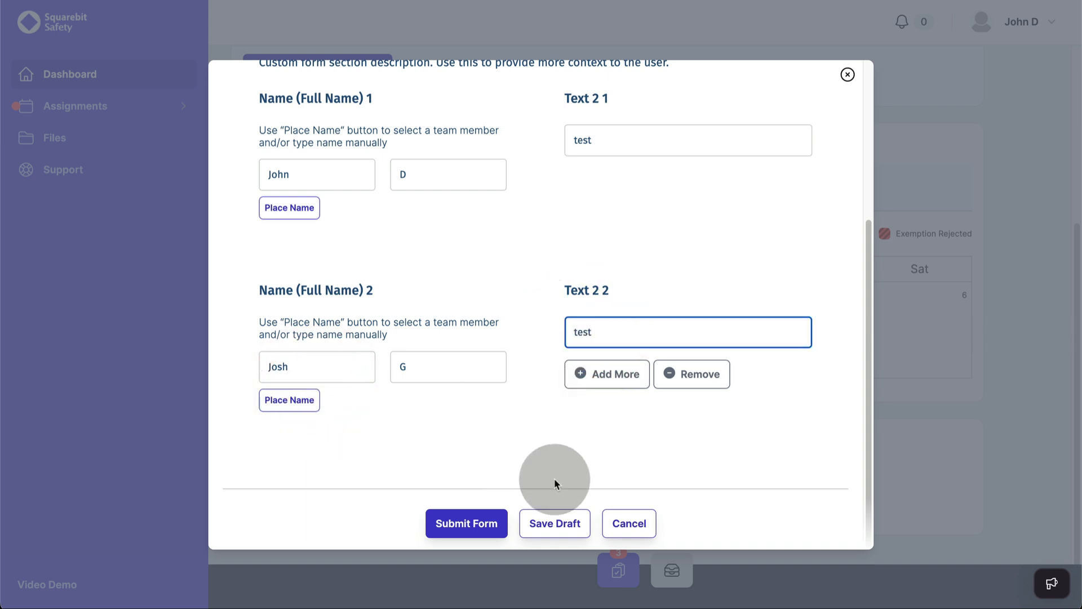
left_click(555, 525)
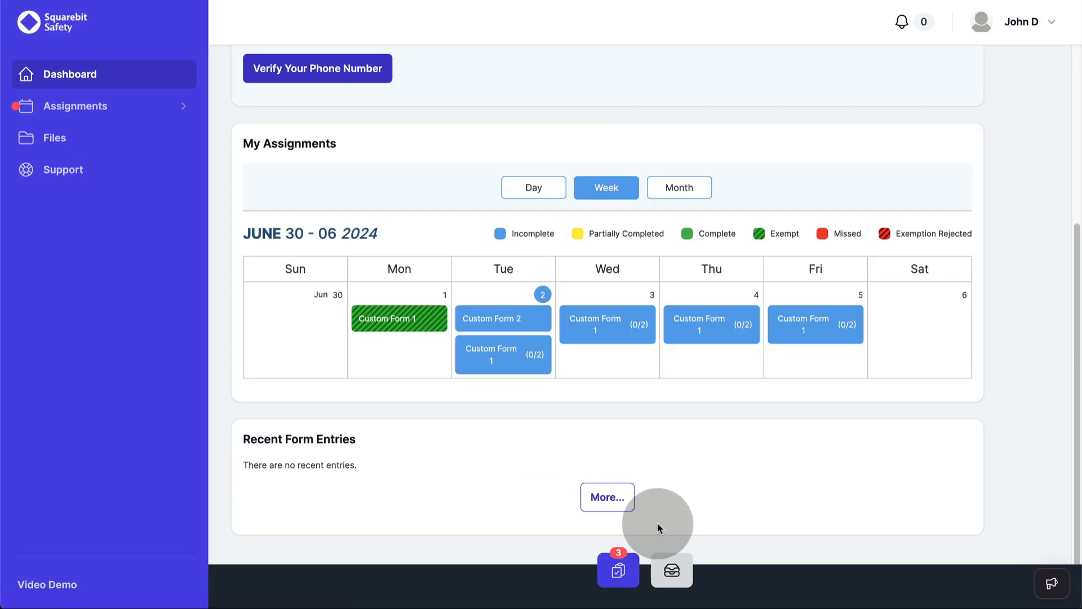
Step: Reopen the Custom Form 2 draft from Recent Entries, submit it, and share it with one co-author
left_click(668, 566)
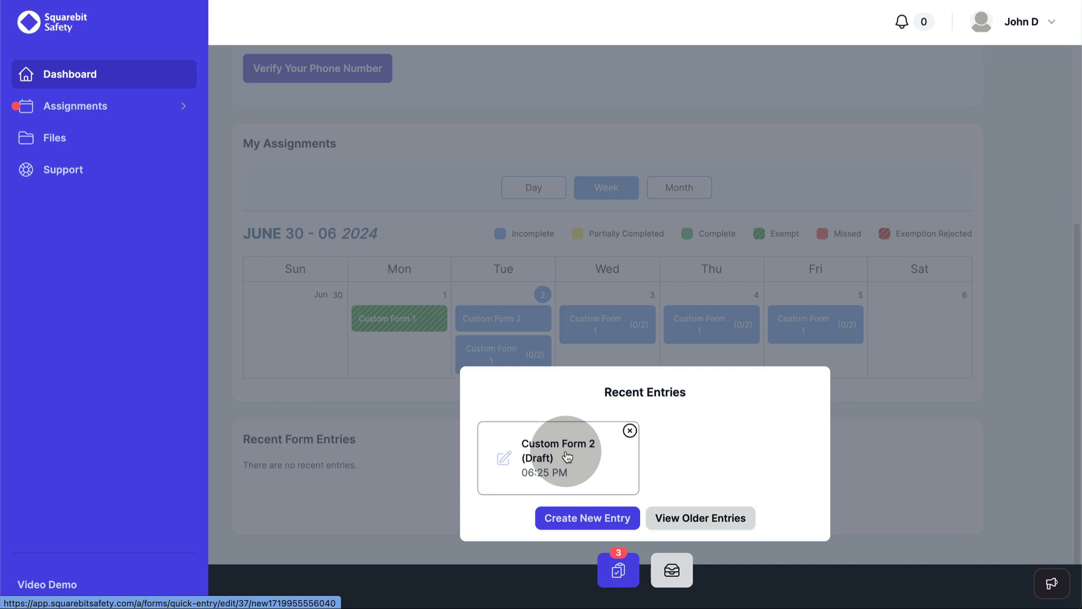
left_click(567, 456)
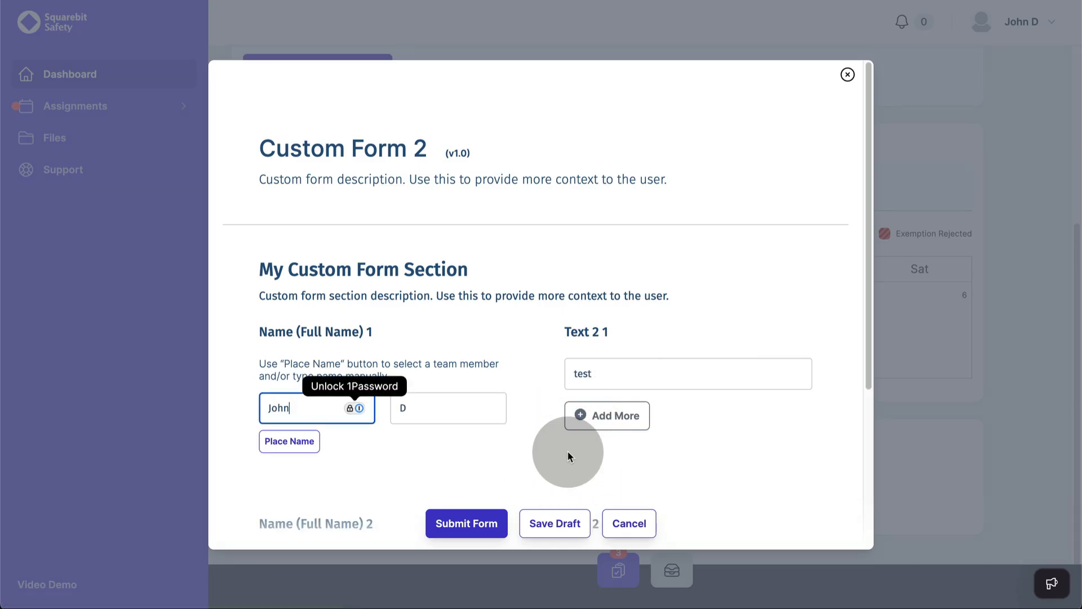
scroll(508, 434, "down", 4)
left_click(461, 523)
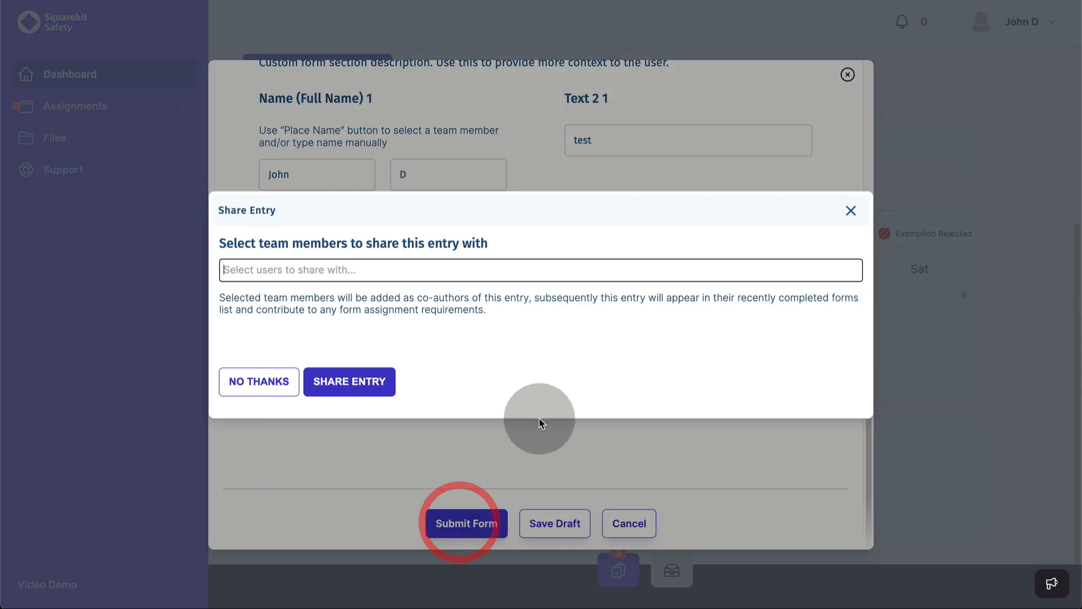
left_click(356, 267)
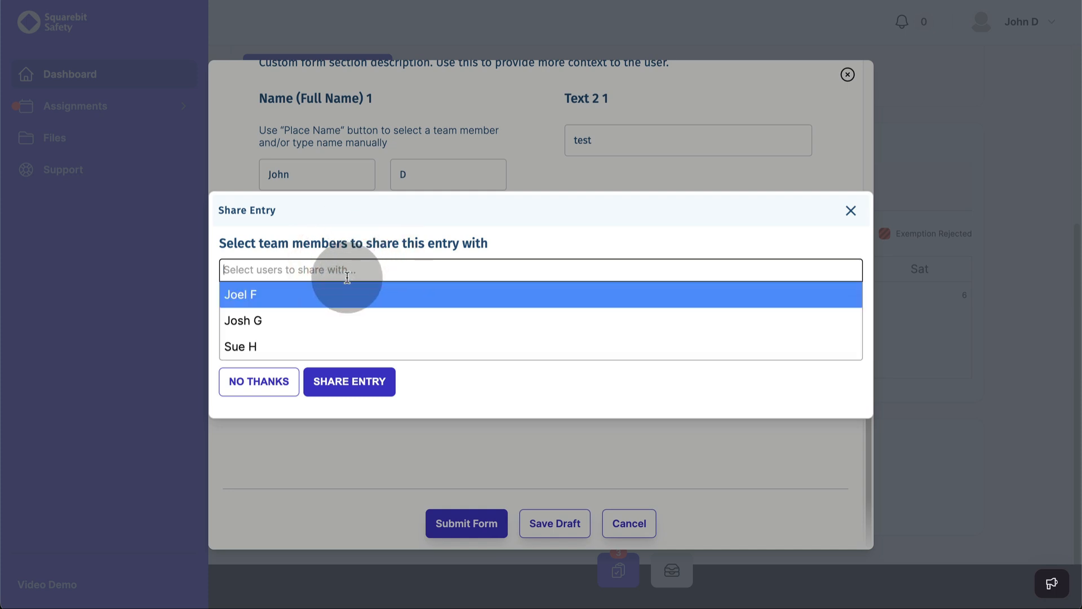
left_click(304, 347)
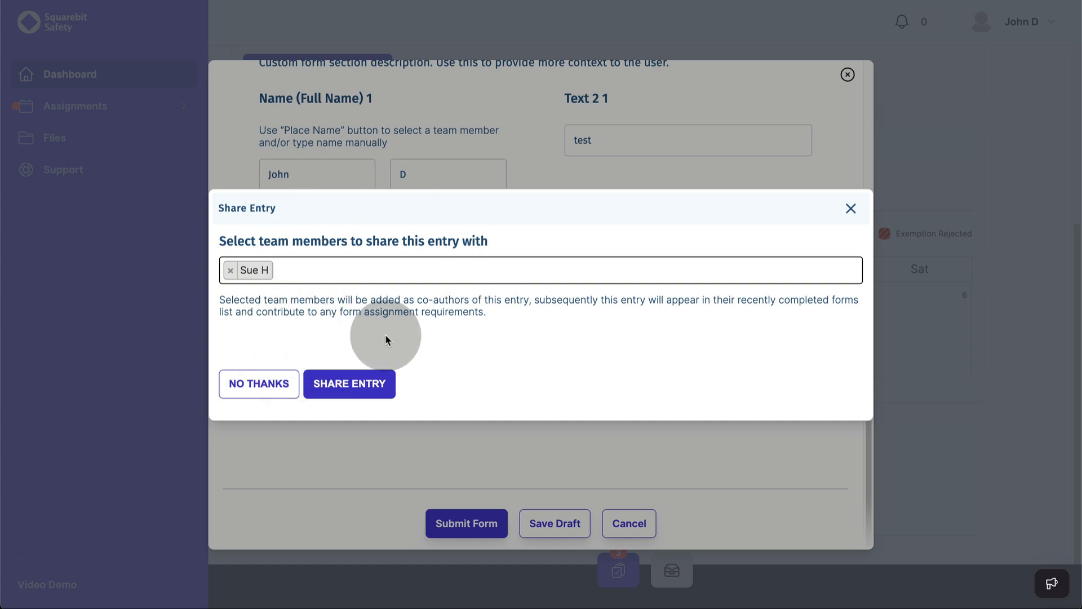
left_click(352, 391)
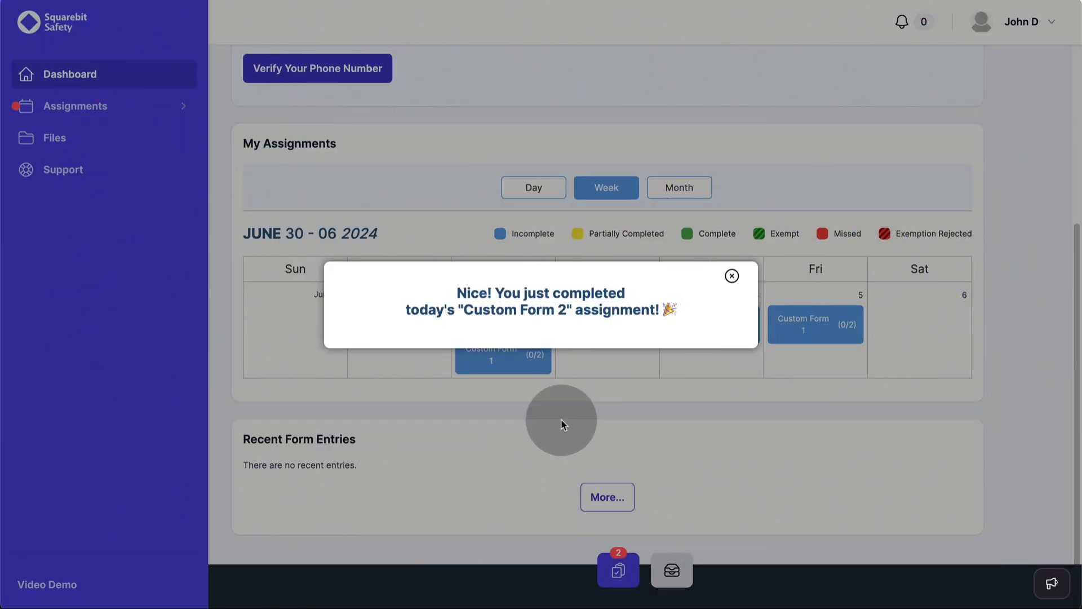
left_click(731, 276)
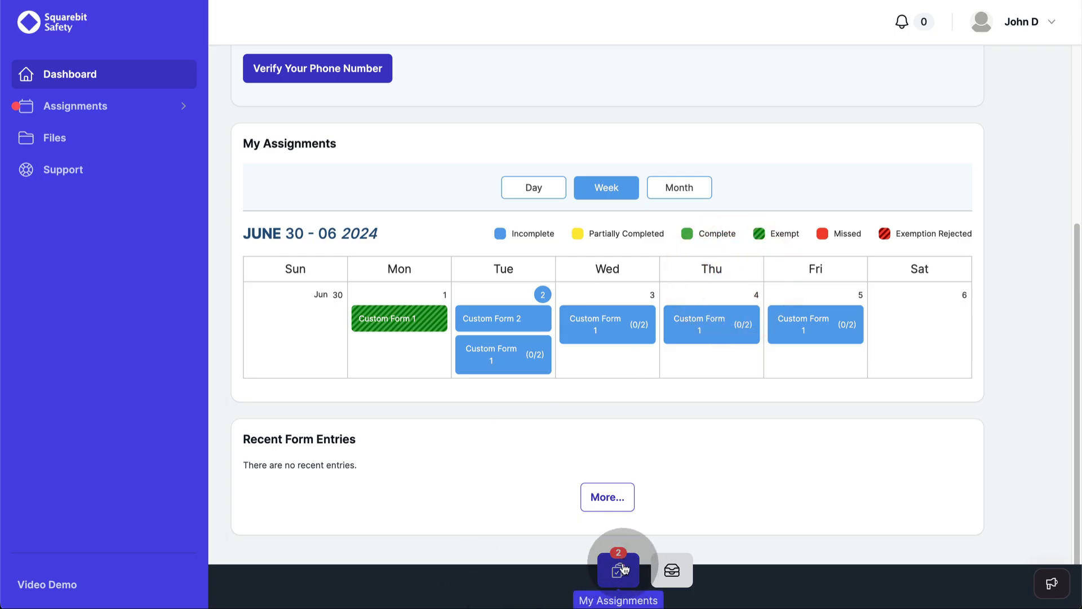
Step: Submit a Custom Form 1 entry from My Assignments without sharing it
left_click(620, 569)
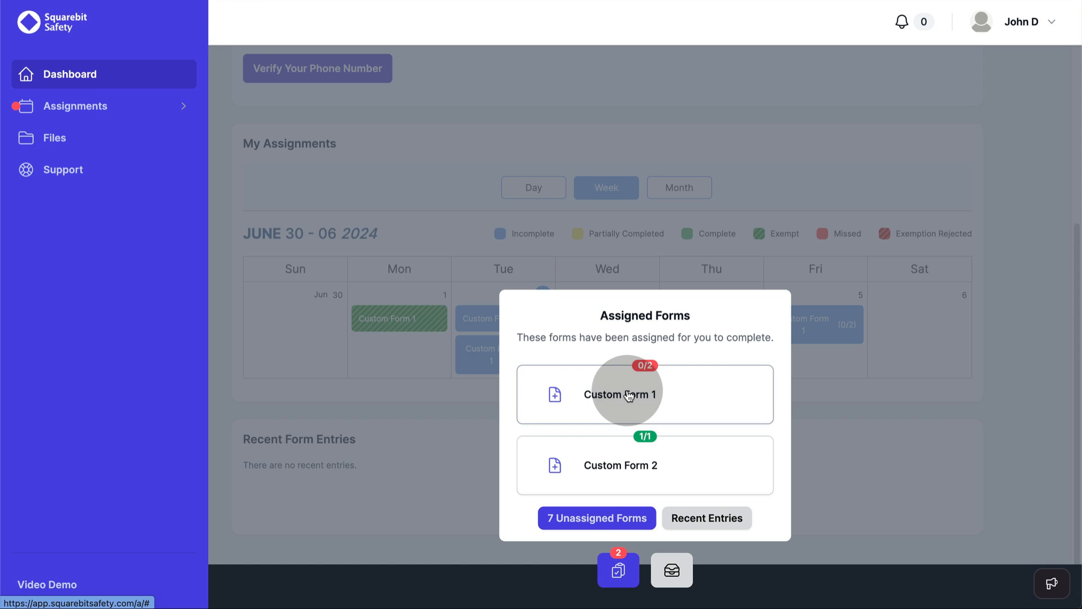
left_click(628, 394)
left_click(353, 377)
left_click(466, 523)
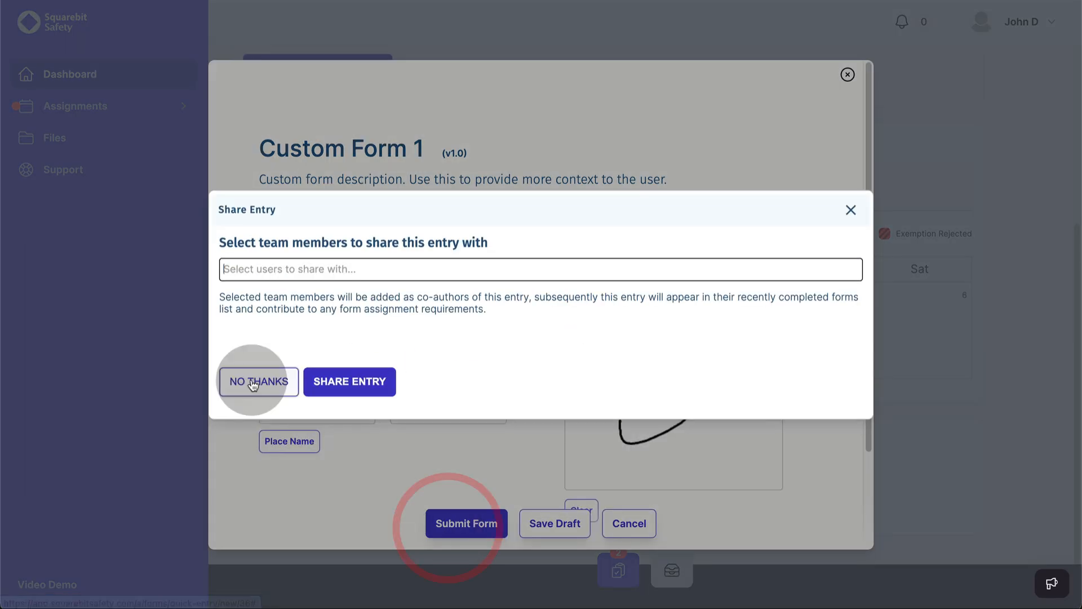
left_click(253, 383)
Step: Submit a second, signed Custom Form 1 entry unshared and dismiss the completion message
left_click(618, 576)
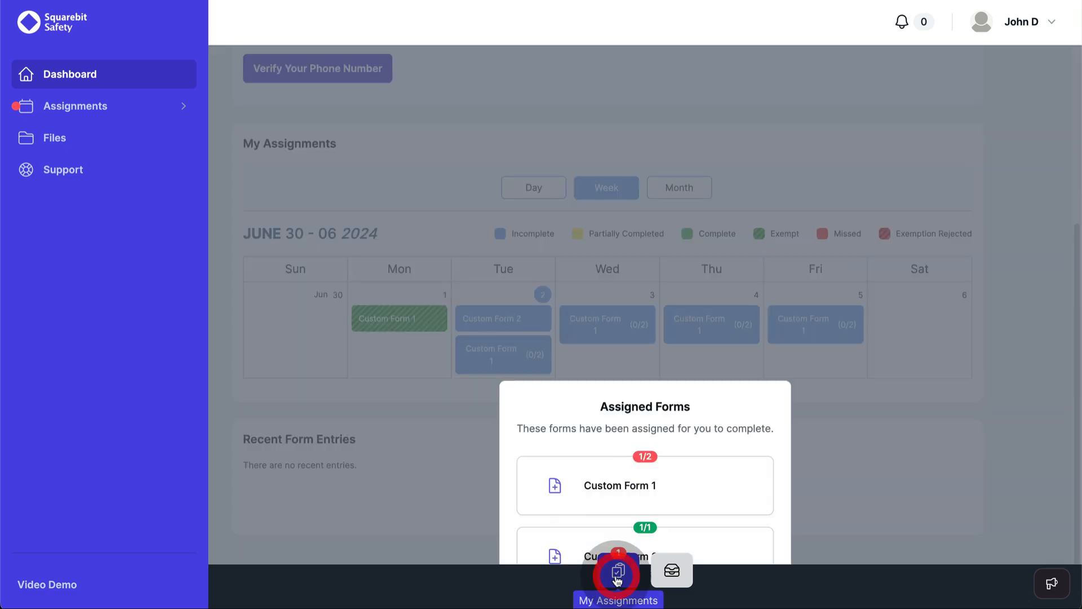
left_click(597, 486)
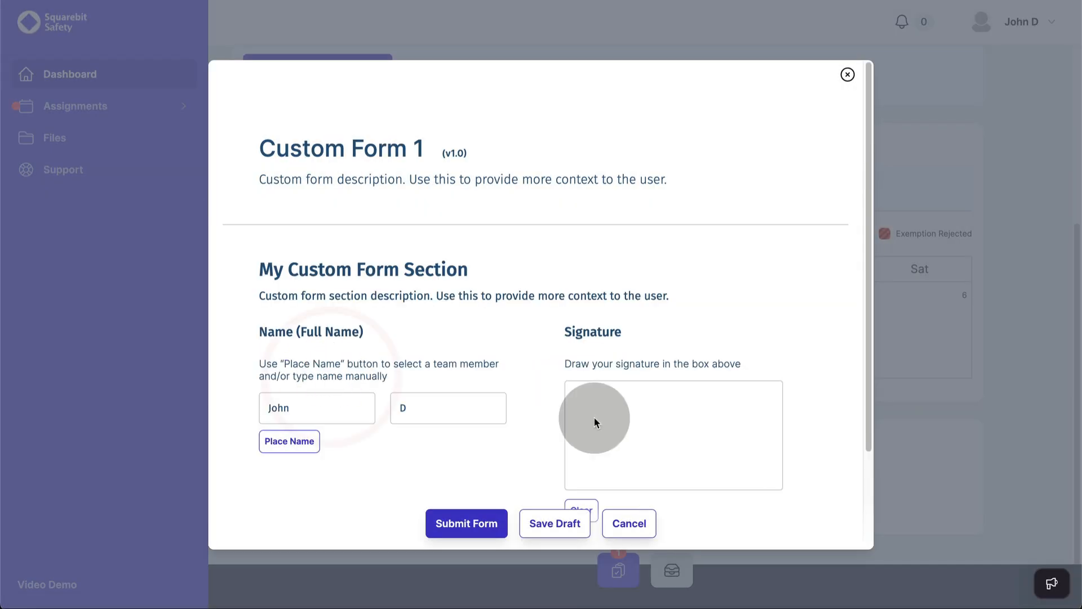
left_click_drag(594, 418, 748, 416)
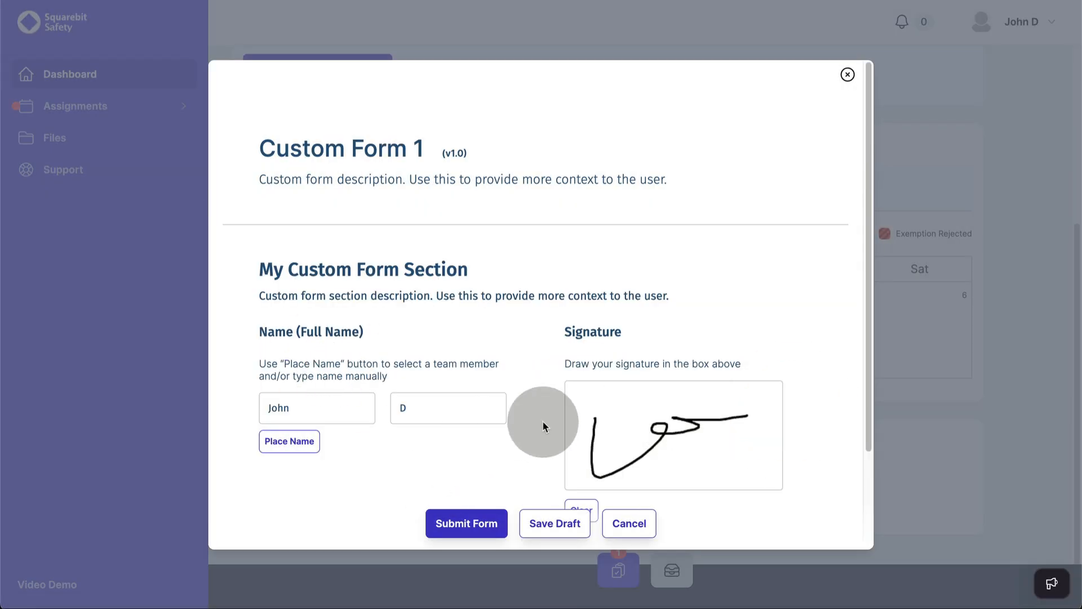
left_click(441, 515)
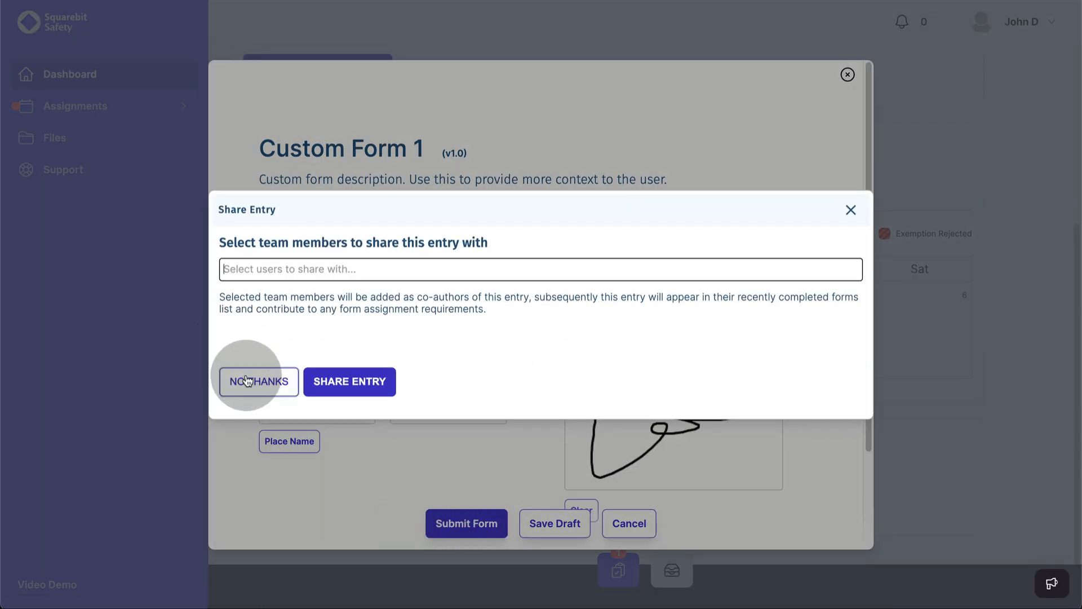
left_click(253, 382)
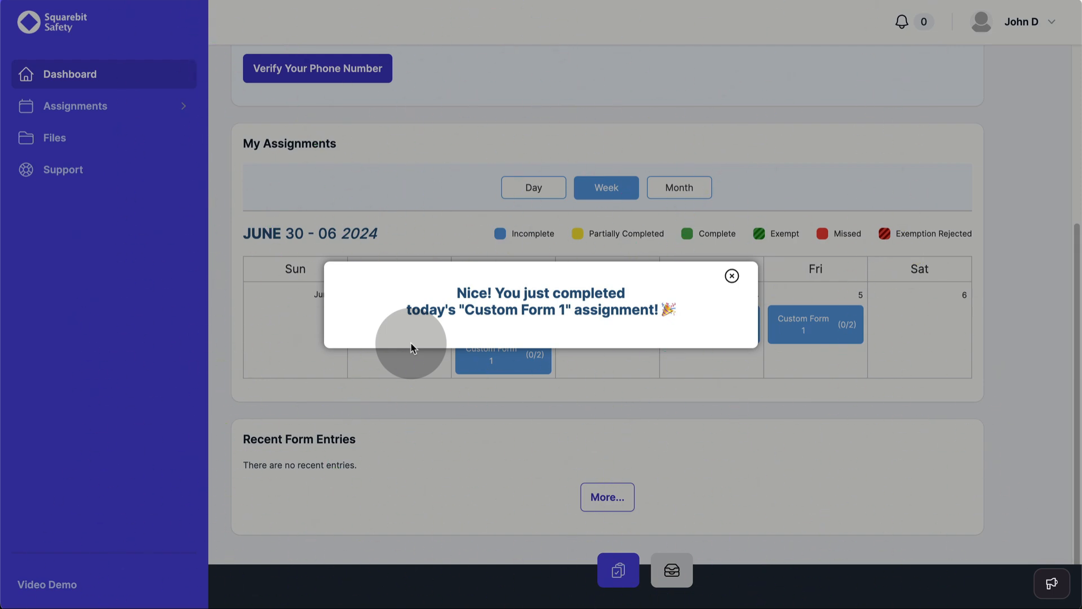
left_click(415, 345)
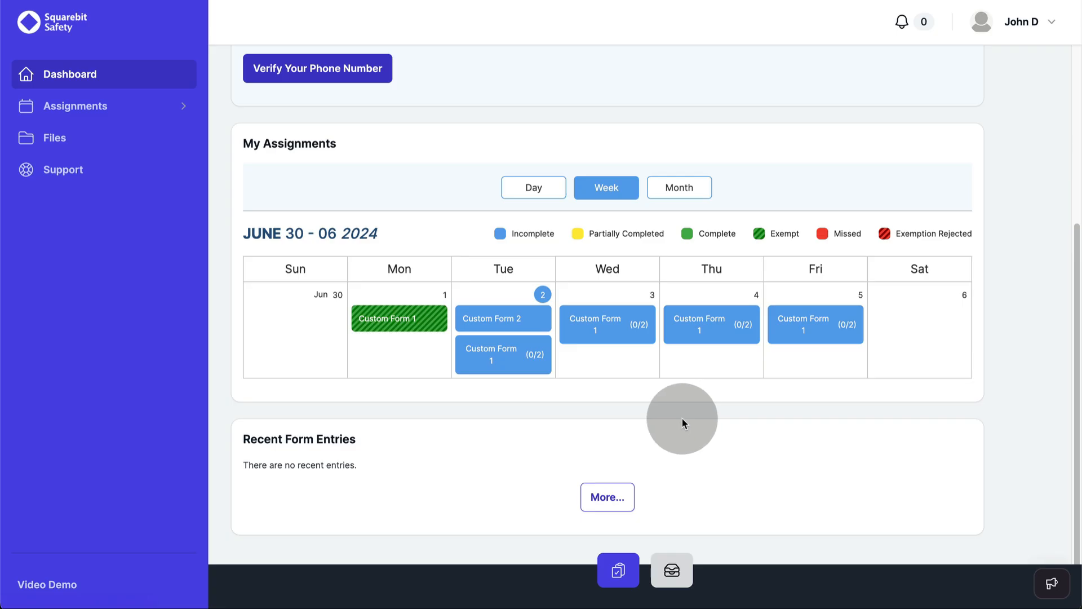
Step: Show the seven unassigned forms under My Assignments and scroll through the grid
left_click(603, 578)
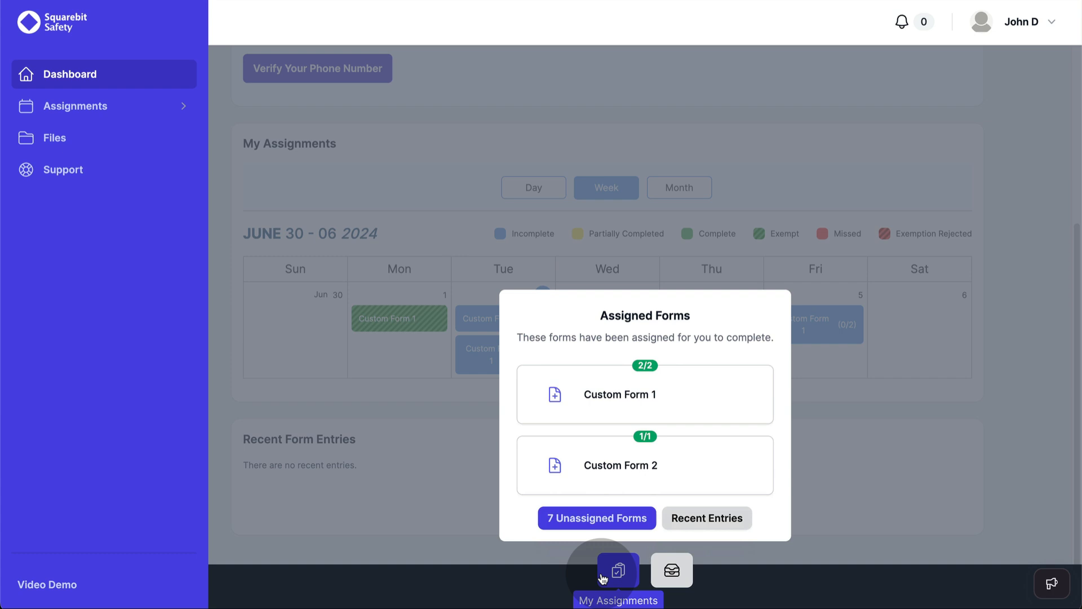
left_click(600, 518)
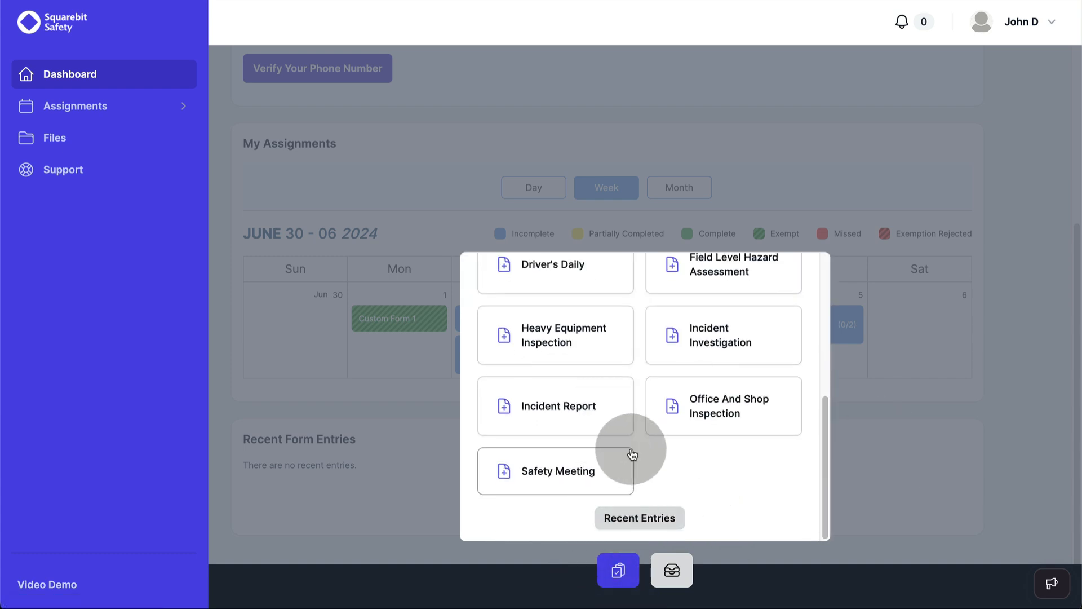
scroll(645, 414, "up", 2)
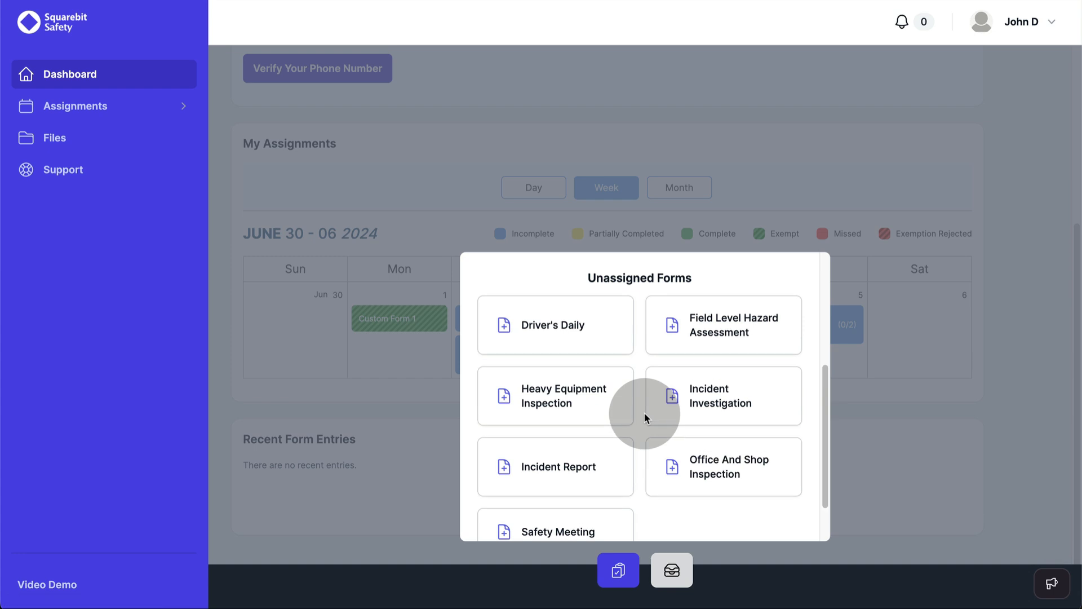
scroll(644, 412, "up", 3)
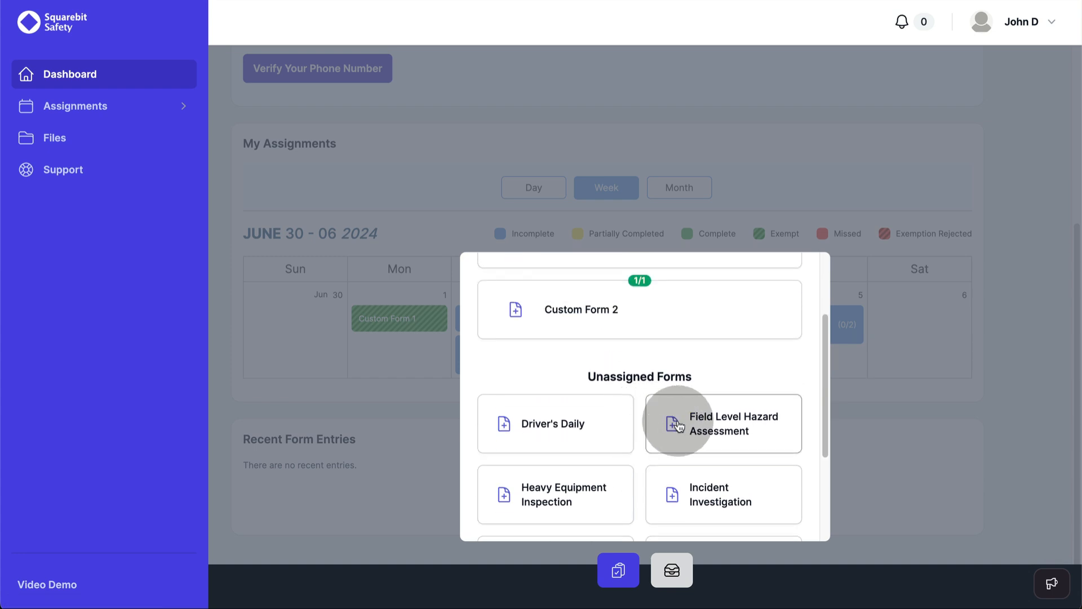
scroll(693, 427, "down", 5)
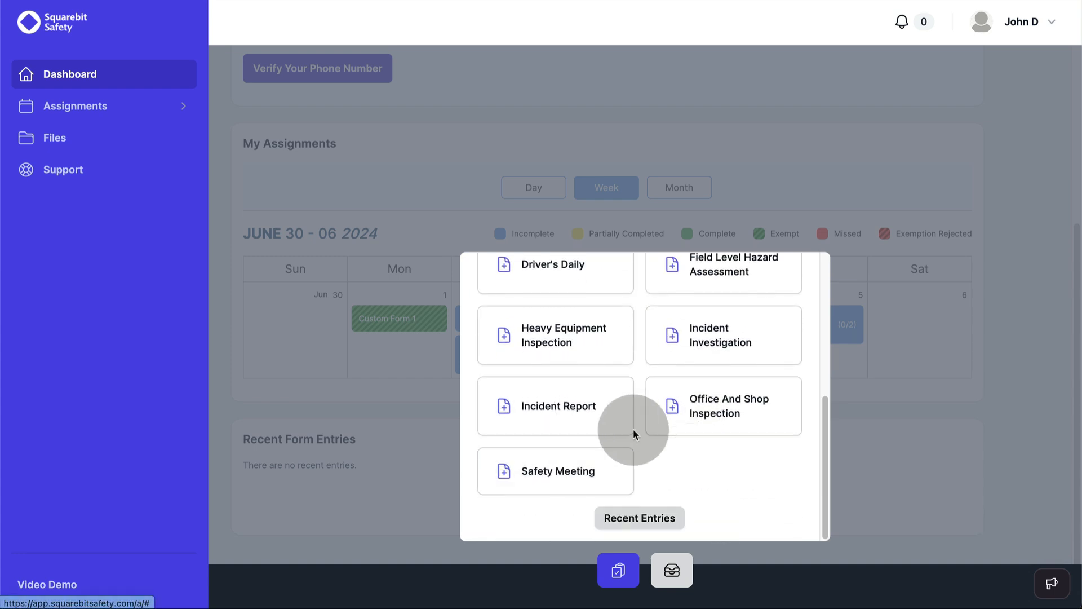
scroll(644, 435, "up", 3)
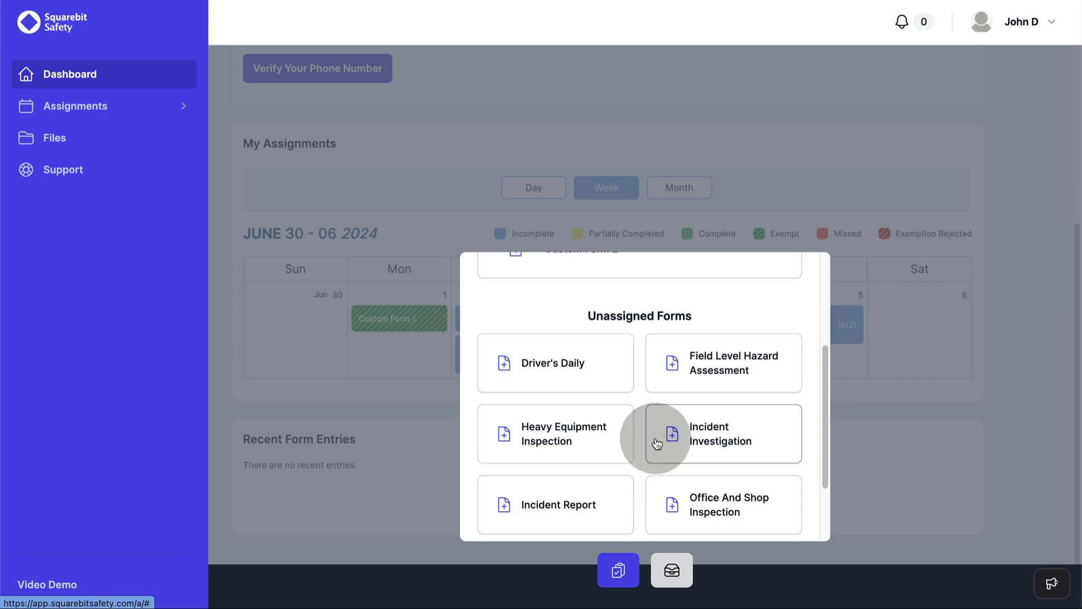
scroll(656, 444, "down", 3)
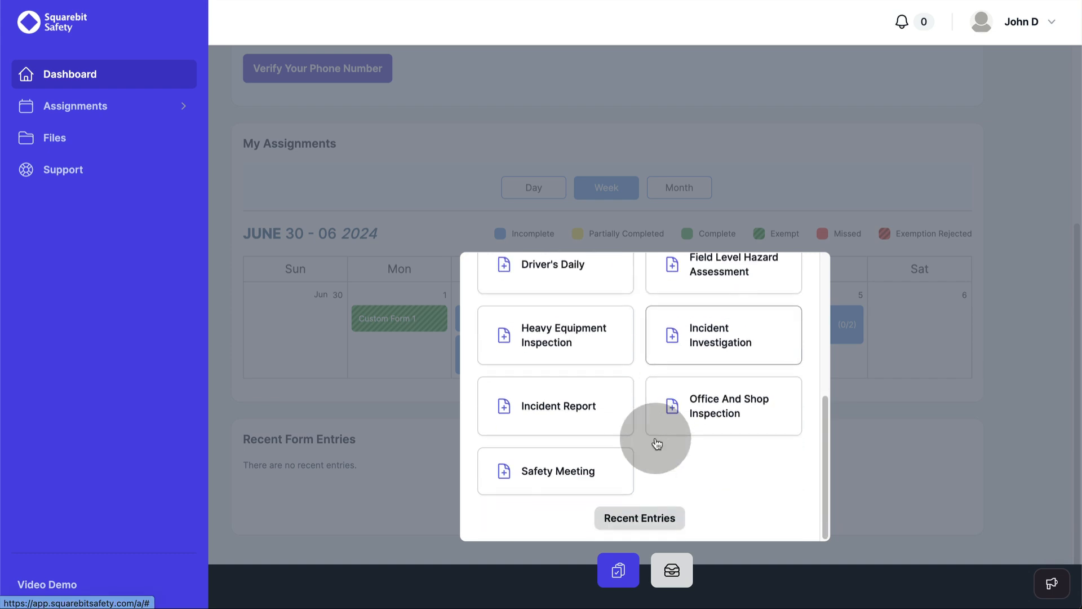
Step: Close the forms list, scroll through Recent Form Entries, and expand Audit in the sidebar
left_click(547, 418)
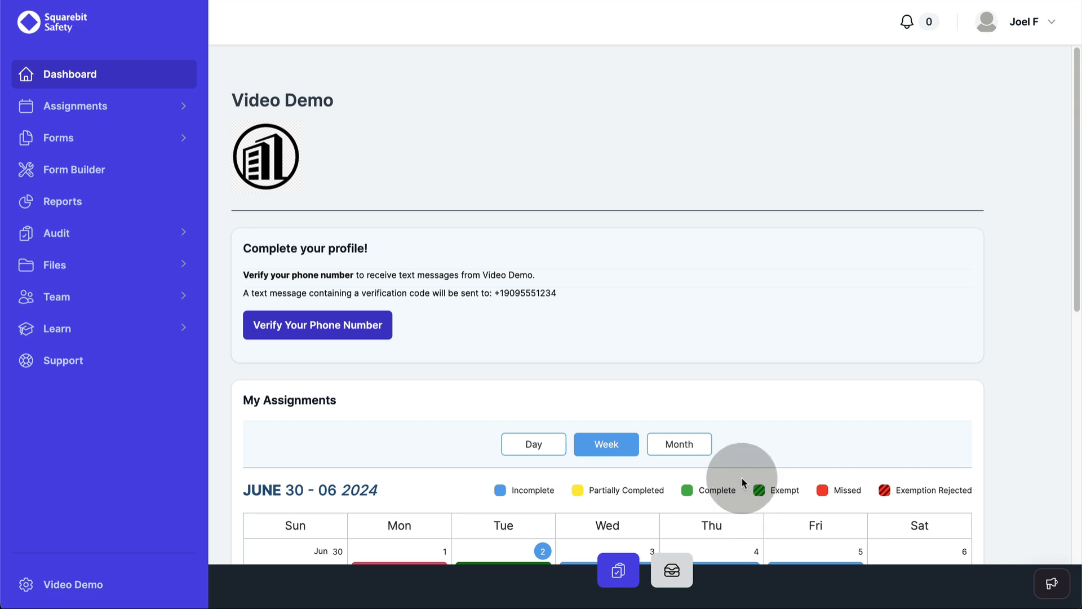
scroll(727, 395, "down", 2)
scroll(723, 343, "down", 7)
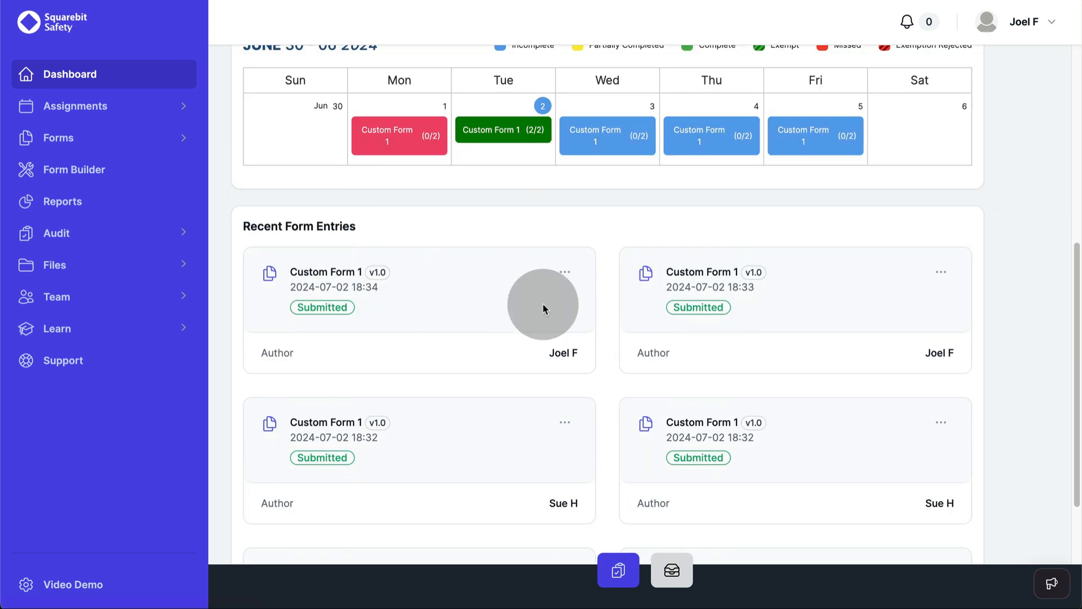
scroll(507, 437, "down", 2)
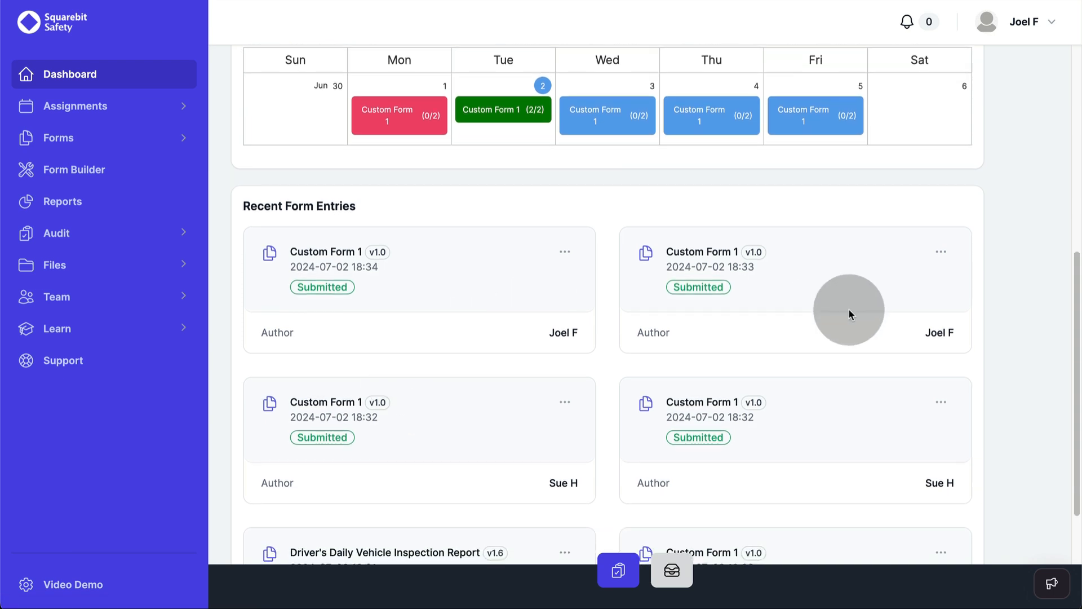
scroll(849, 337, "down", 4)
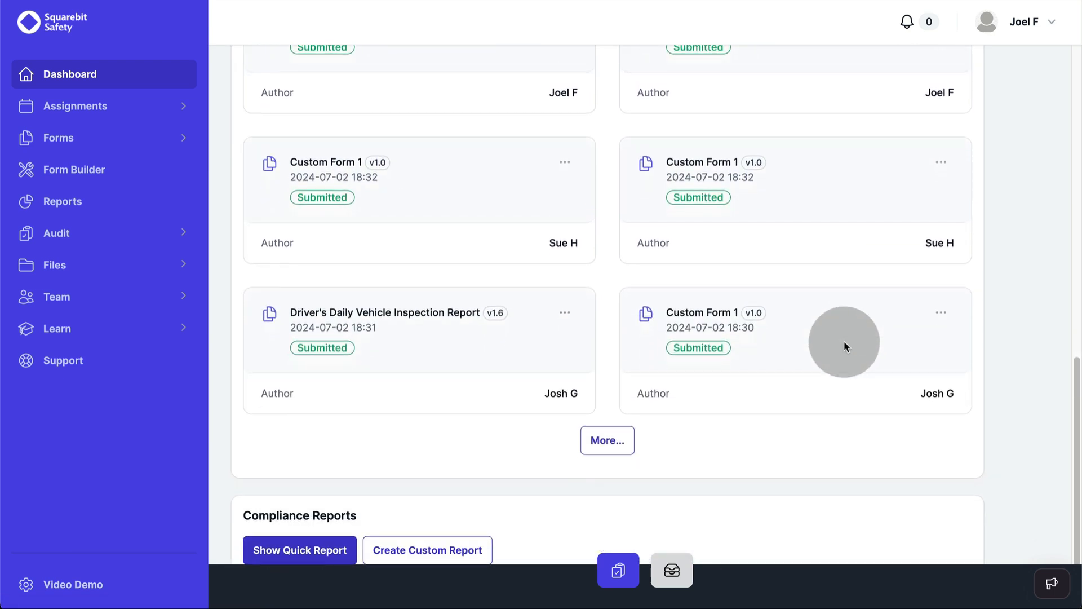
scroll(843, 341, "up", 3)
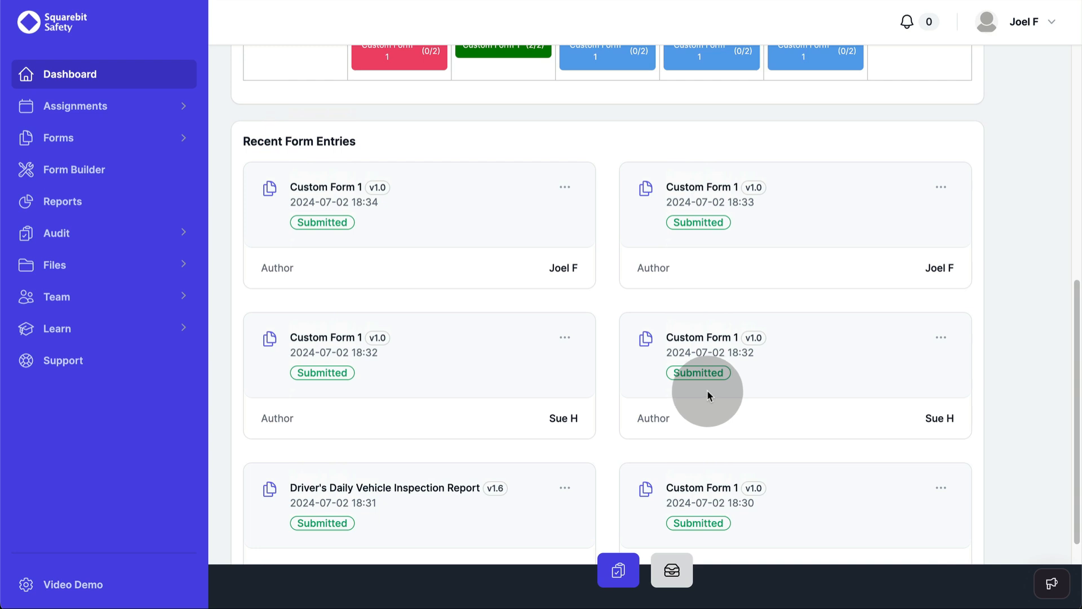
left_click(62, 233)
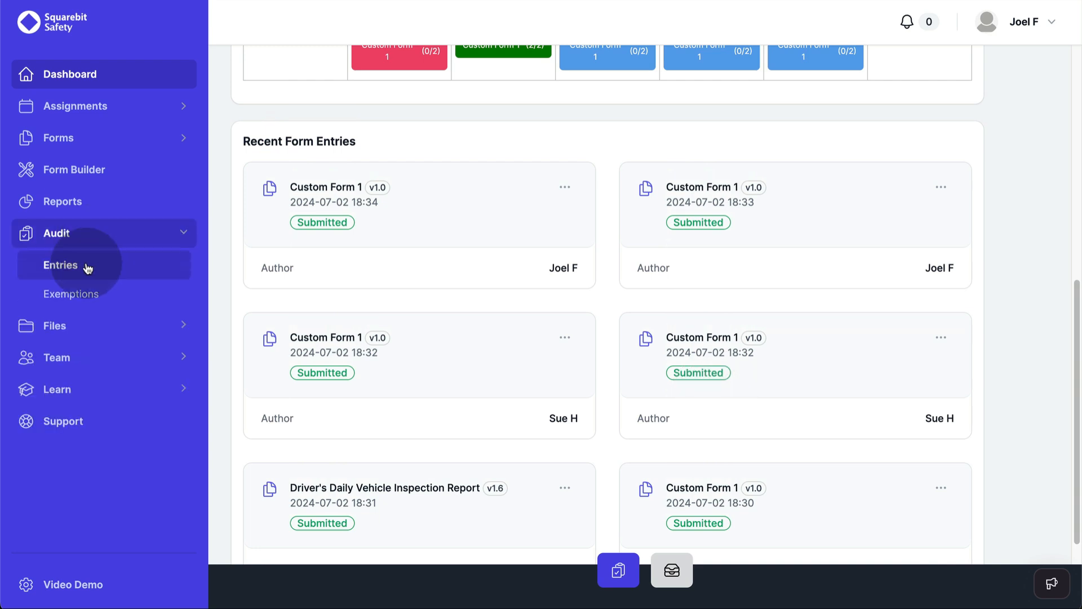
Step: Open Audit > Entries and preview the Custom Form 2 entry as a PDF
left_click(86, 266)
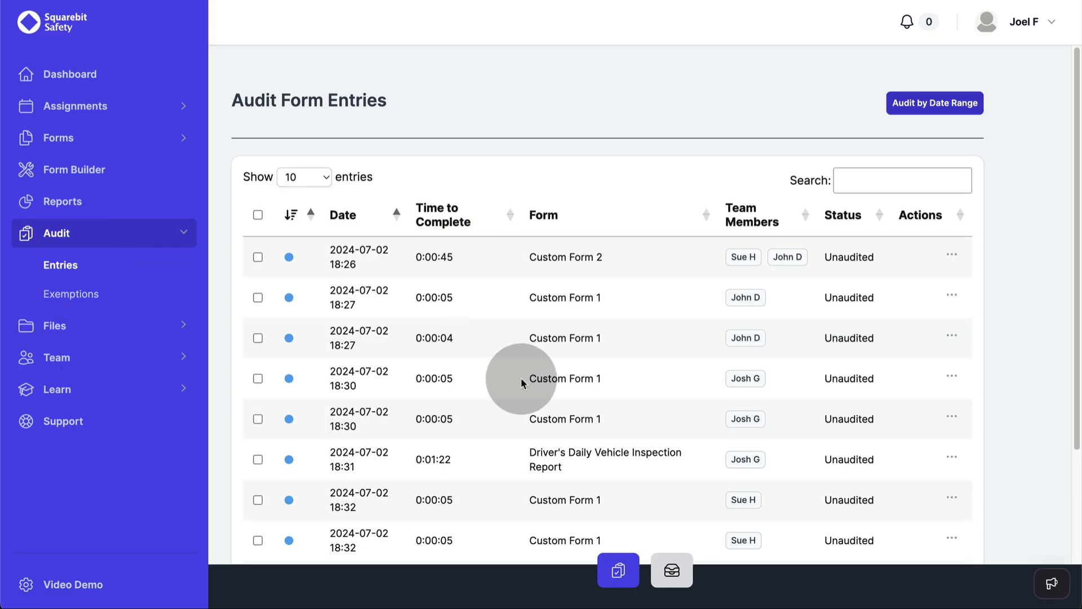
scroll(520, 378, "down", 3)
scroll(666, 401, "up", 3)
scroll(664, 400, "down", 1)
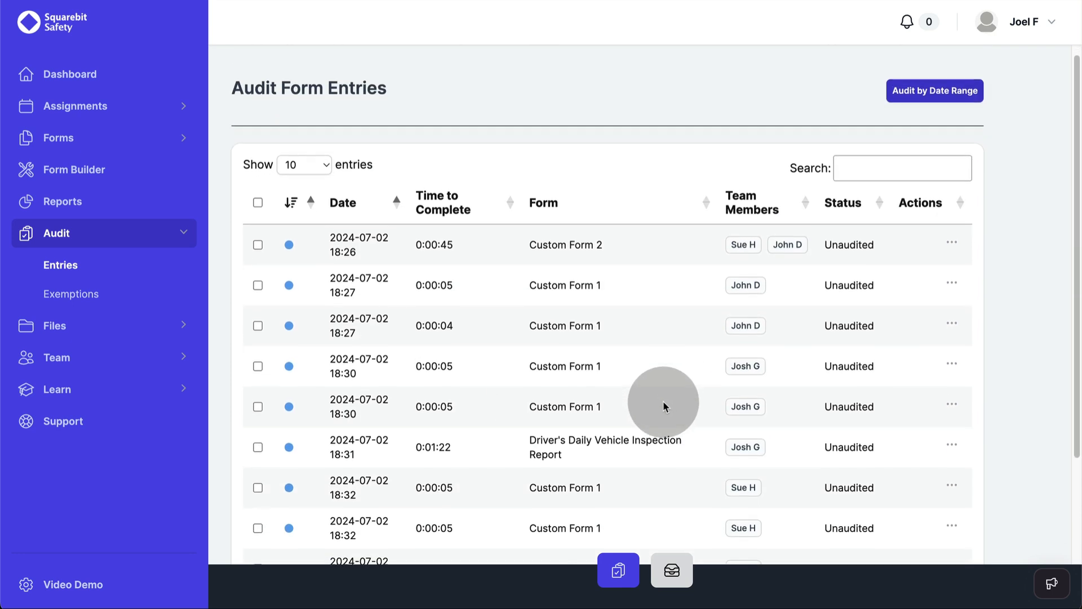
scroll(659, 400, "down", 2)
scroll(634, 389, "down", 1)
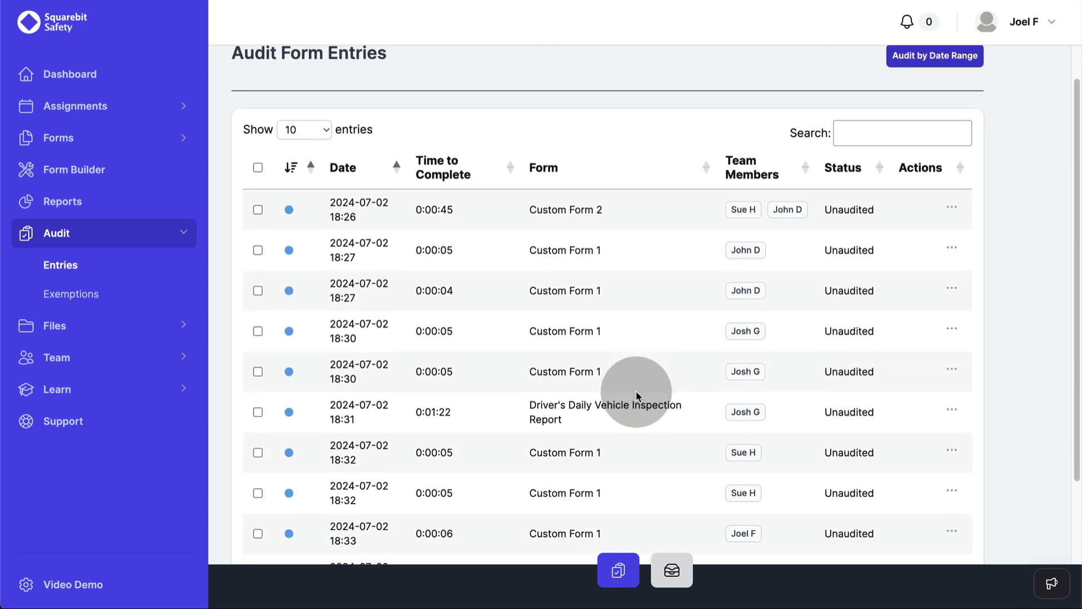
left_click(951, 206)
left_click(919, 235)
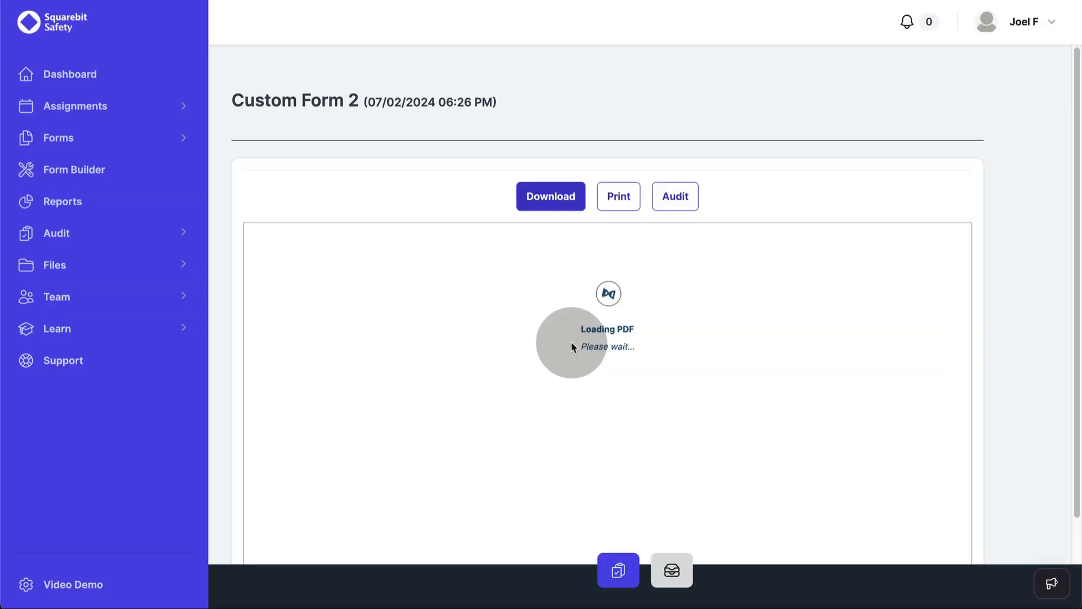
scroll(592, 340, "down", 5)
scroll(615, 339, "up", 5)
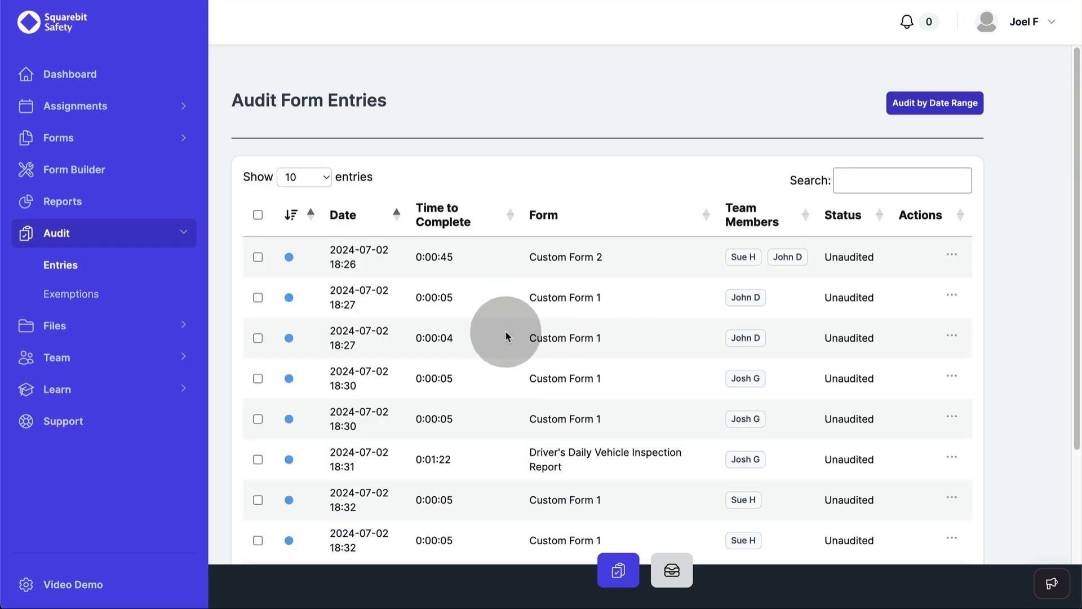
scroll(506, 334, "down", 1)
Step: Select every entry with the header checkbox and look at the Bulk Actions list without choosing one
left_click(257, 175)
scroll(493, 397, "down", 3)
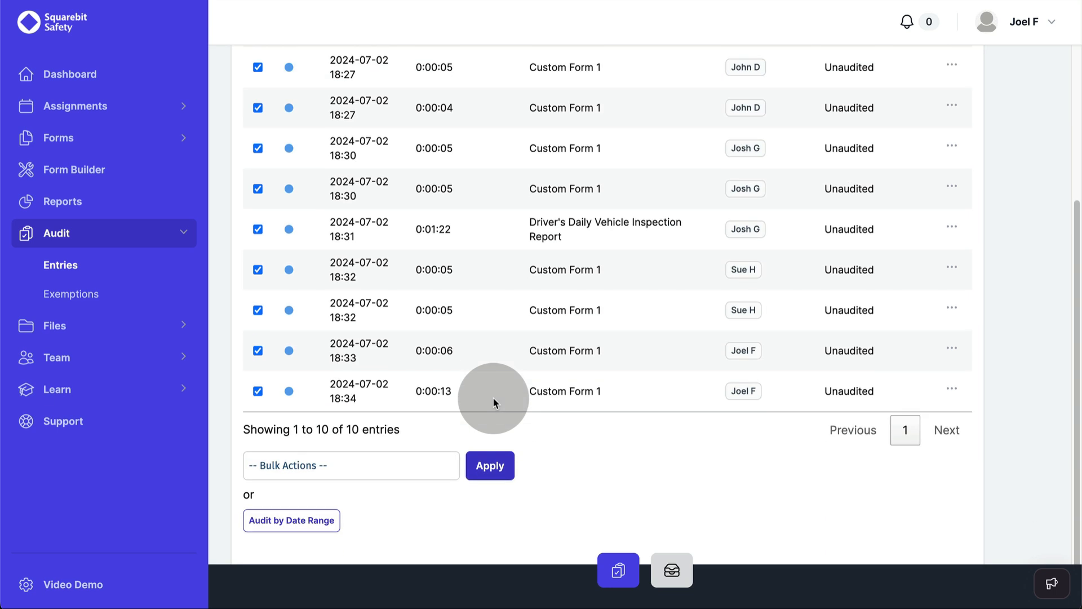
left_click(286, 468)
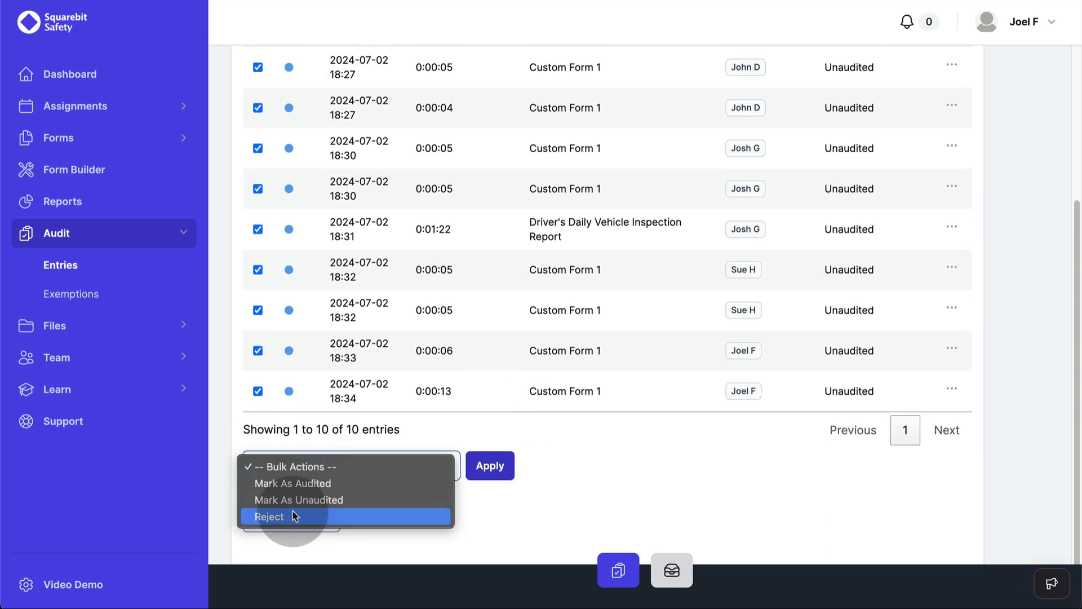
left_click(590, 502)
scroll(387, 261, "up", 5)
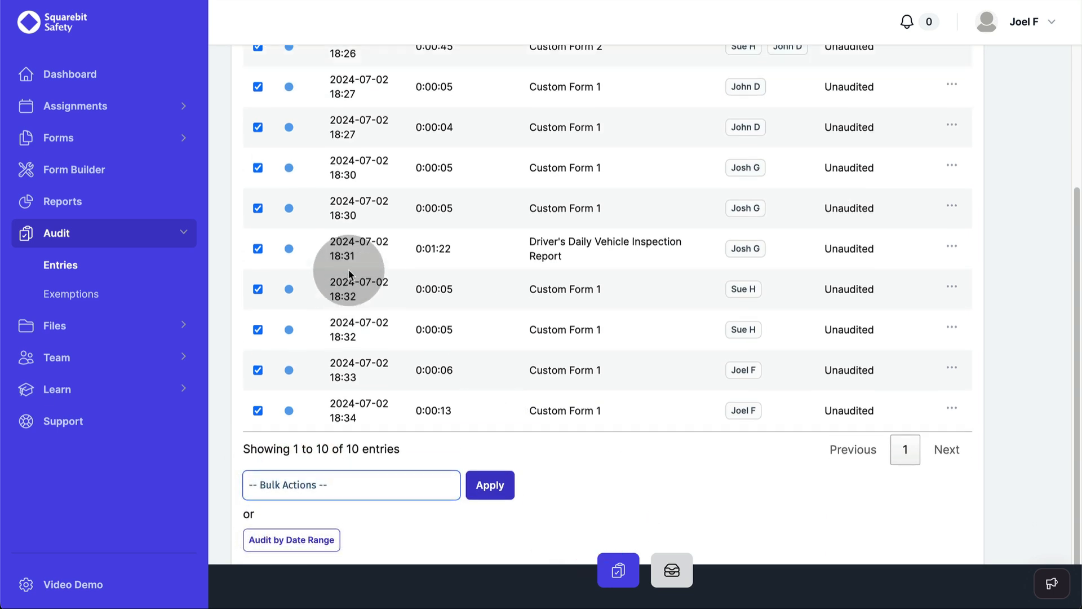
Step: Select all entries except the two 18:27 Custom Form 1 rows and bulk-mark them as audited
left_click(257, 191)
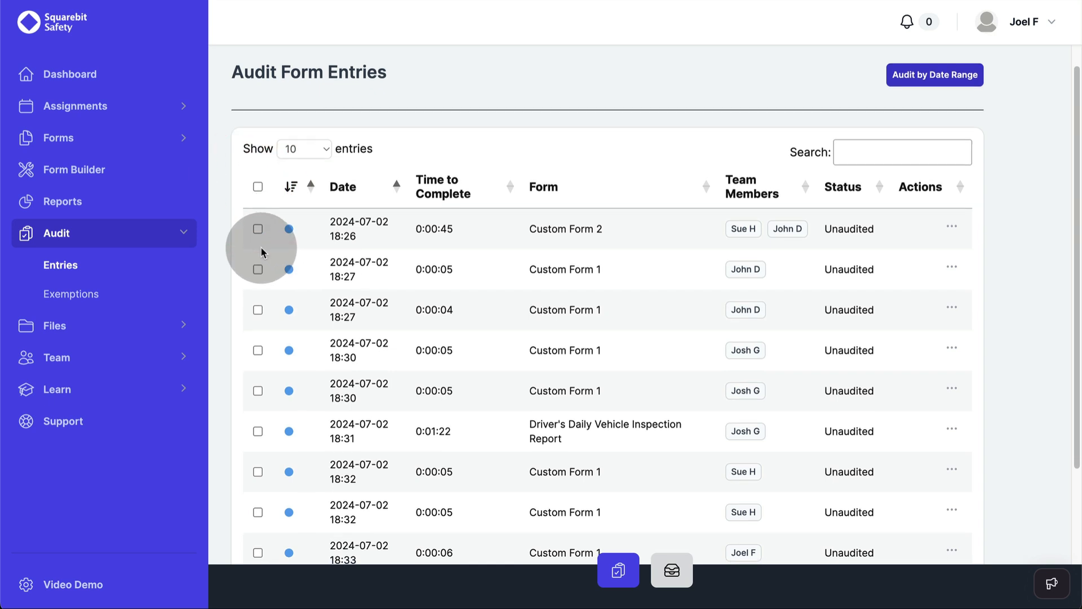
scroll(259, 214, "down", 1)
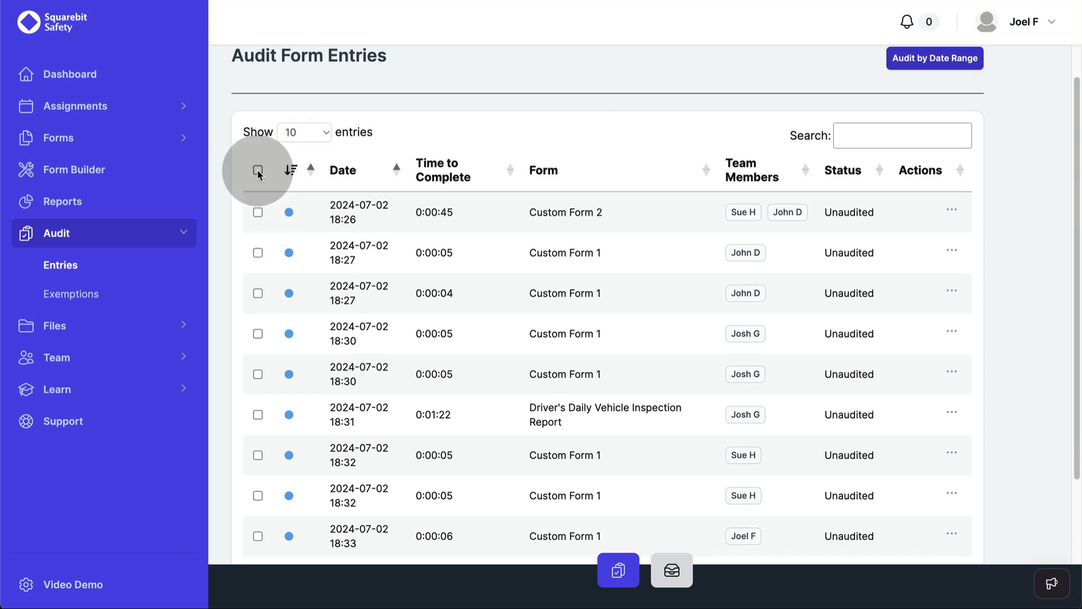
left_click(258, 171)
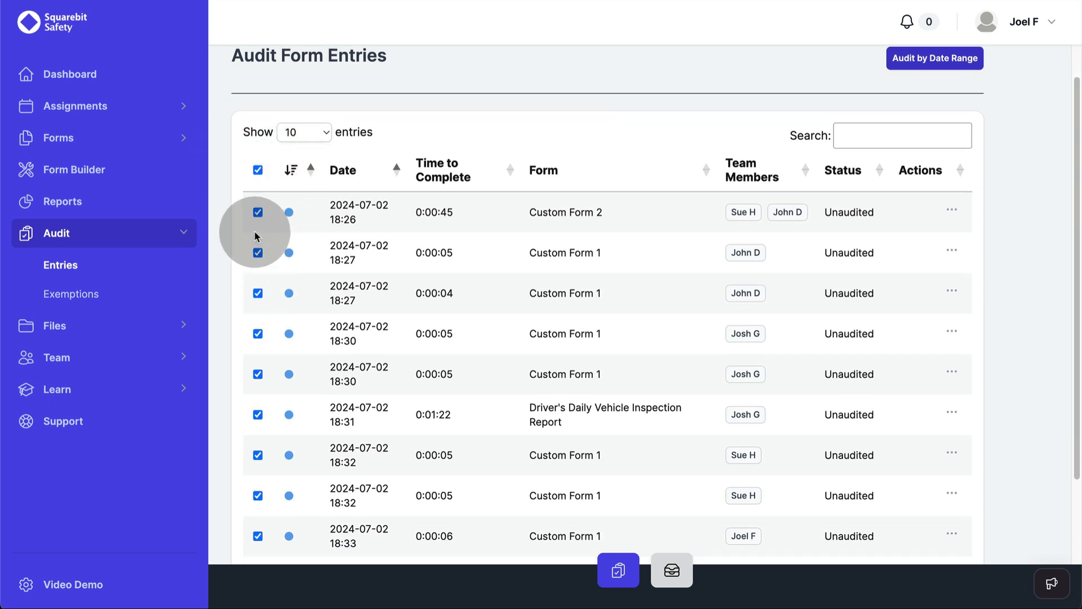
left_click(257, 253)
left_click(257, 293)
scroll(606, 356, "down", 1)
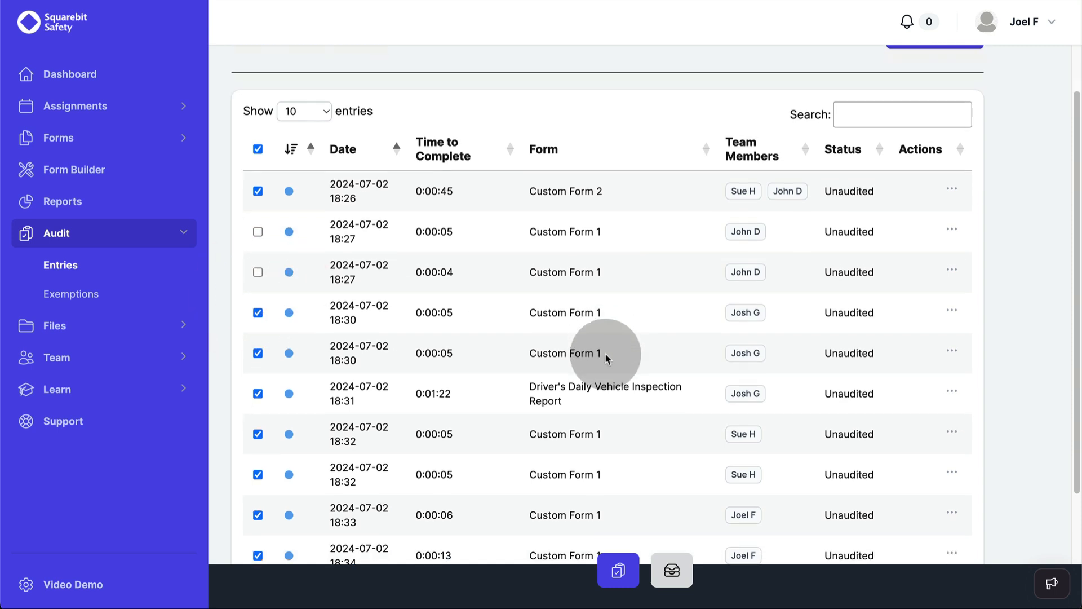
scroll(607, 357, "down", 3)
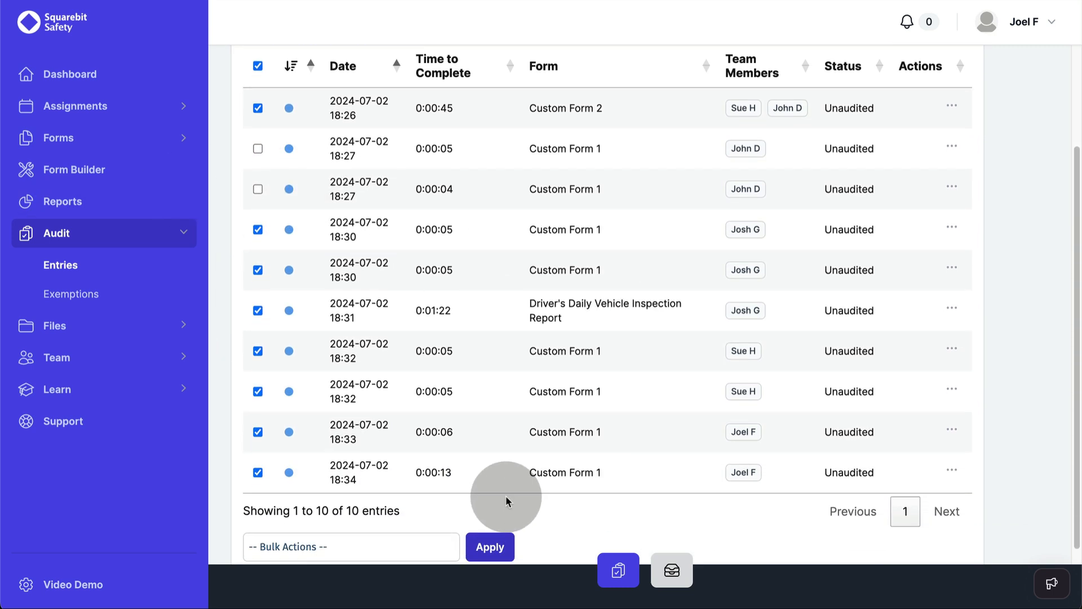
scroll(506, 496, "down", 6)
left_click(300, 388)
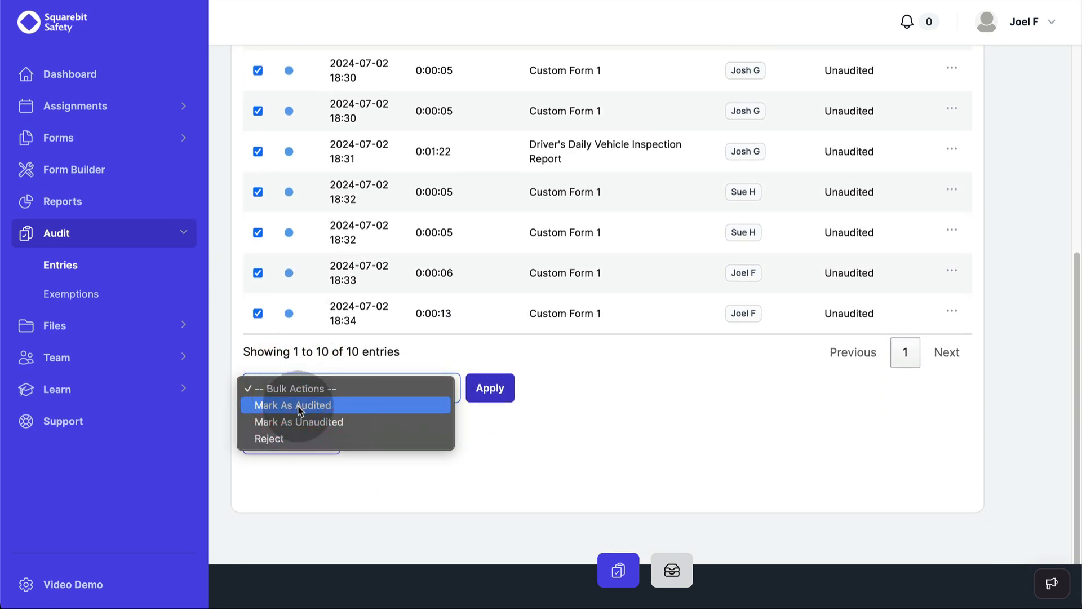
left_click(301, 405)
left_click(495, 393)
left_click(313, 339)
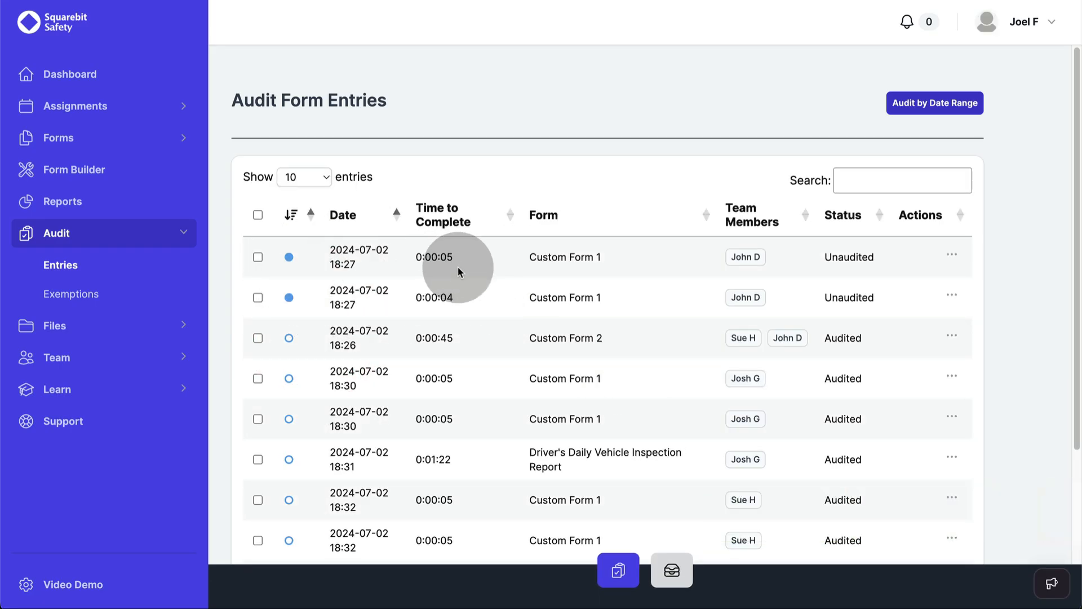
Step: Bulk-reject the two unaudited Custom Form 1 entries with the reason 'For demo reasons'
left_click(258, 257)
left_click(257, 298)
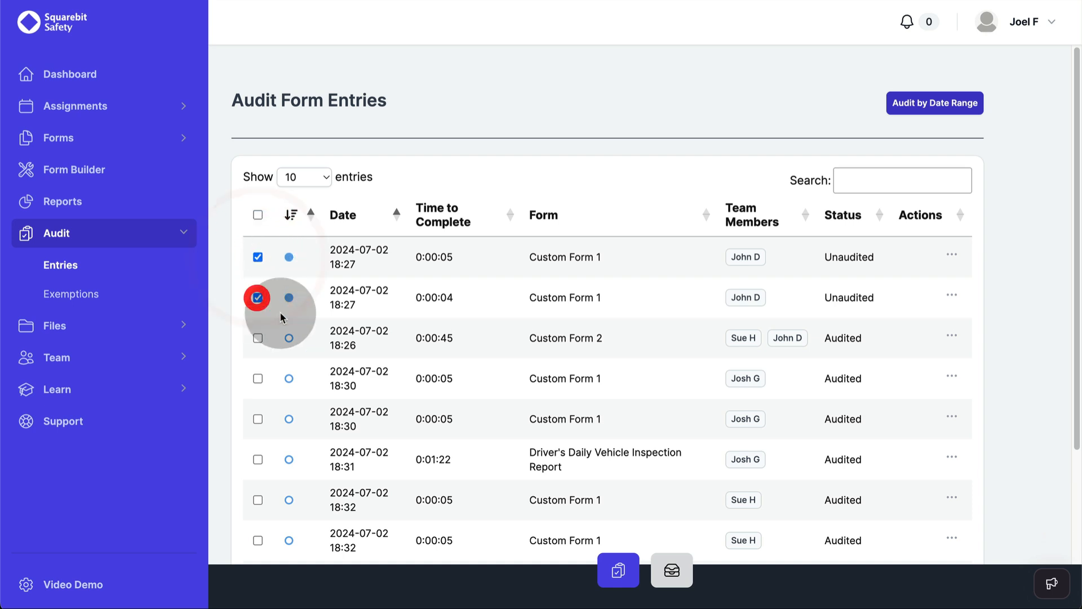
scroll(293, 333, "down", 5)
left_click(285, 388)
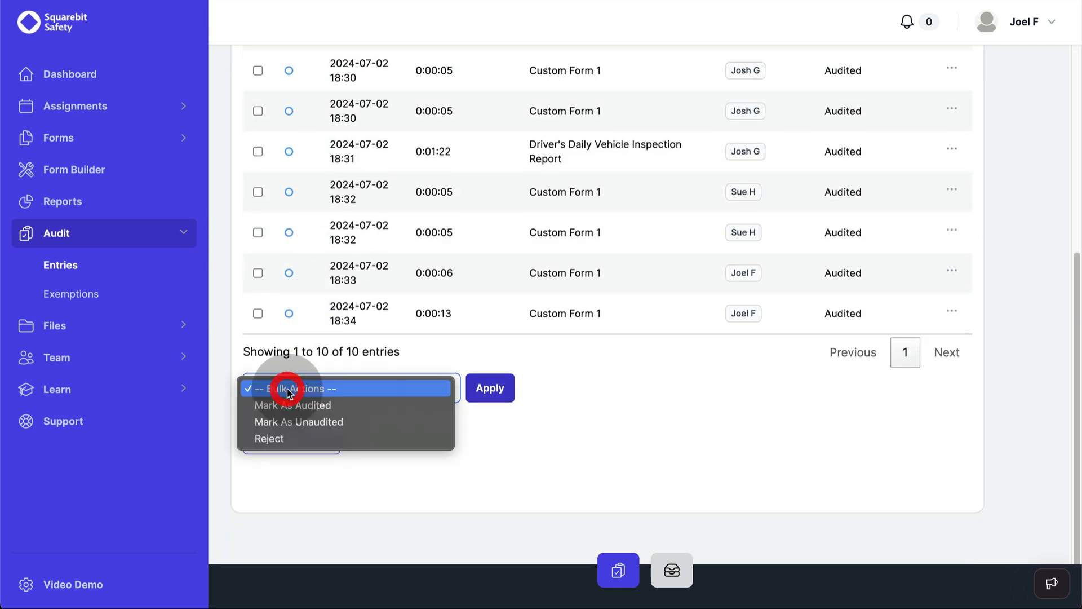
left_click(283, 438)
left_click(488, 388)
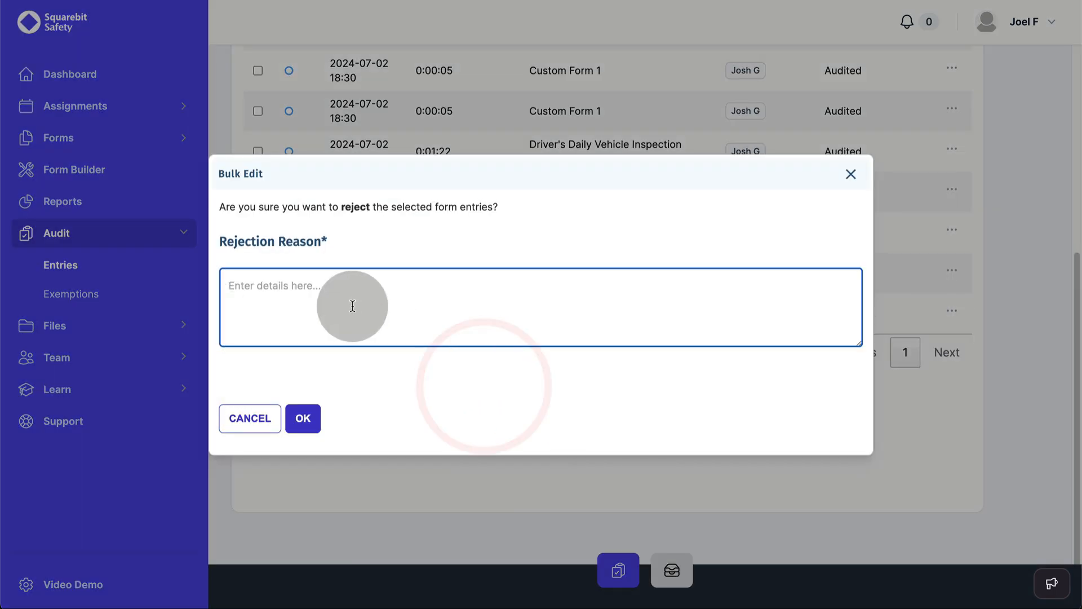
type("For demo reasons")
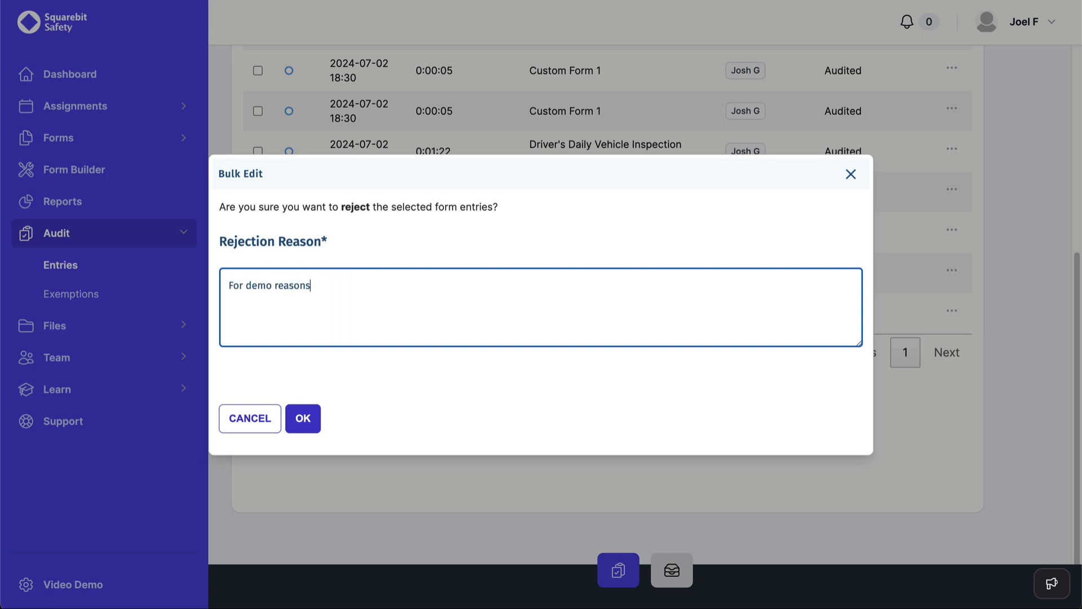
left_click(302, 418)
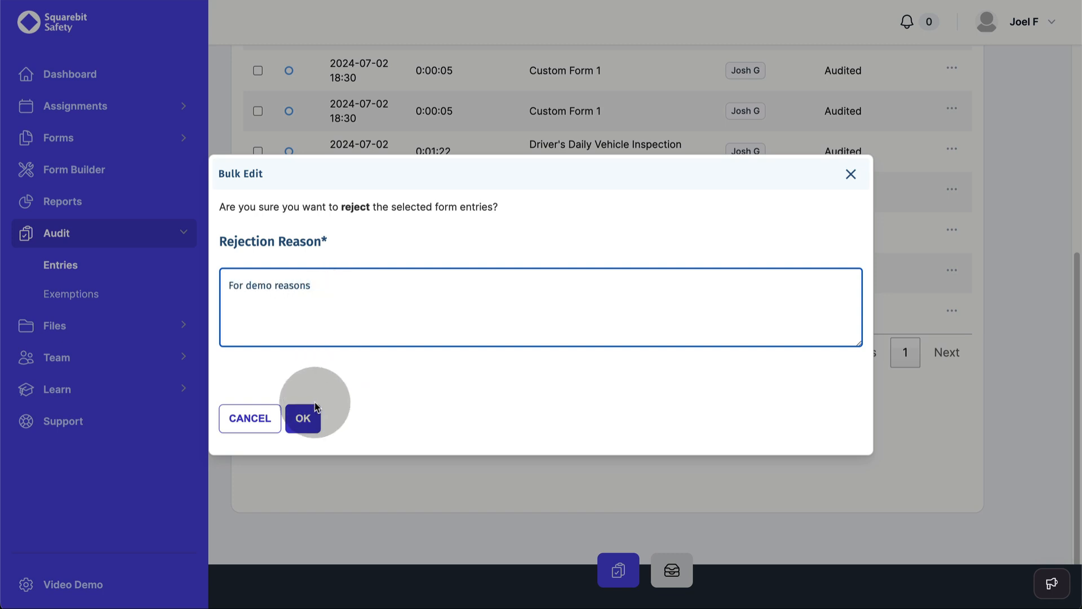
Step: Scroll through the audit entries to review the two Rejected rows
scroll(523, 309, "down", 5)
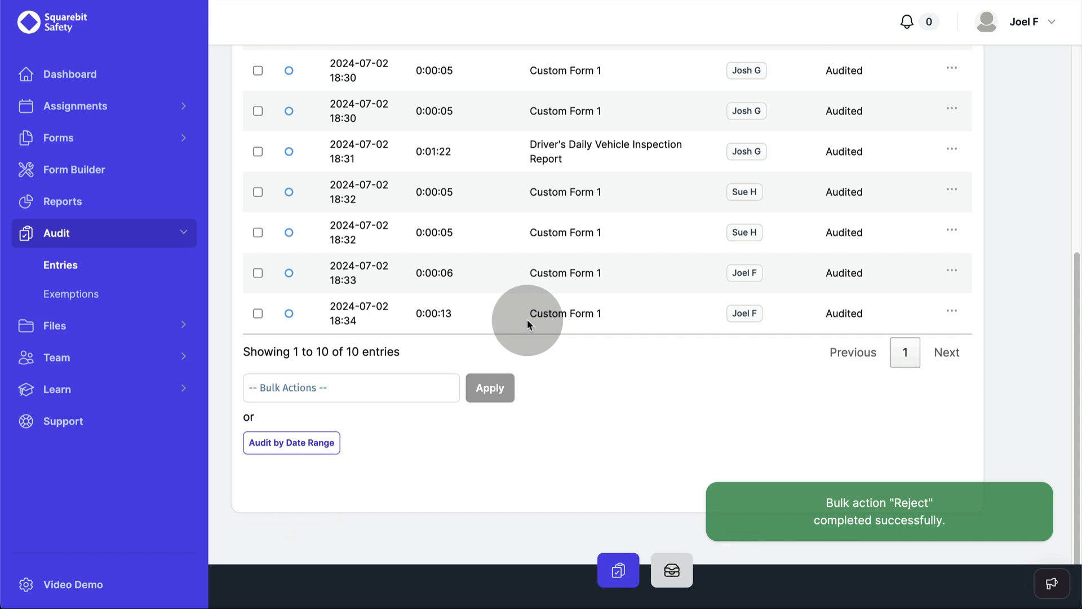
scroll(524, 314, "up", 5)
scroll(586, 336, "down", 5)
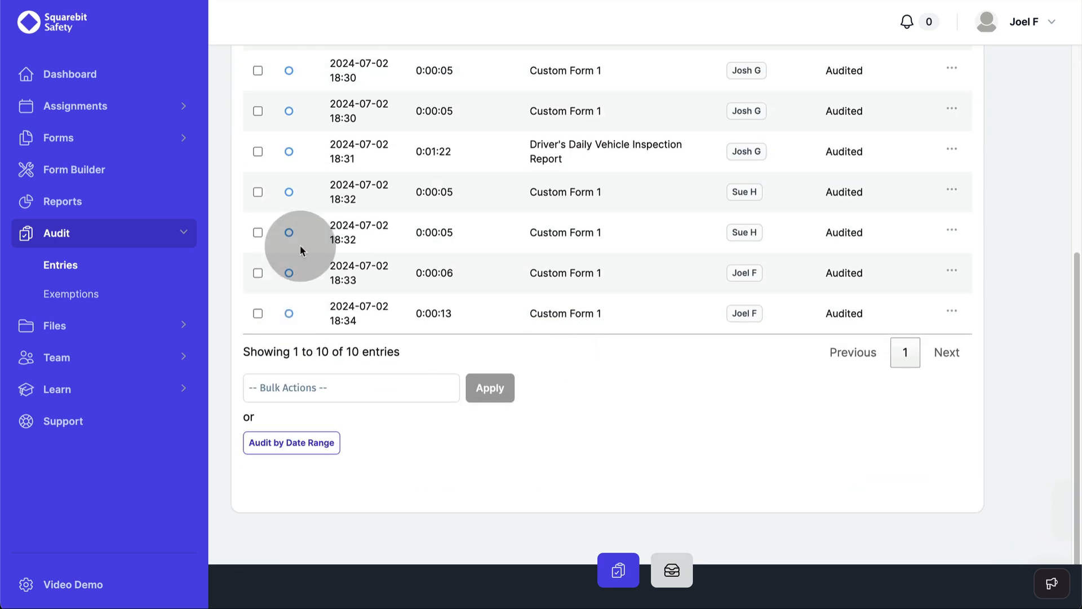
scroll(290, 234, "up", 5)
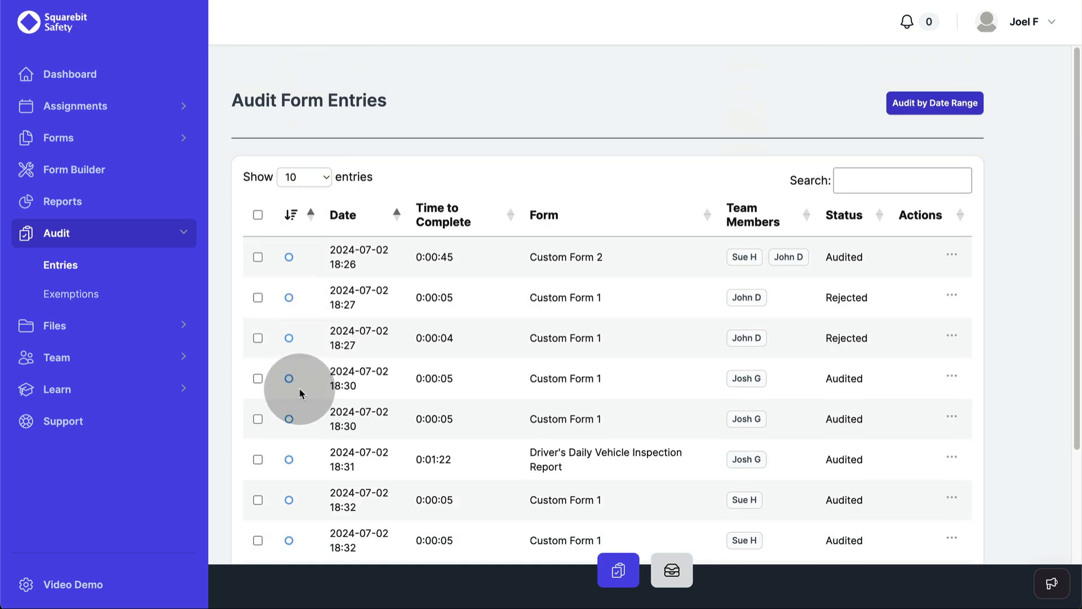
scroll(298, 388, "down", 5)
scroll(289, 379, "up", 5)
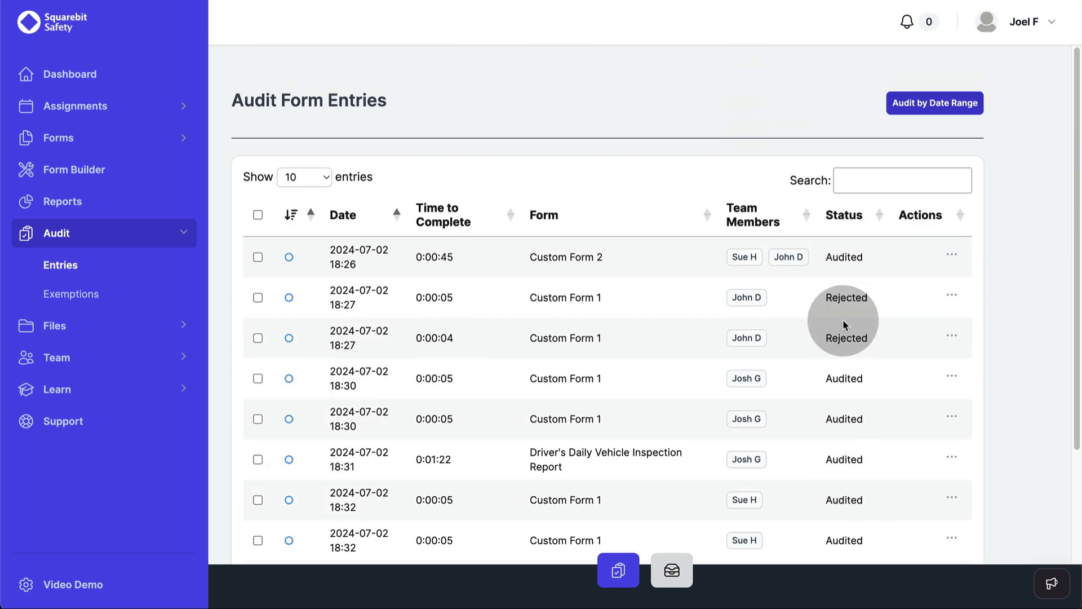
scroll(851, 315, "down", 1)
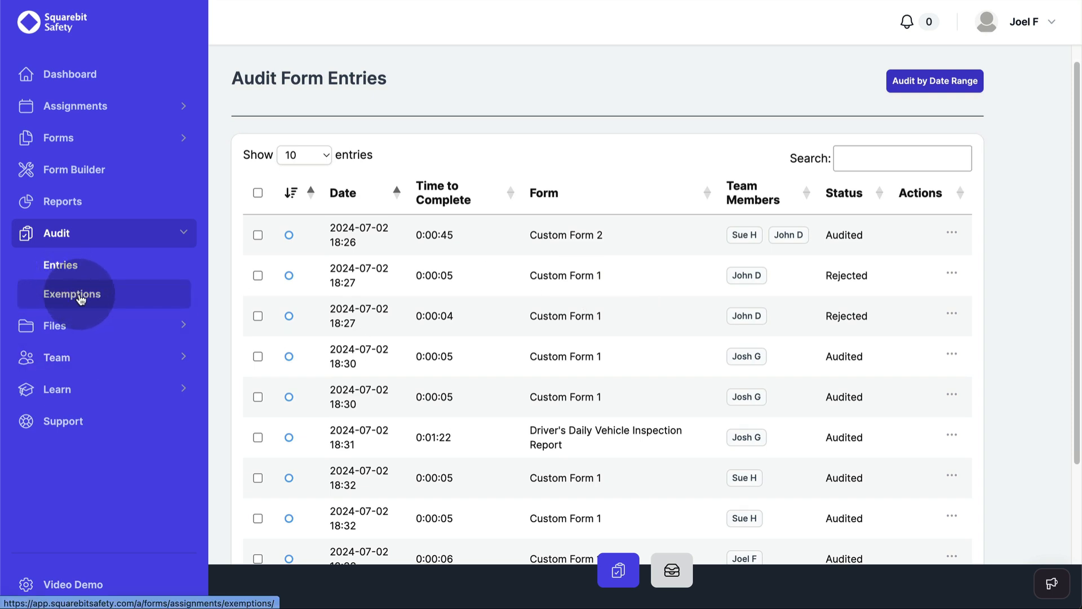
Step: Reject the Unscheduled 2024-07-01 exemption with the reason 'Calendar says you were scheduled'
left_click(81, 296)
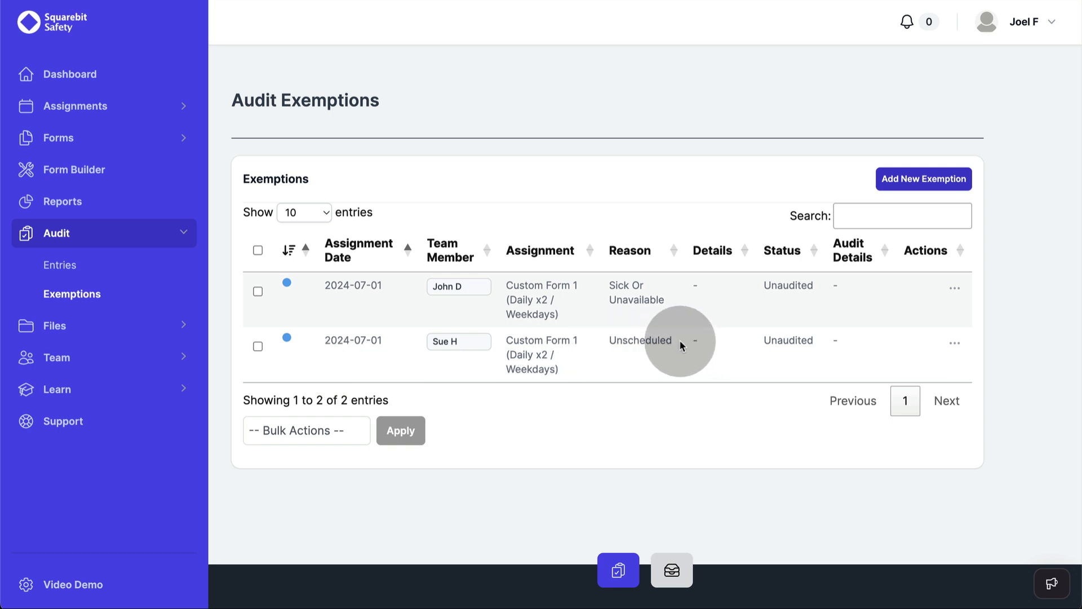
left_click(955, 342)
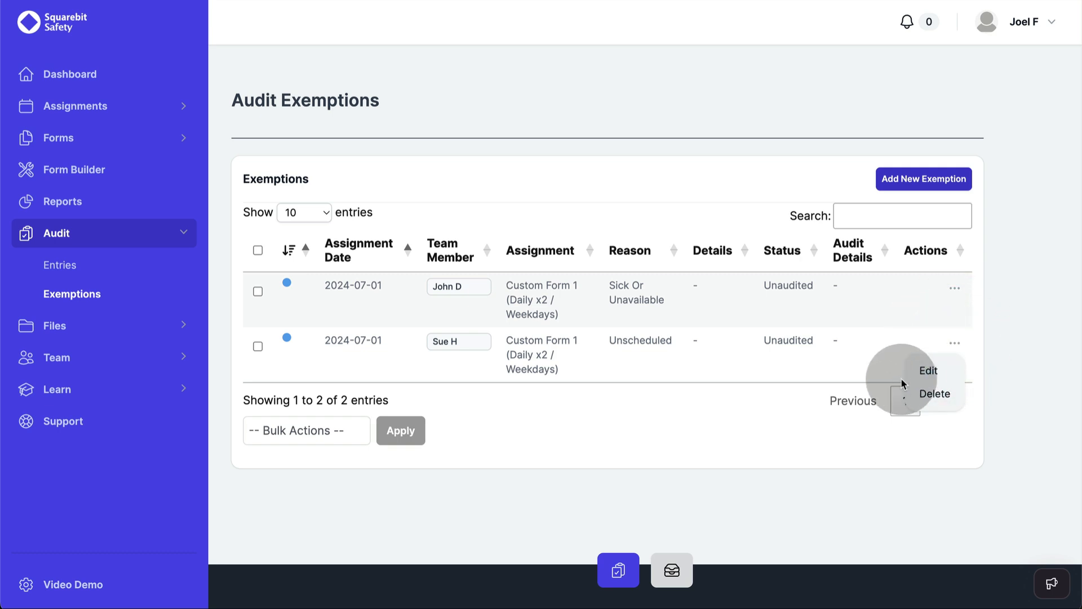
left_click(923, 375)
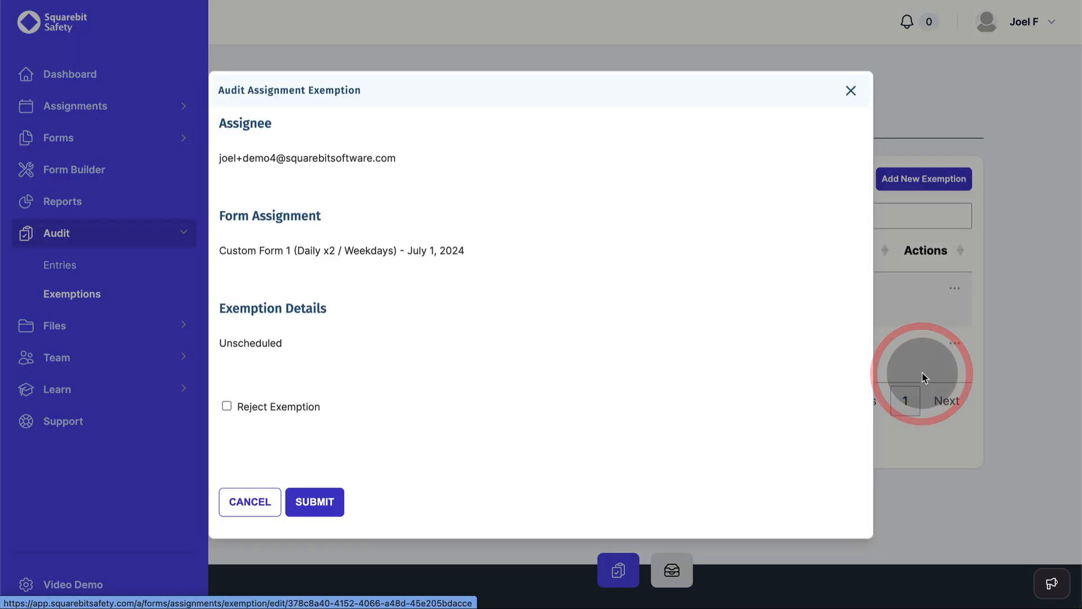
left_click(227, 406)
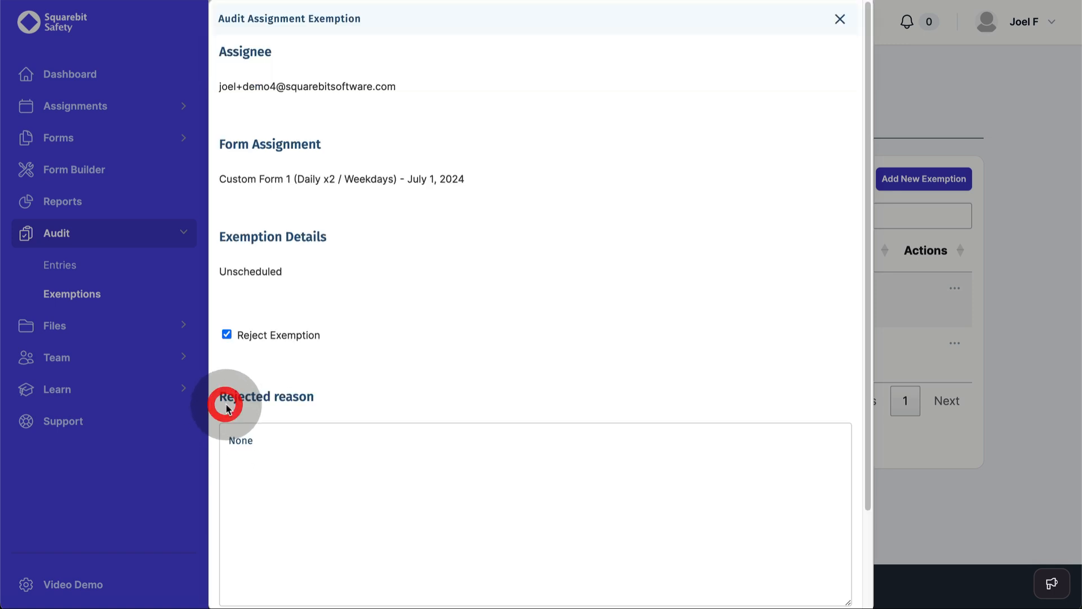
left_click(326, 454)
type("Calendar says you were scheduled")
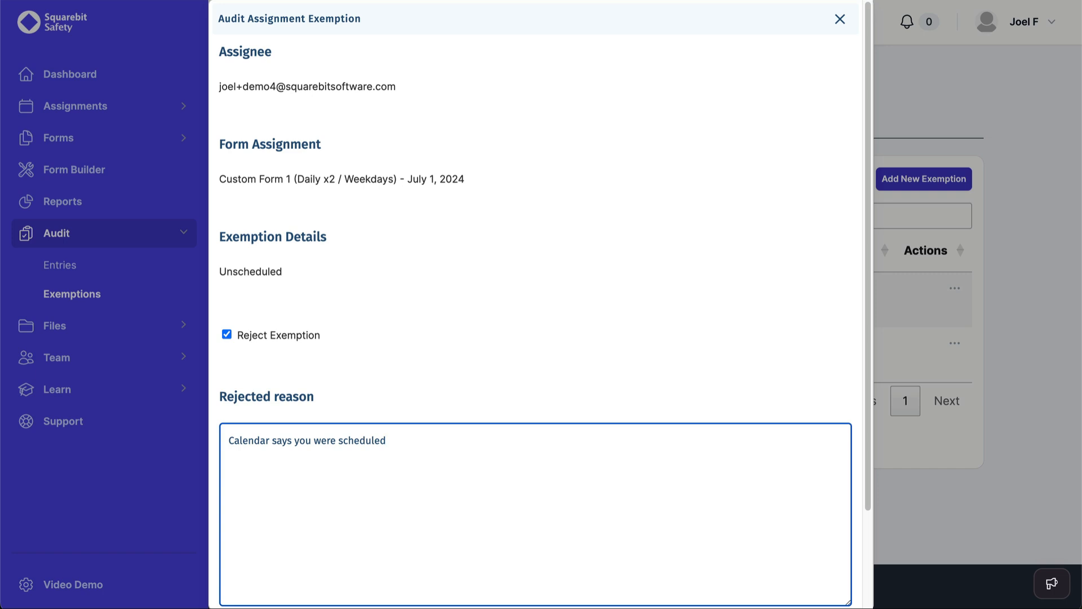
scroll(439, 338, "down", 5)
left_click(350, 583)
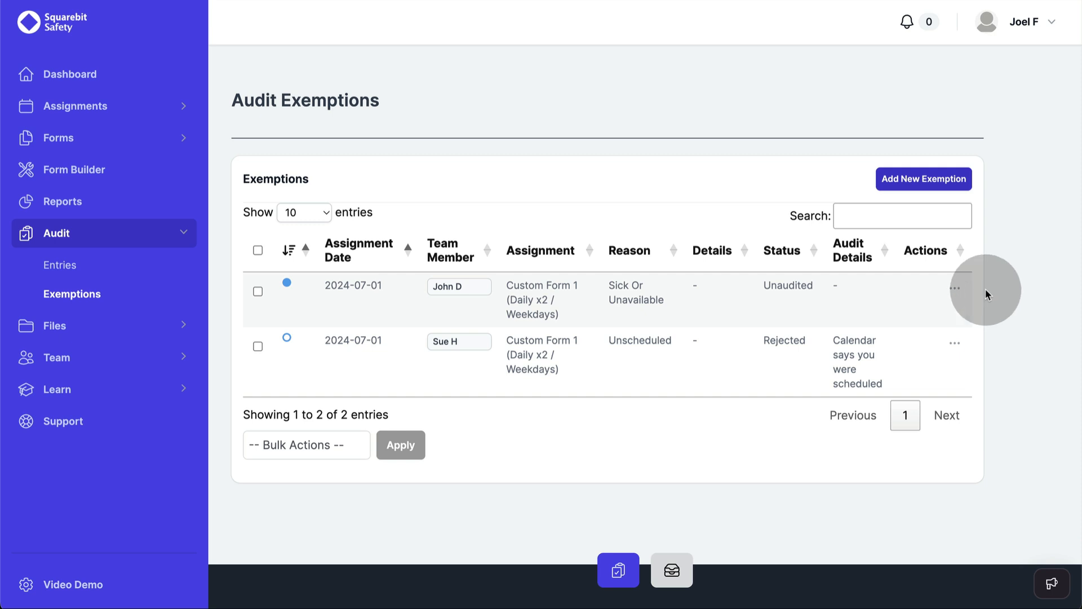
Step: Bulk-mark only the Sick Or Unavailable 2024-07-01 exemption as audited, leaving the rejected one unselected
left_click(954, 288)
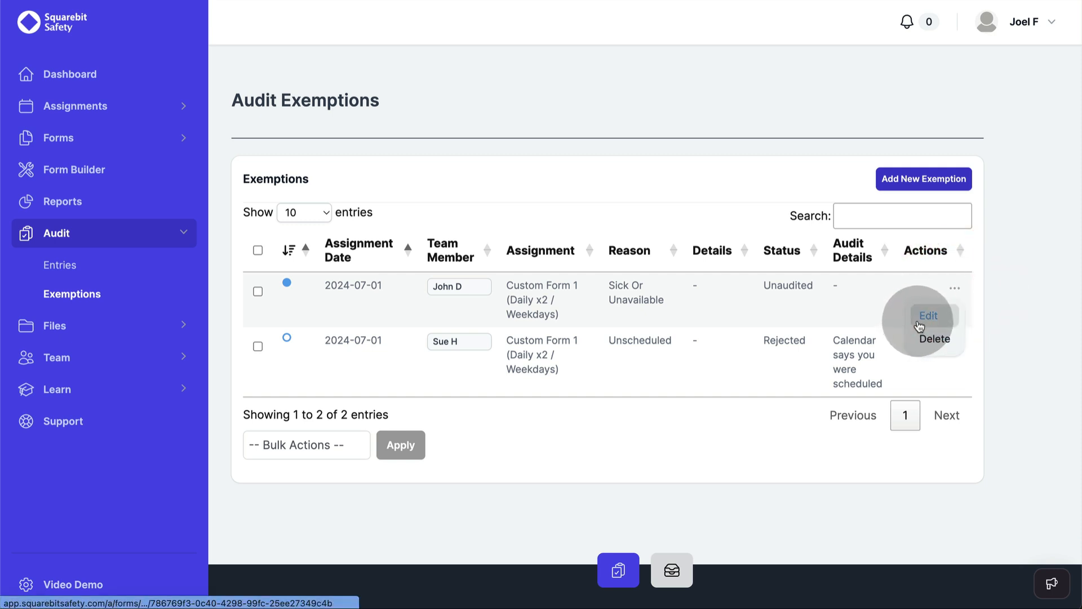
left_click(258, 291)
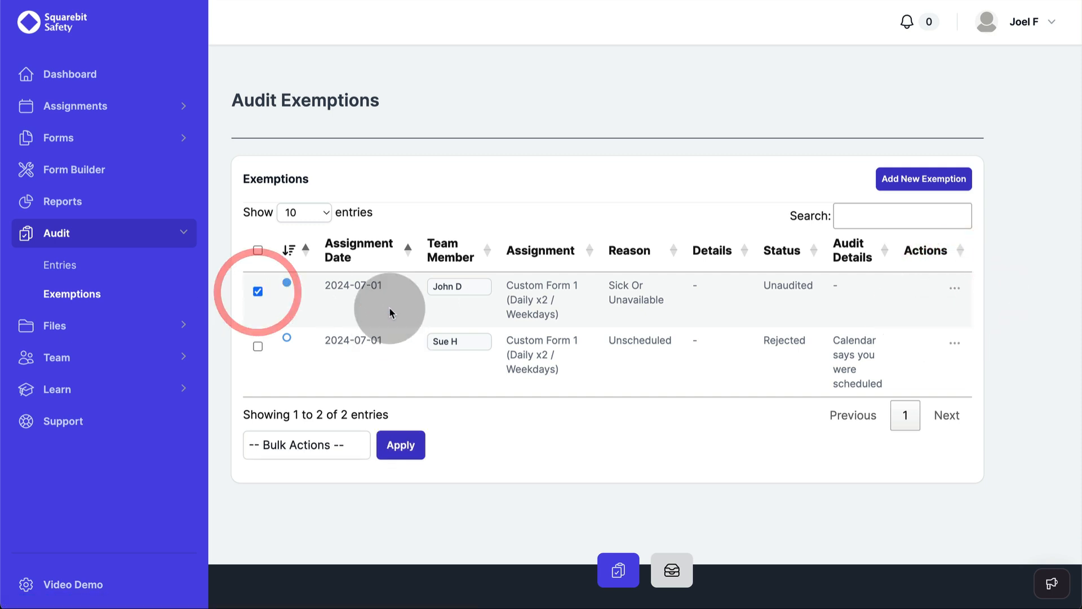
left_click(257, 347)
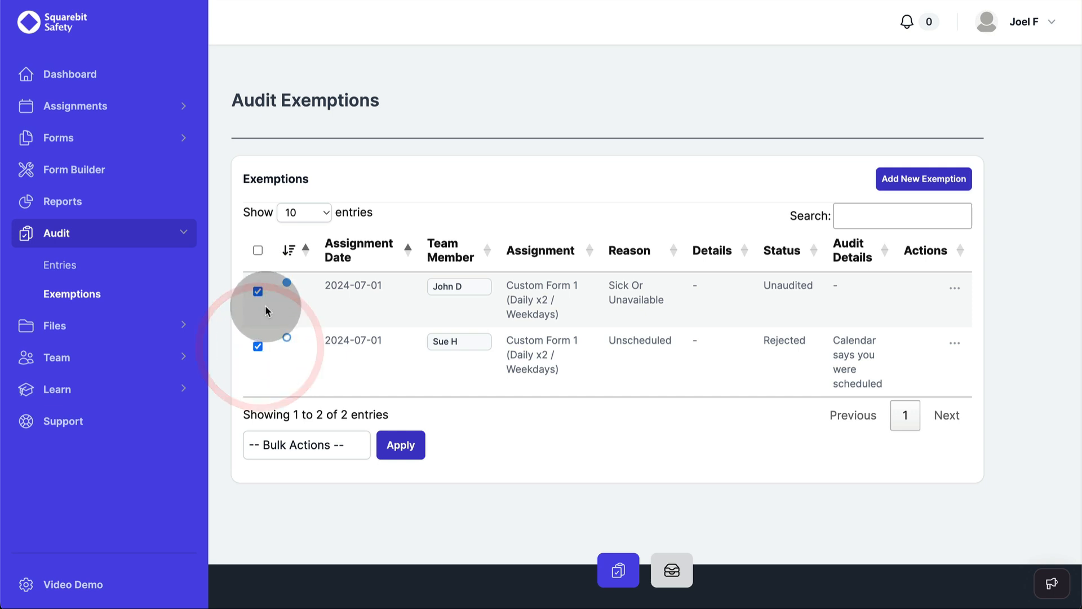
left_click(257, 346)
left_click(328, 445)
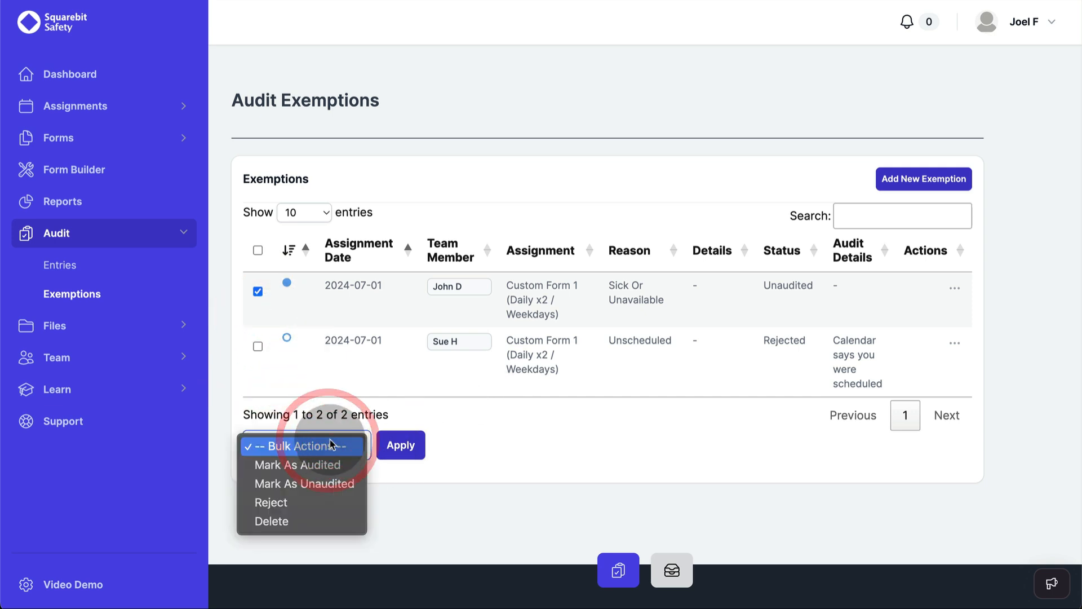
left_click(323, 466)
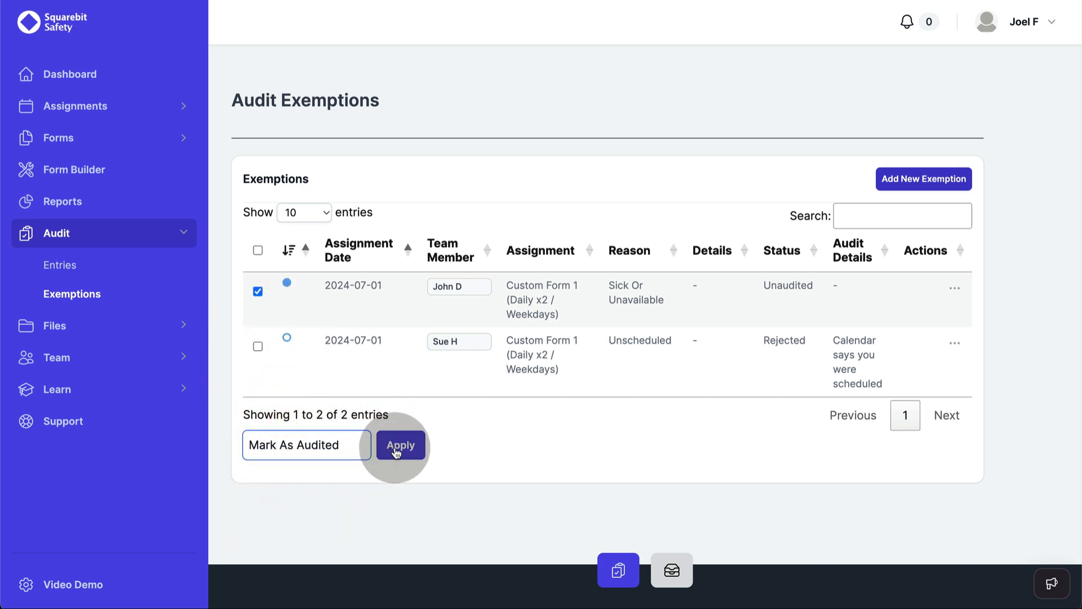
left_click(398, 445)
left_click(313, 332)
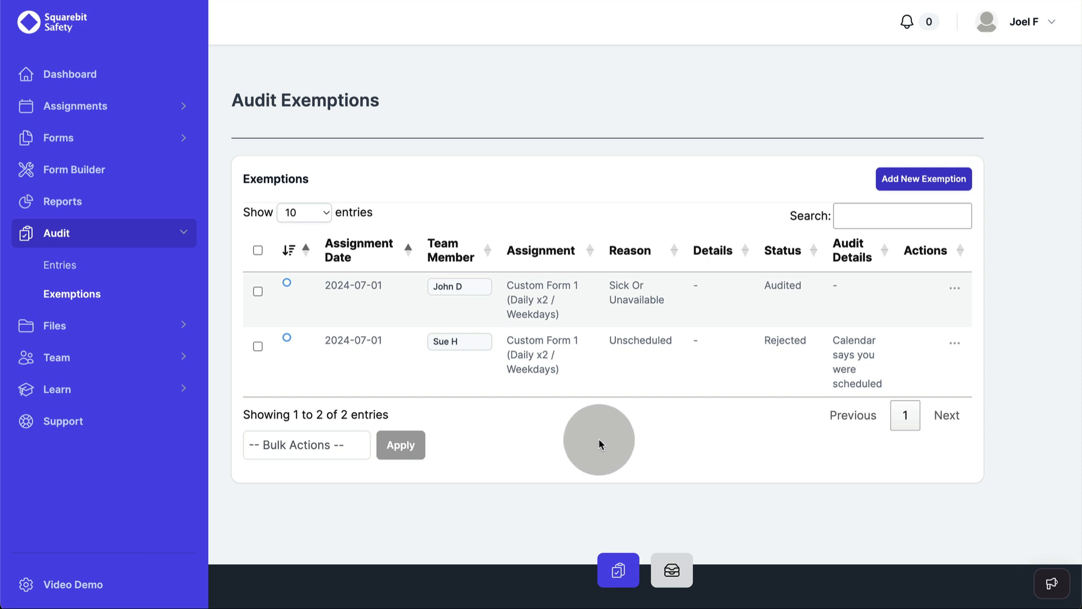
Step: Set the compliance report to All users, All form types and Audited Entries Only
left_click(105, 201)
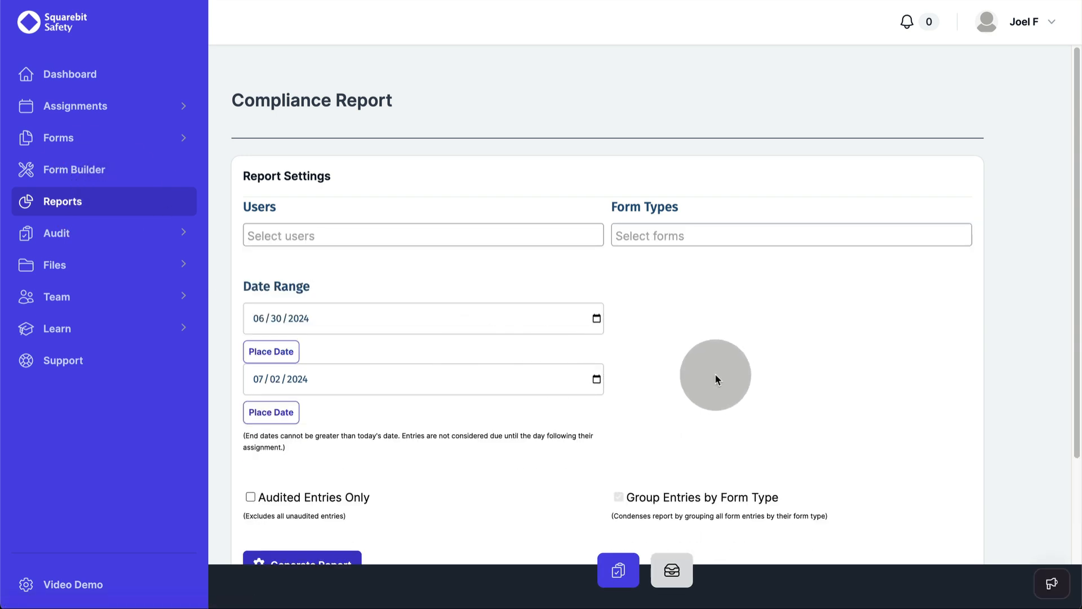
scroll(724, 373, "down", 1)
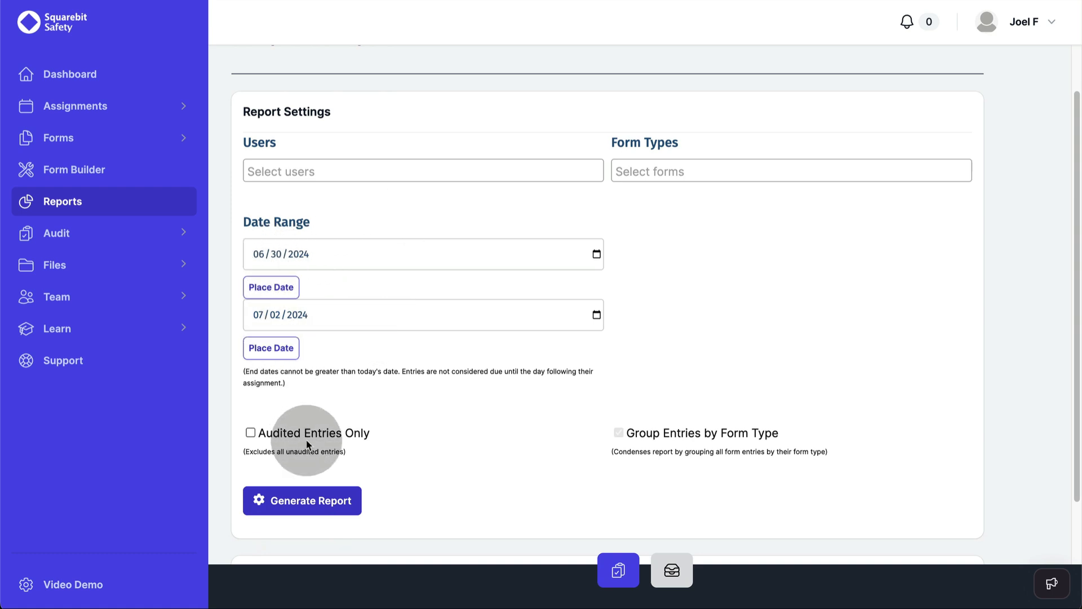
left_click(299, 170)
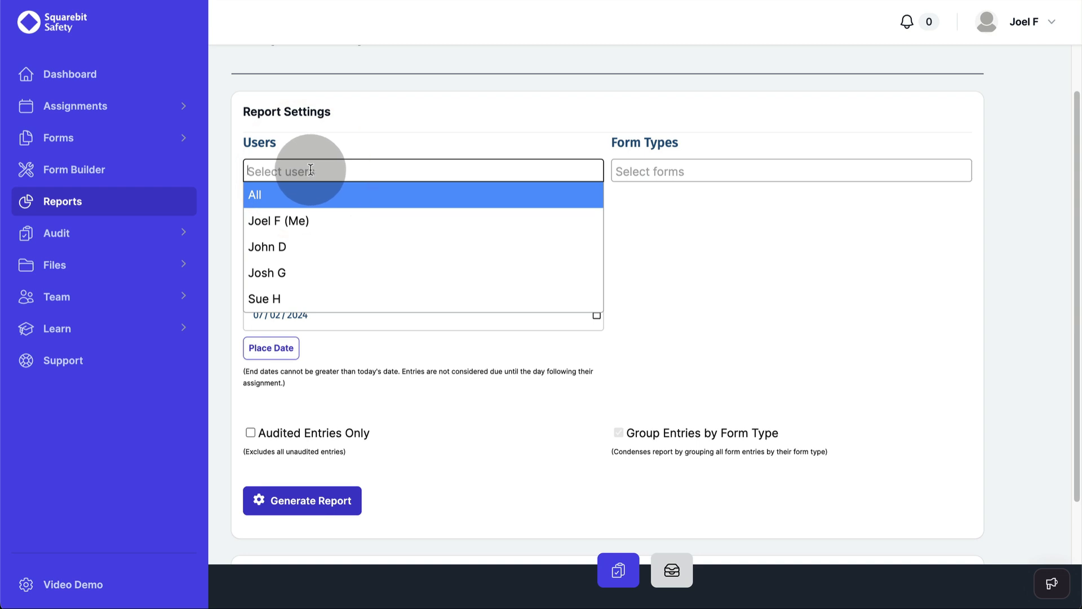
left_click(327, 191)
left_click(690, 172)
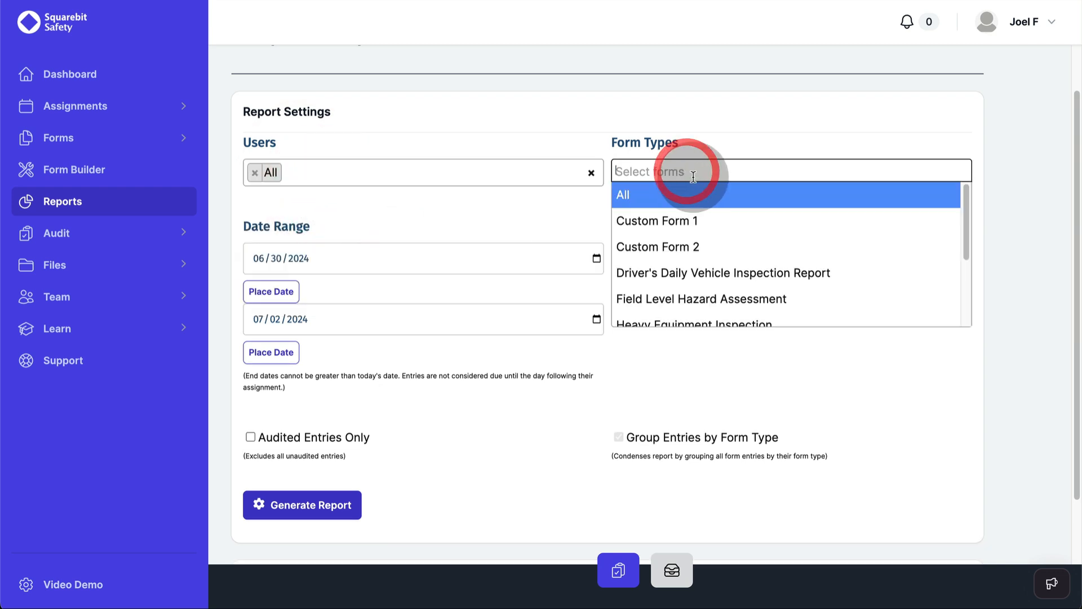
left_click(689, 194)
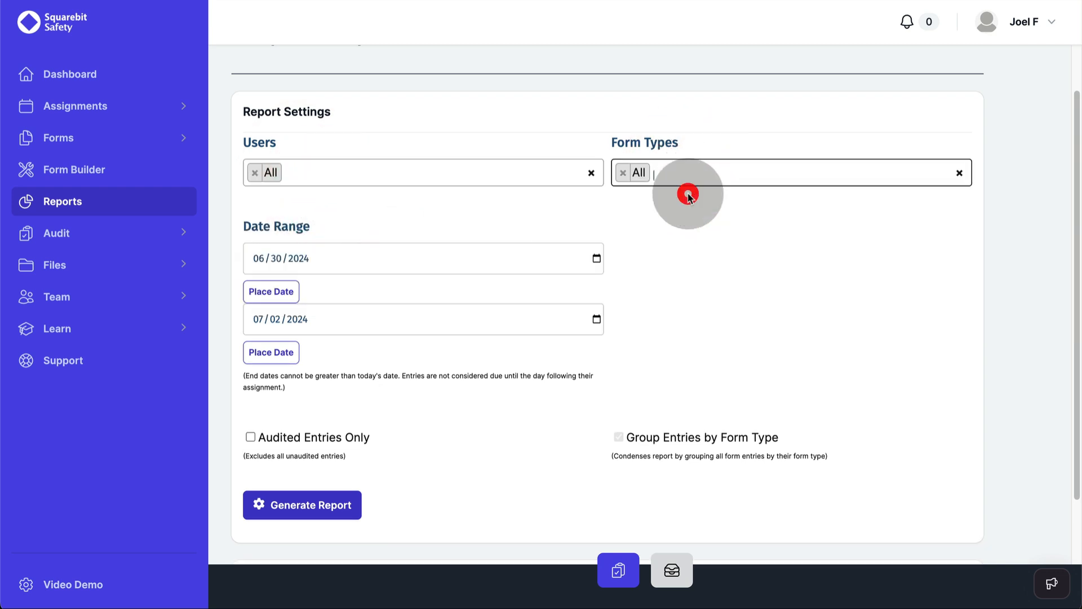
scroll(399, 450, "down", 2)
left_click(329, 327)
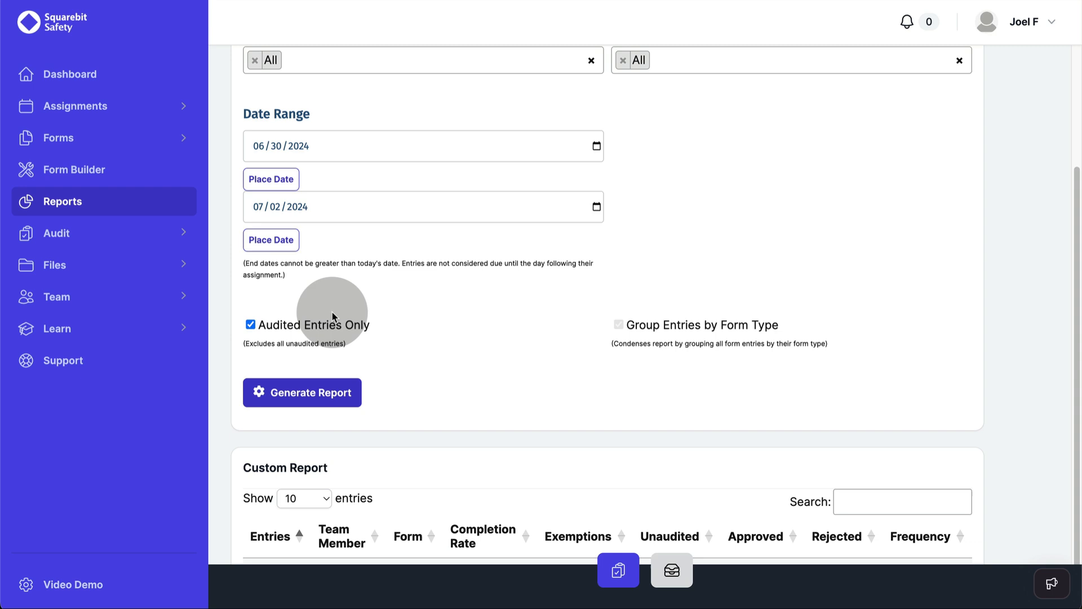
Step: Generate the 06/30/2024–07/02/2024 compliance report
scroll(432, 356, "down", 1)
scroll(430, 355, "down", 2)
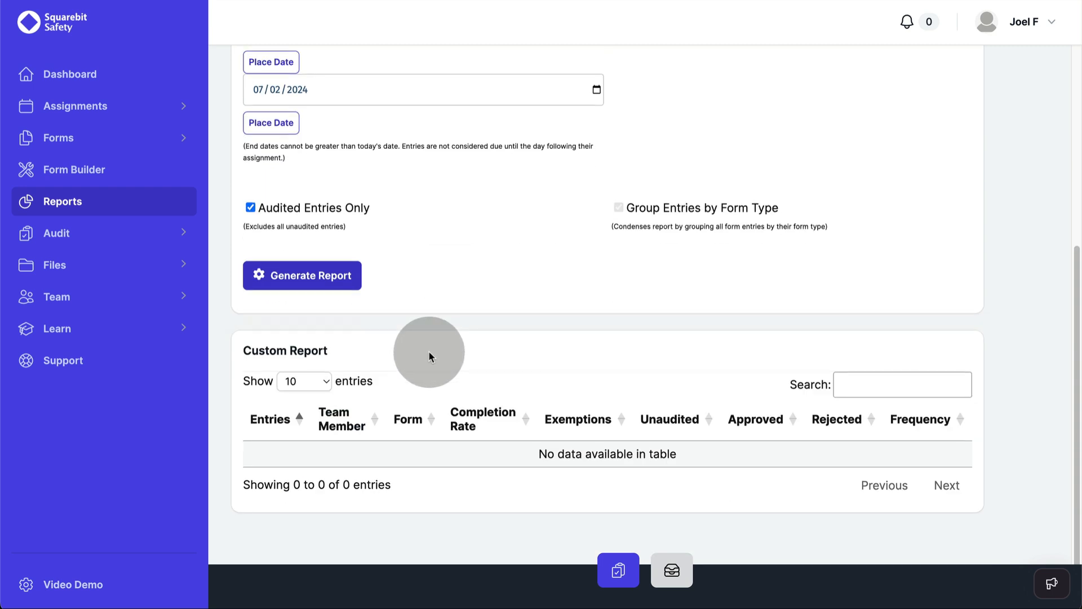
left_click(296, 282)
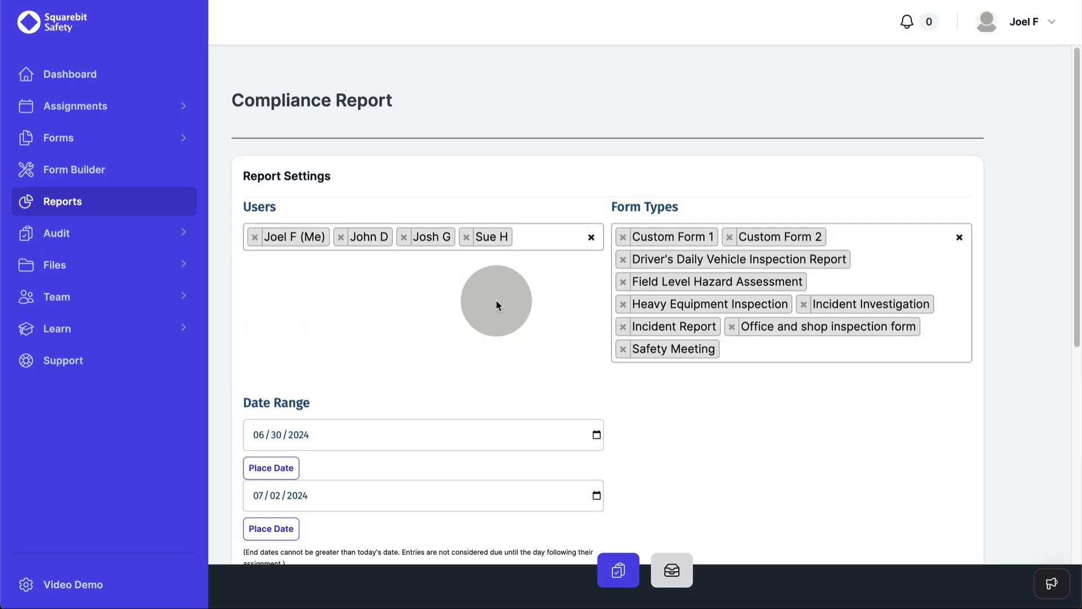
scroll(499, 309, "down", 10)
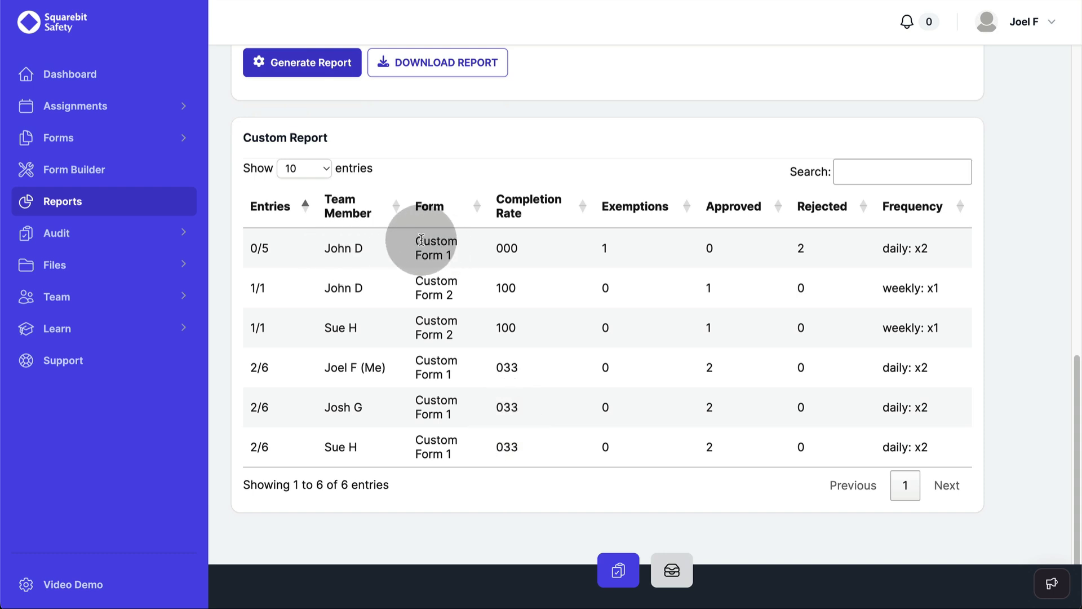
Step: Look over the Custom Report table rows, then return to the Dashboard
left_click(438, 251)
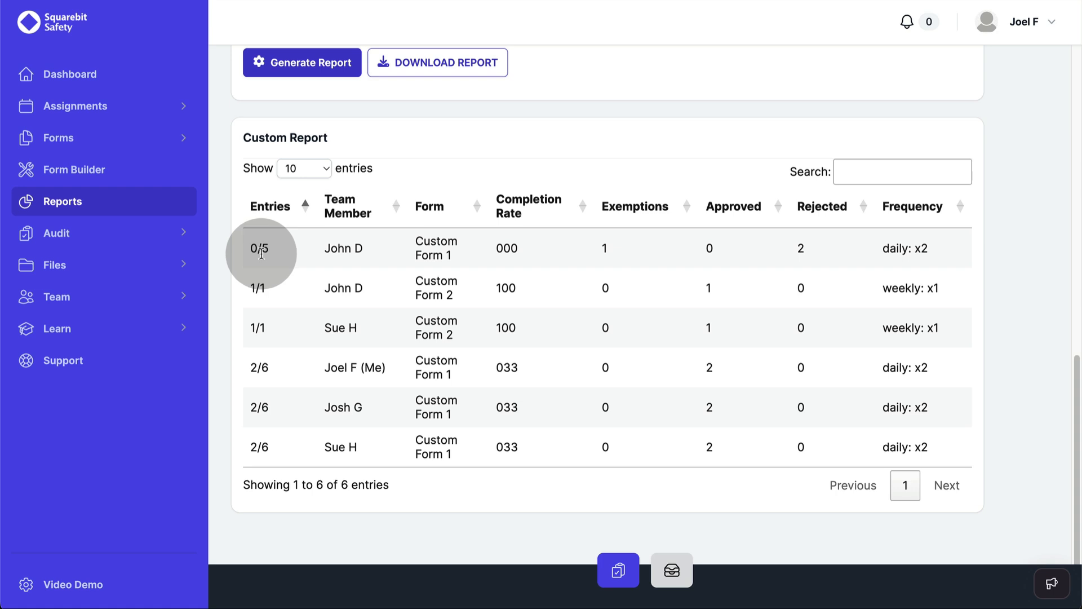
left_click(812, 250)
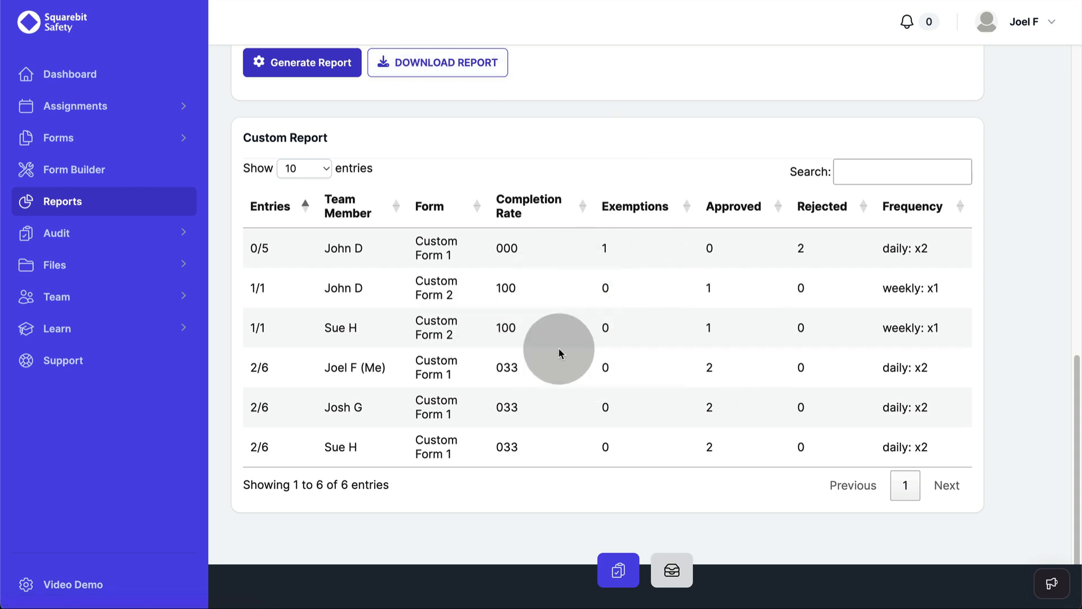
left_click(71, 73)
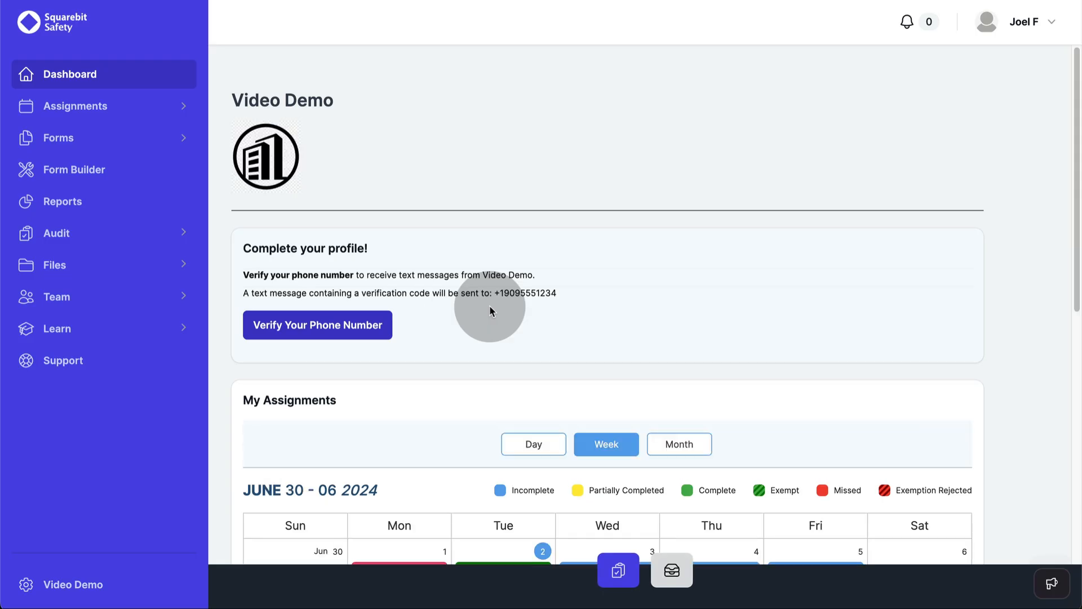
Step: Display the quick 'This weeks report' table in the dashboard's Compliance Reports section
scroll(489, 306, "down", 15)
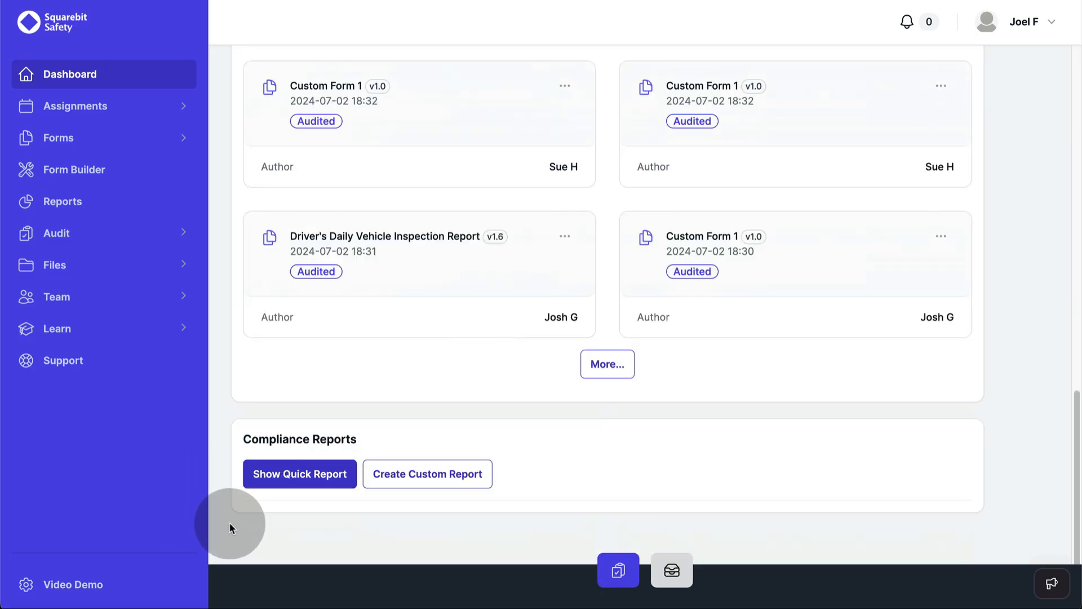
left_click(311, 480)
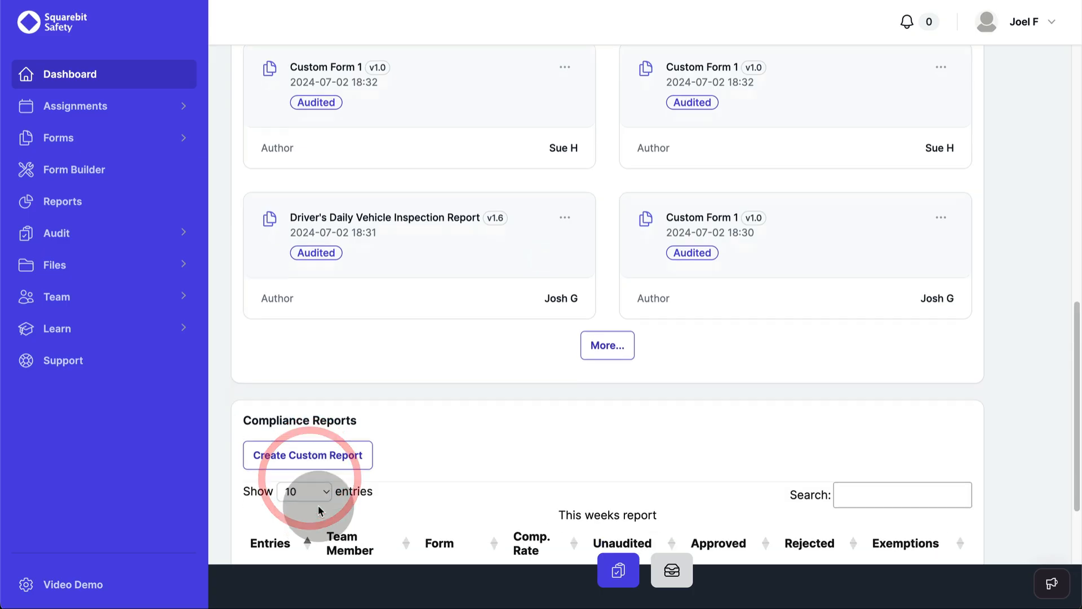
scroll(314, 496, "down", 5)
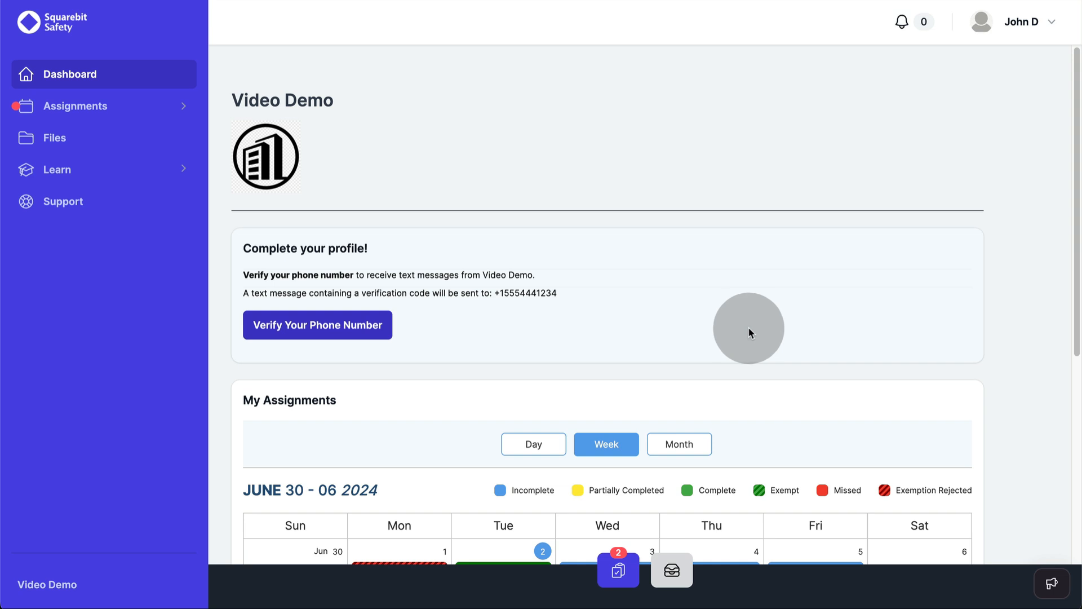
Step: Check the team member's assigned forms, then open My Exemptions showing the rejected Sick Or Unavailable exemption
left_click(608, 579)
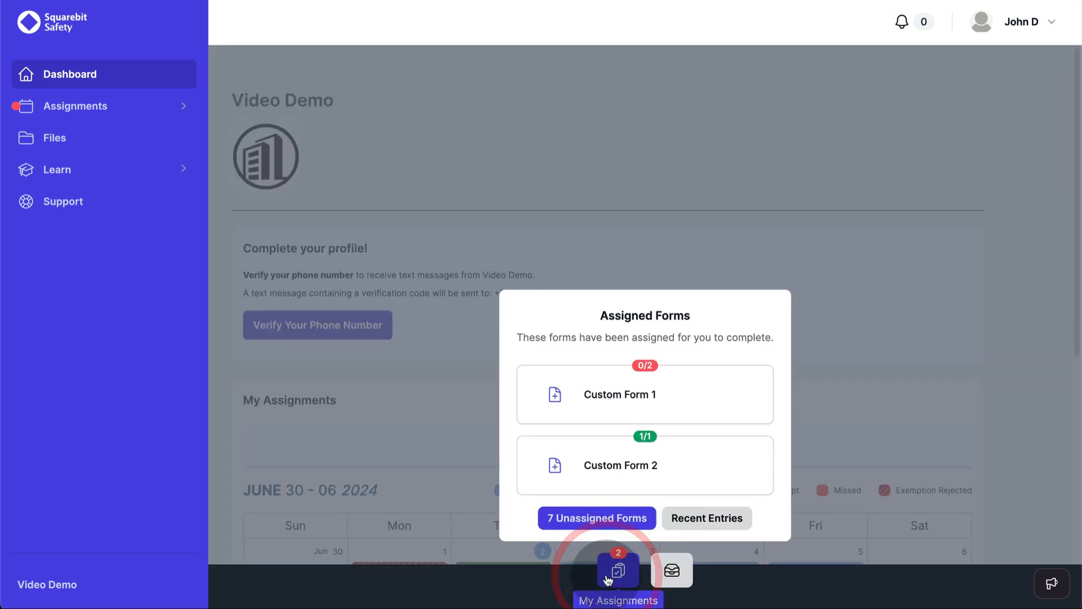
left_click(872, 263)
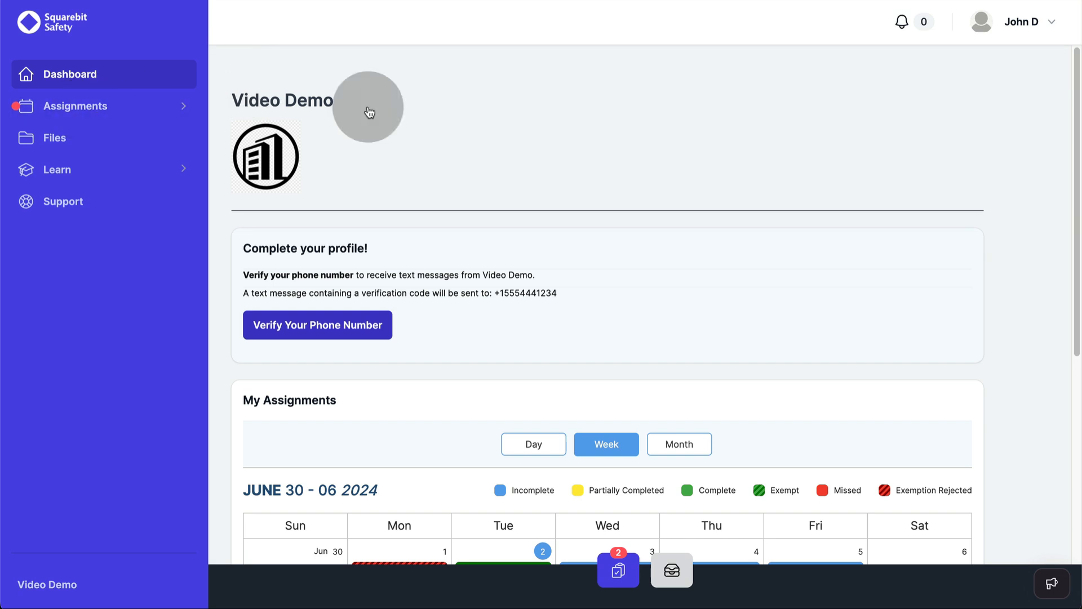
scroll(536, 295, "down", 9)
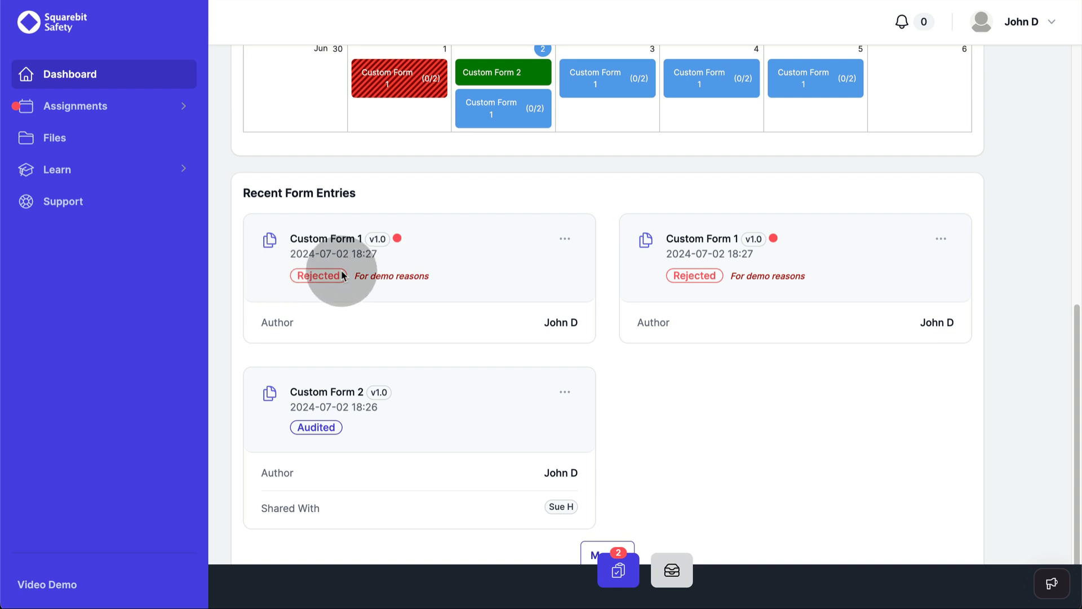
left_click(48, 111)
left_click(57, 166)
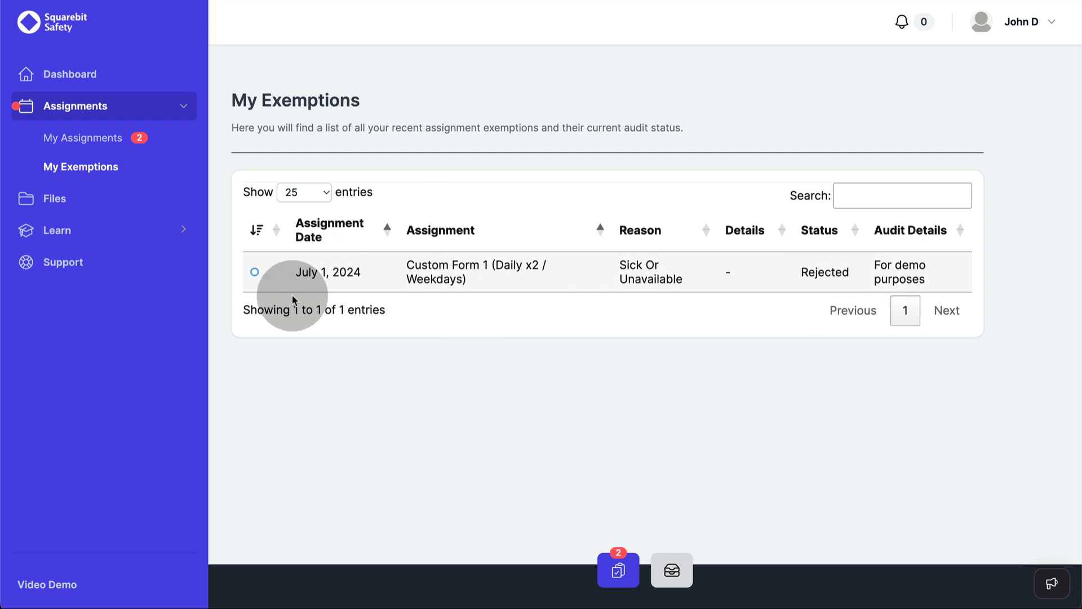
Step: Read the Safety Glasses topic PDF 'Squarebit Safety Chat 1', then open the App Training videos list
left_click(65, 235)
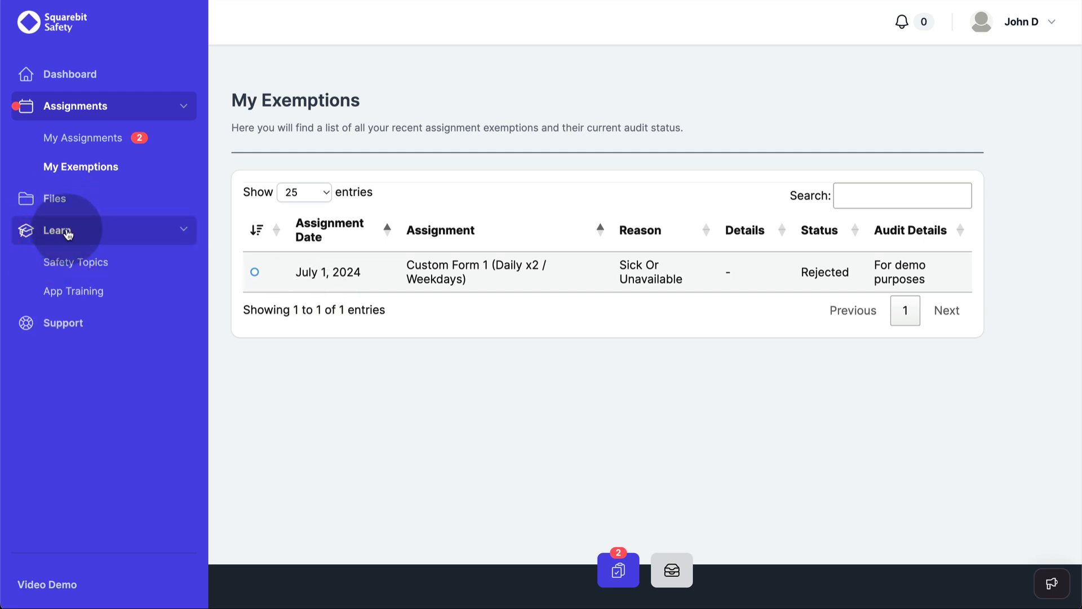
left_click(128, 261)
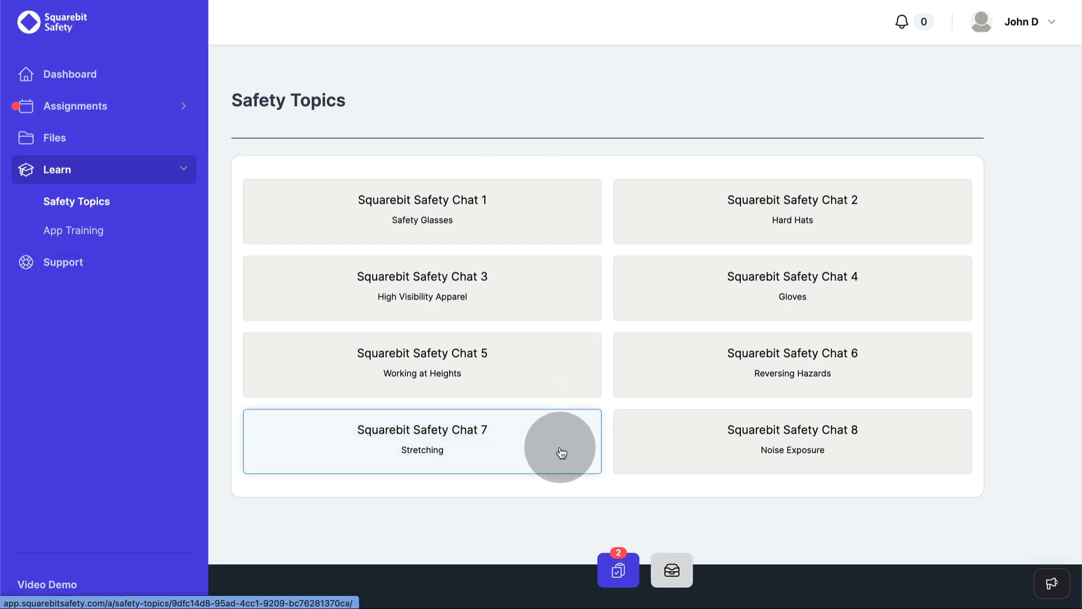
left_click(525, 305)
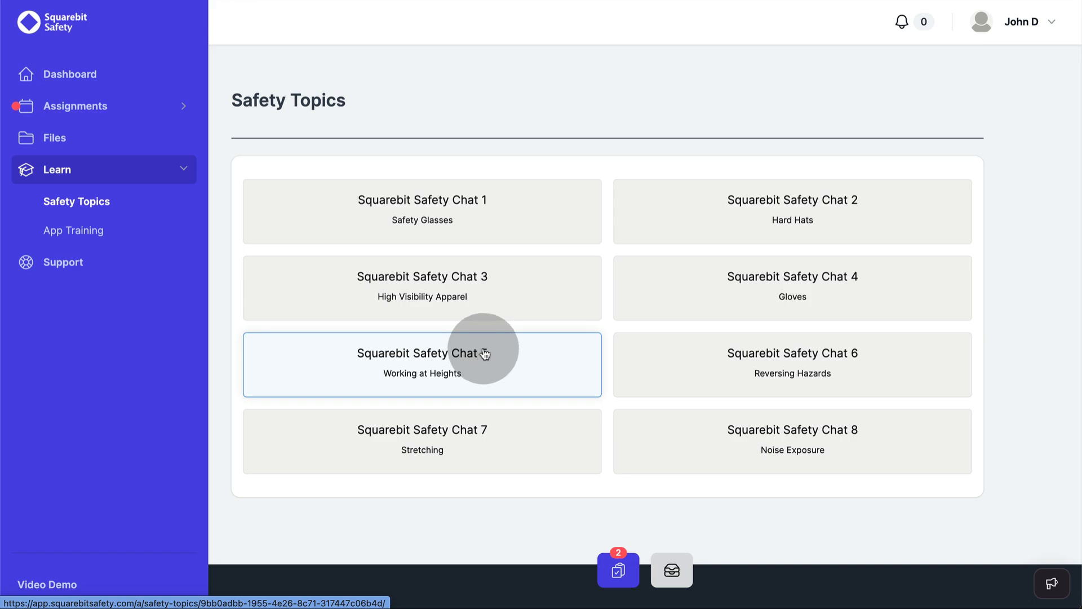
left_click(400, 231)
left_click(686, 358)
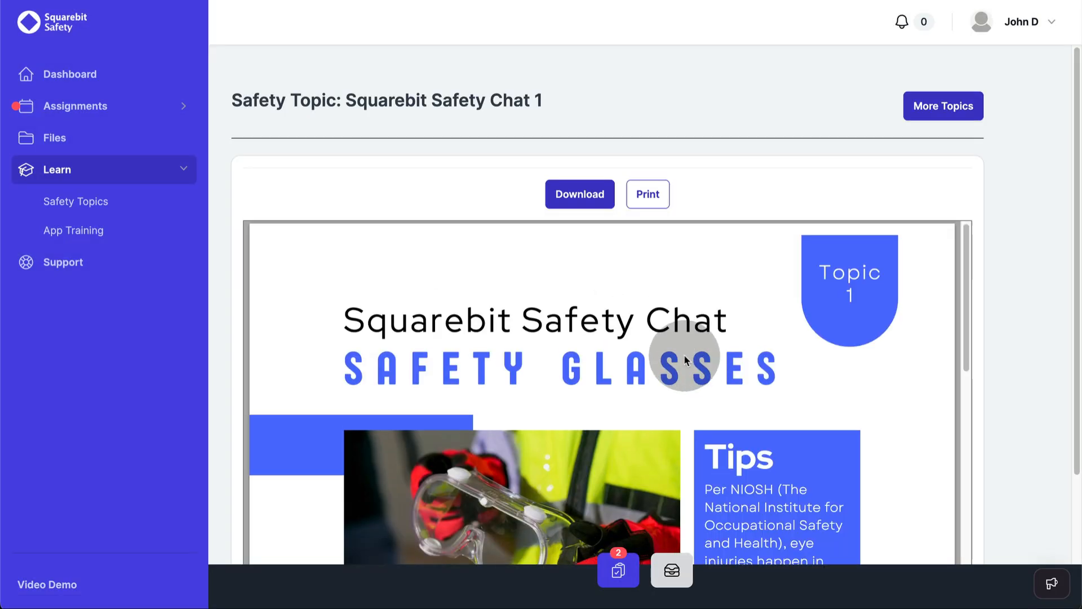
scroll(684, 358, "down", 2)
scroll(684, 355, "down", 8)
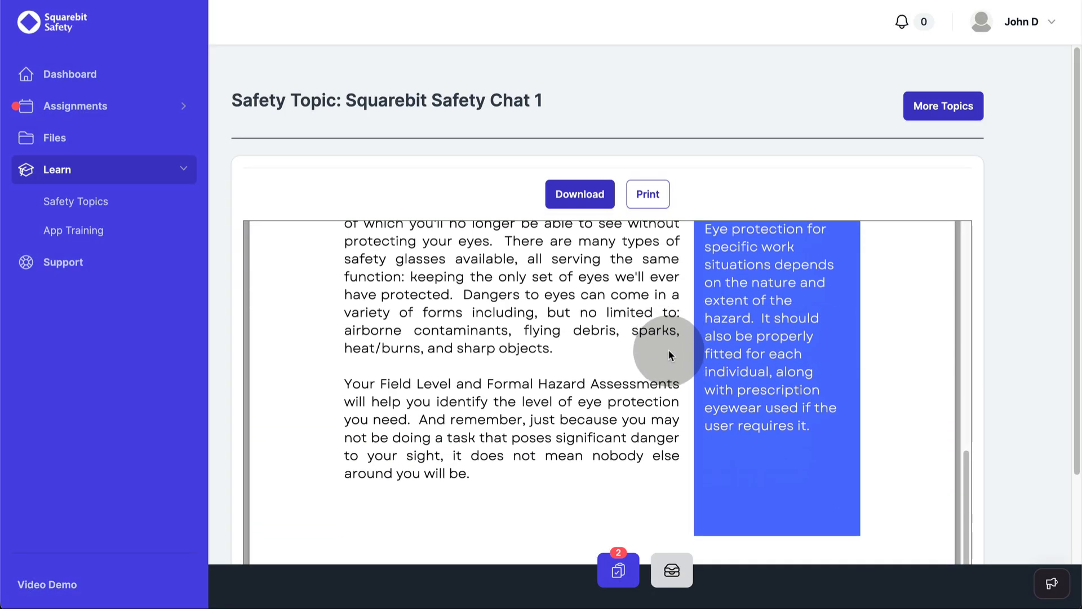
scroll(668, 352, "up", 10)
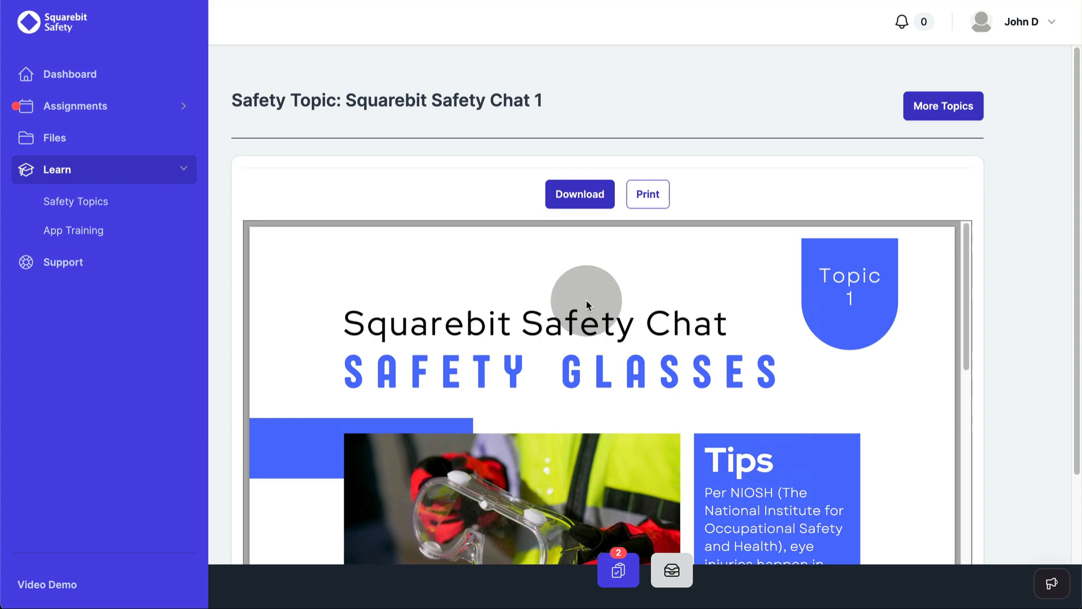
left_click(130, 228)
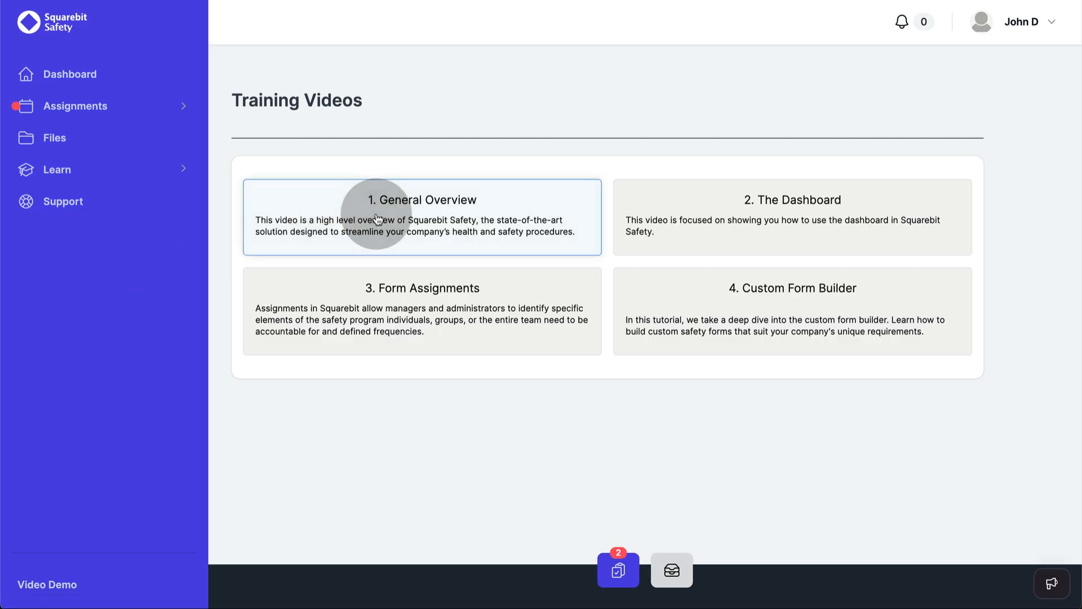